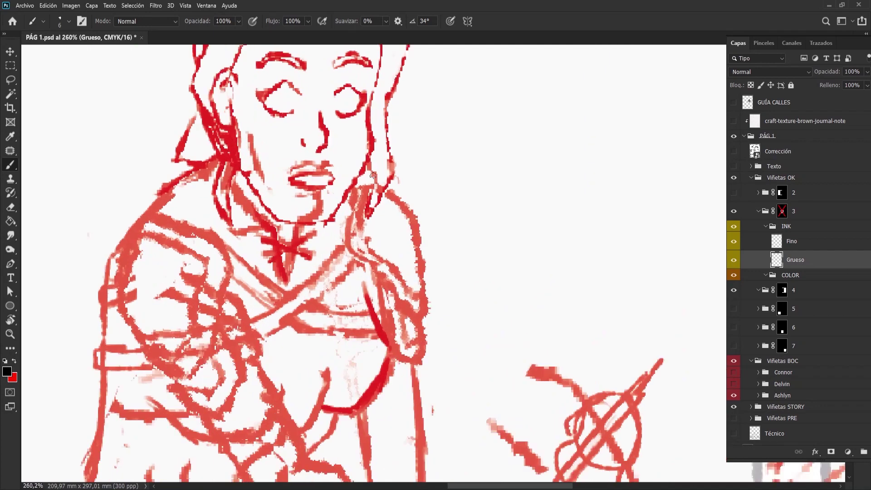
- Ink the right hair outline in thick black down to the shoulder
mouse_move(382, 147)
mouse_down()
mouse_move(445, 213)
mouse_move(417, 385)
mouse_up()
scroll(441, 301, down, 5)
drag(351, 208, 376, 229)
scroll(377, 229, down, 5)
drag(367, 137, 378, 179)
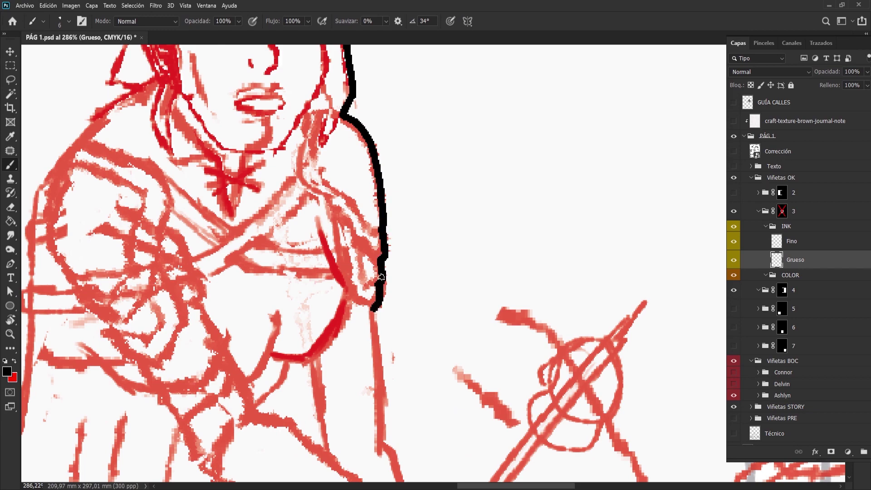
scroll(373, 310, down, 5)
mouse_move(370, 156)
mouse_down()
mouse_move(374, 282)
mouse_move(403, 359)
mouse_up()
scroll(337, 285, up, 3)
- Ink the closed collar triangle, trim its excess ink, and add a hook at the stroke end
mouse_move(337, 285)
mouse_down()
mouse_move(304, 327)
mouse_move(378, 374)
mouse_up()
scroll(378, 374, down, 3)
scroll(338, 272, up, 2)
drag(335, 200, 425, 263)
key(e)
mouse_move(520, 144)
mouse_down()
mouse_move(413, 122)
mouse_move(374, 41)
mouse_up()
drag(409, 136, 369, 112)
- Ink a line from the collar hook up and over the red skewer line
mouse_move(365, 211)
mouse_down()
mouse_move(417, 233)
mouse_move(354, 282)
mouse_move(261, 379)
mouse_up()
key(b)
mouse_move(366, 229)
mouse_down()
mouse_move(266, 357)
mouse_move(367, 192)
mouse_move(447, 107)
mouse_move(525, 57)
mouse_move(460, 153)
mouse_move(278, 313)
mouse_up()
scroll(521, 91, down, 2)
scroll(499, 195, down, 3)
scroll(484, 338, down, 2)
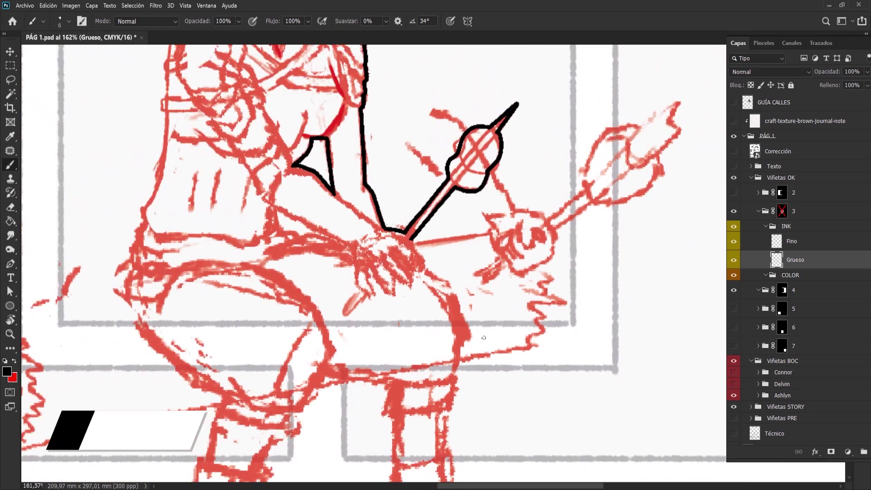
scroll(484, 337, up, 3)
scroll(483, 337, up, 2)
drag(369, 201, 584, 172)
- Extend the skewer ink further right and ink the long zigzag line running downward
scroll(508, 222, right, 5)
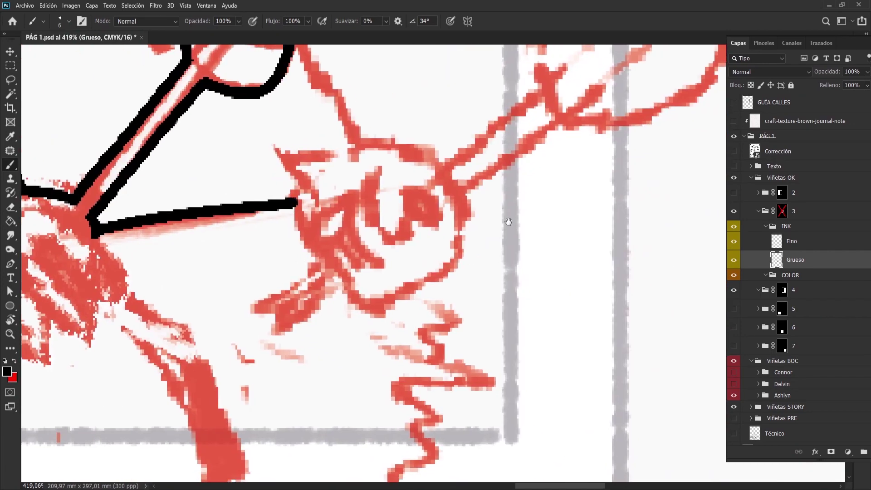
scroll(508, 221, down, 3)
scroll(508, 221, up, 3)
mouse_move(363, 178)
mouse_down()
mouse_move(447, 173)
mouse_move(515, 321)
mouse_move(443, 457)
mouse_up()
mouse_move(297, 434)
mouse_down()
mouse_move(389, 278)
mouse_move(462, 333)
mouse_move(487, 335)
mouse_up()
- Reset colours to default black and white and return to the Grueso ink layer
click(782, 211)
key(d)
scroll(502, 296, down, 1)
scroll(502, 296, up, 1)
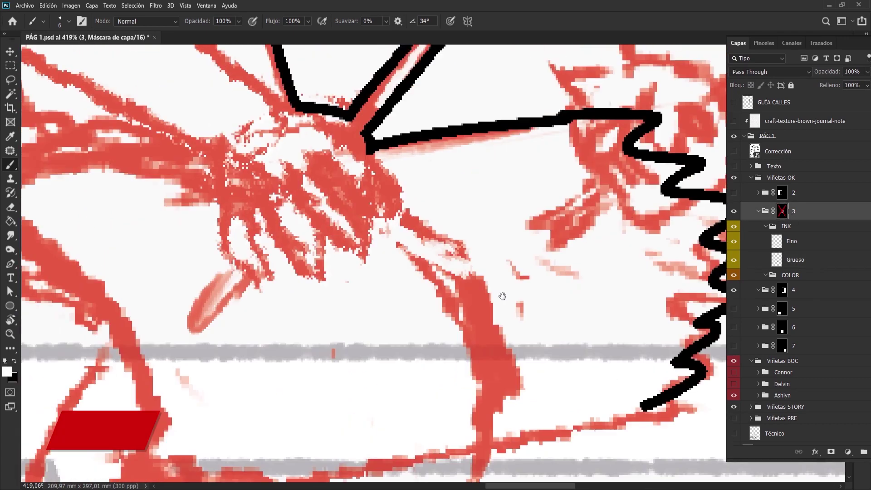
scroll(502, 296, down, 2)
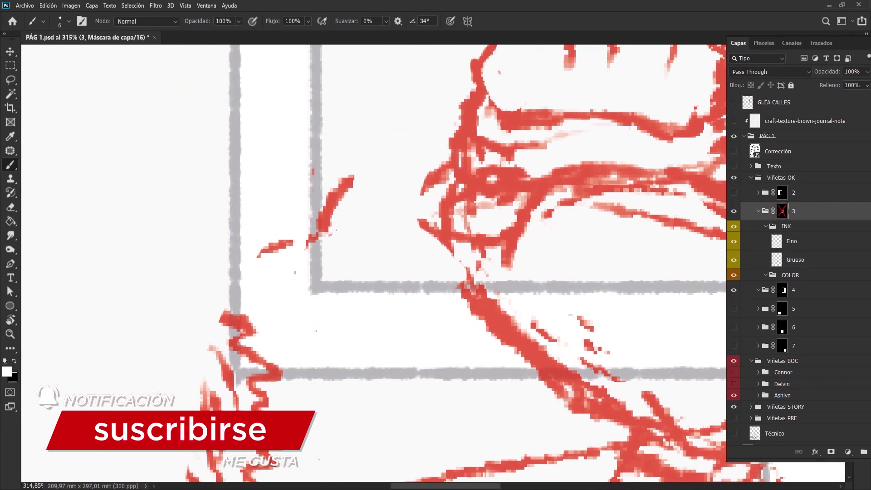
click(795, 259)
- Ink the black outline down the figure with a zigzag stroke, rotating the canvas as needed
mouse_move(253, 249)
mouse_down()
mouse_move(418, 220)
mouse_move(345, 265)
mouse_move(362, 278)
mouse_move(340, 375)
mouse_move(331, 246)
mouse_move(417, 146)
mouse_up()
key(r)
drag(395, 87, 354, 272)
drag(419, 256, 488, 155)
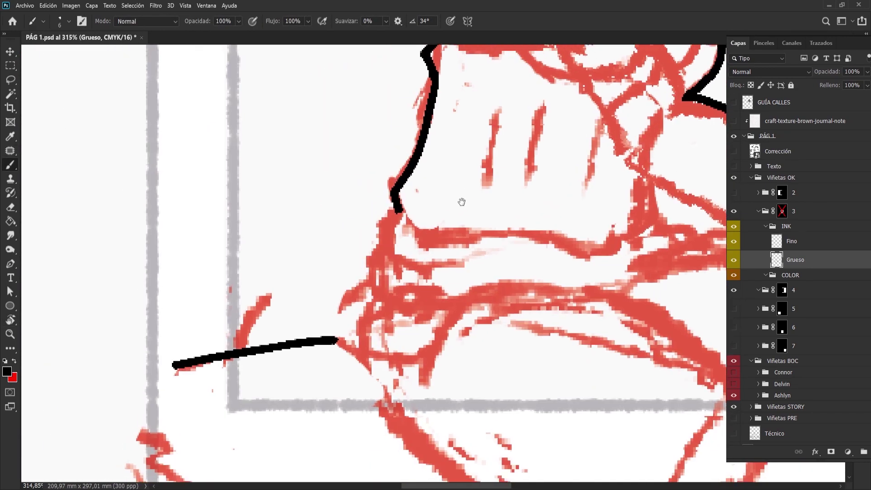
mouse_move(431, 164)
mouse_down()
mouse_move(390, 235)
mouse_move(276, 269)
mouse_move(314, 186)
mouse_move(287, 248)
mouse_up()
- Select the stray ink at the stroke joint and extend the stroke down to the outline
key(e)
key(l)
drag(316, 179, 326, 202)
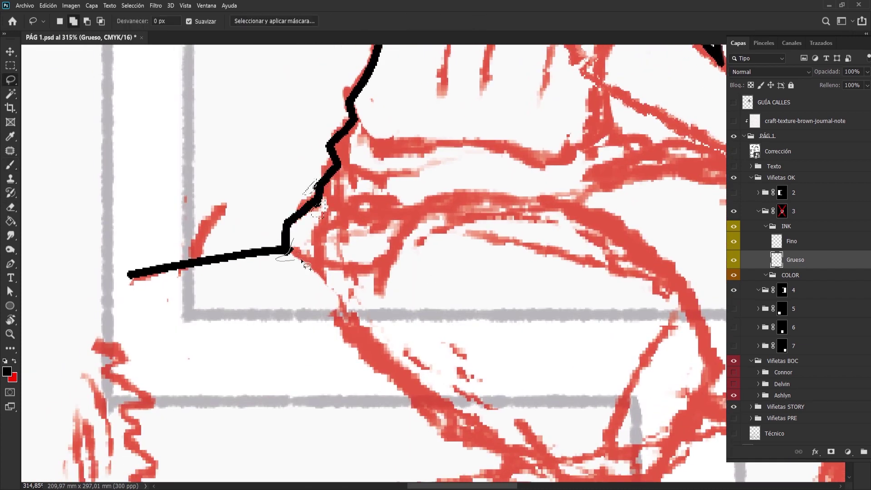
key(b)
scroll(330, 233, down, 10)
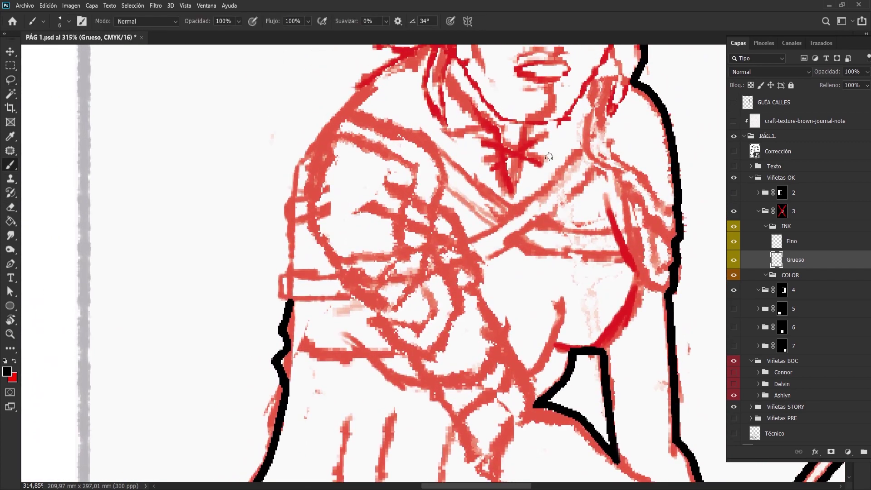
drag(288, 191, 289, 300)
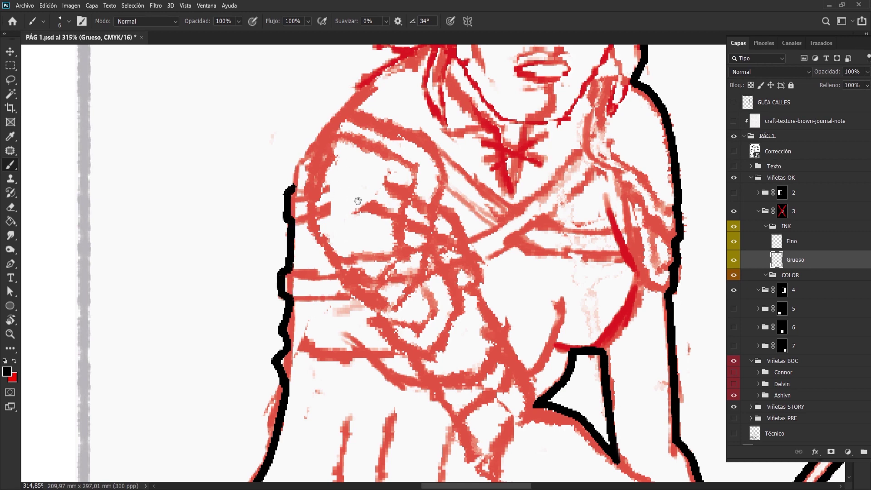
- Ink the shoulder outline, the left hair outline and the top of the hair over the crown
drag(344, 189, 351, 320)
drag(296, 313, 410, 181)
scroll(631, 198, up, 3)
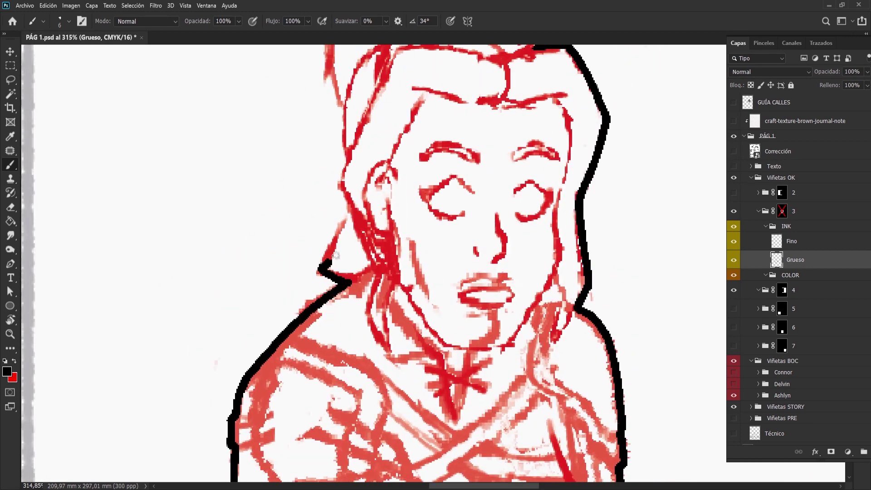
scroll(323, 266, up, 3)
drag(338, 186, 351, 295)
scroll(480, 112, up, 3)
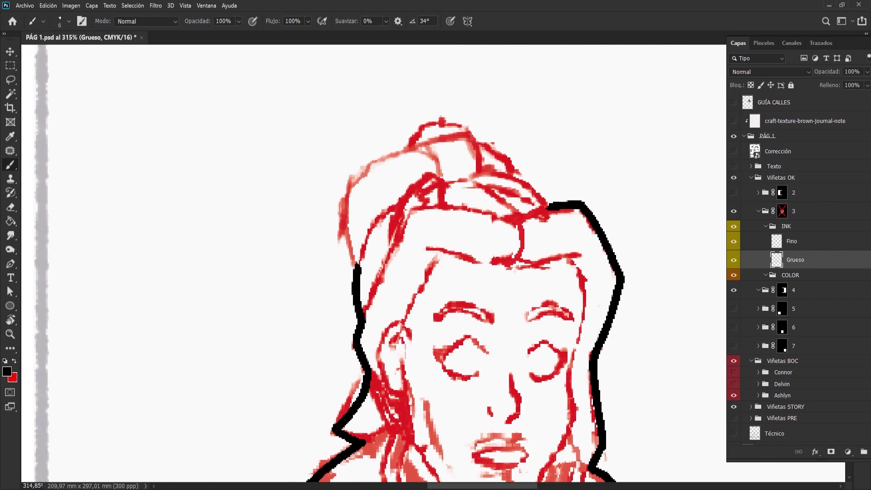
drag(547, 200, 356, 270)
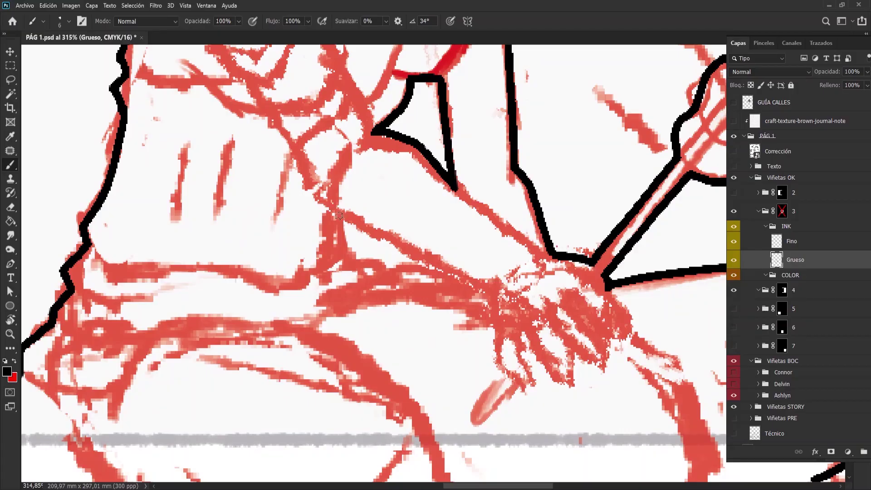
- Ink a contour stroke near the hand and redo the misplaced closing stroke
drag(338, 213, 390, 274)
drag(339, 213, 422, 256)
key(ctrl+z)
drag(338, 213, 422, 256)
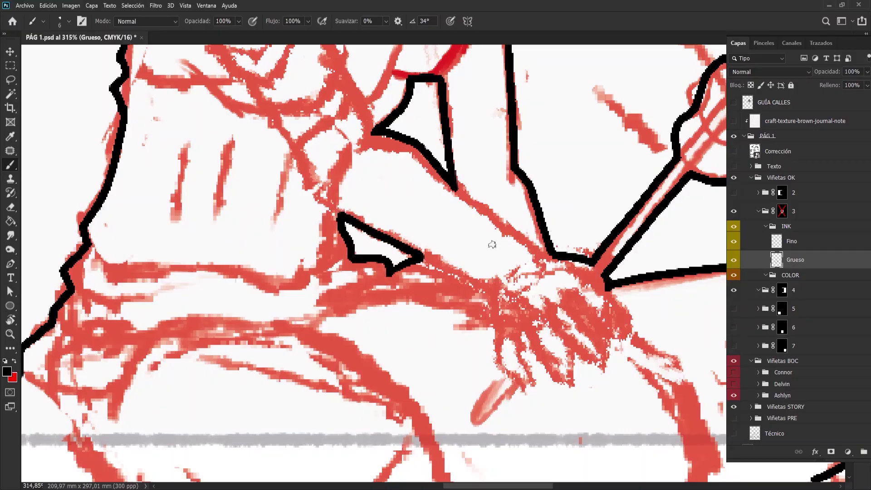
- On the Fino layer, ink thin lines for both closed eyelids
click(810, 244)
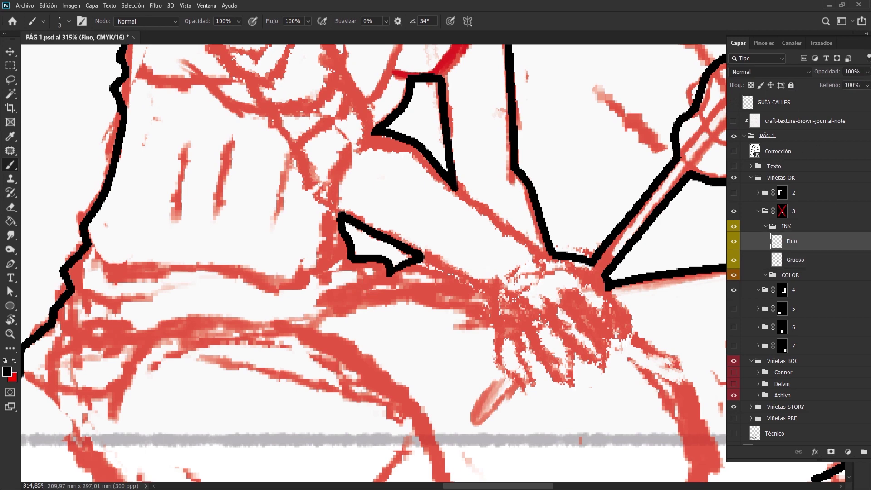
drag(392, 258, 399, 454)
scroll(317, 226, up, 2)
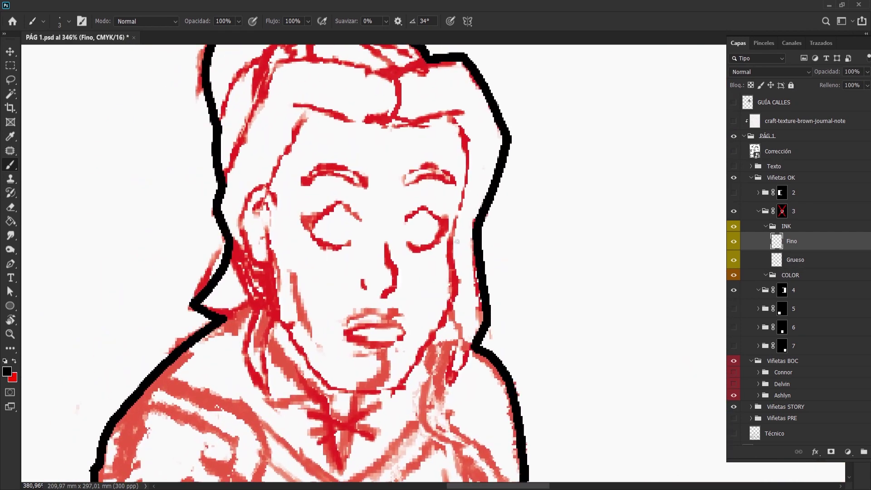
drag(417, 201, 462, 208)
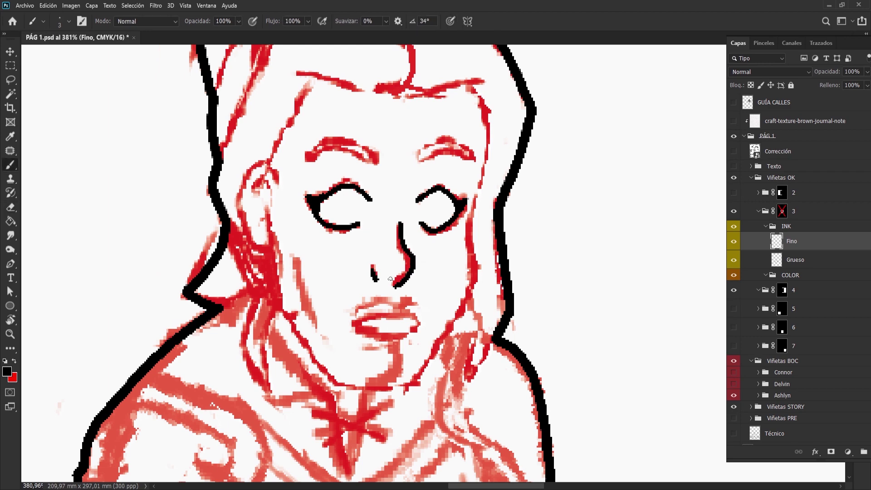
- Ink the upper and lower lips, redoing the lower-lip stroke twice
scroll(382, 278, down, 2)
scroll(411, 221, up, 4)
drag(408, 219, 350, 234)
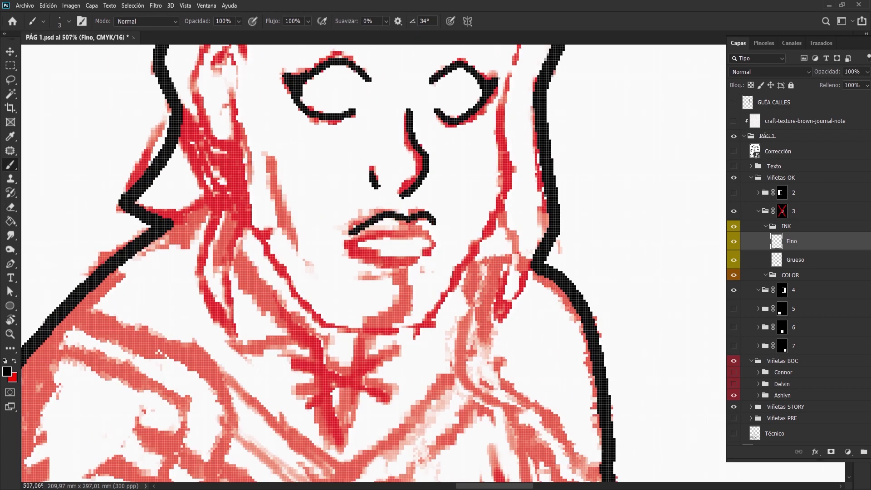
mouse_move(434, 221)
mouse_down()
mouse_move(379, 235)
mouse_move(428, 257)
mouse_up()
key(ctrl+z)
drag(347, 250, 424, 267)
key(ctrl+z)
mouse_move(350, 247)
mouse_down()
mouse_move(424, 261)
mouse_move(388, 281)
mouse_up()
- Ink the right and left eyebrows and redraw the inner lip line
drag(424, 203, 433, 359)
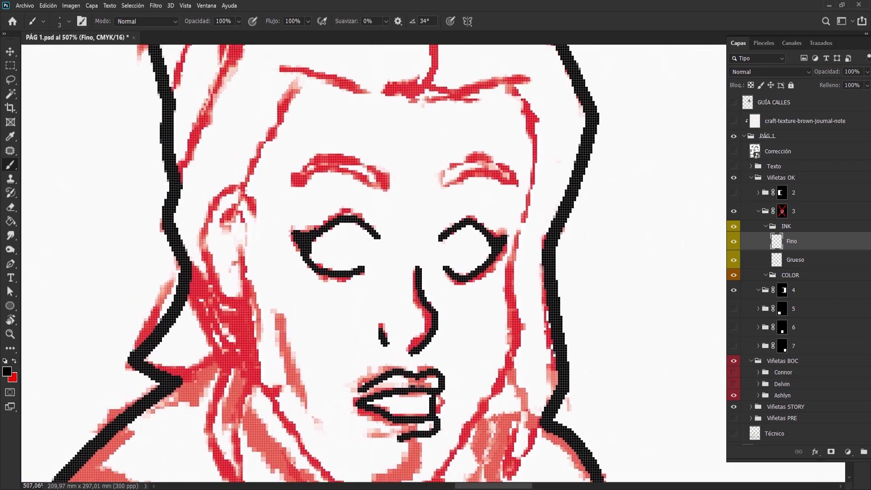
drag(436, 185, 518, 186)
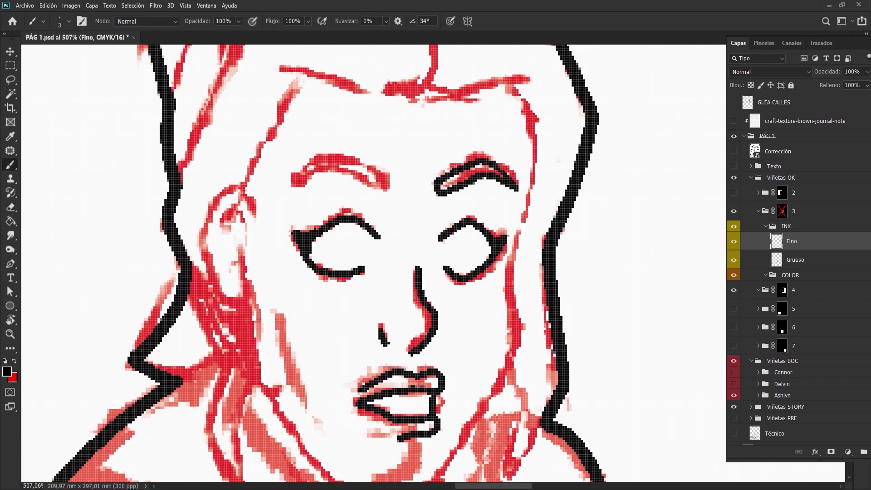
drag(372, 167, 277, 187)
drag(388, 189, 323, 173)
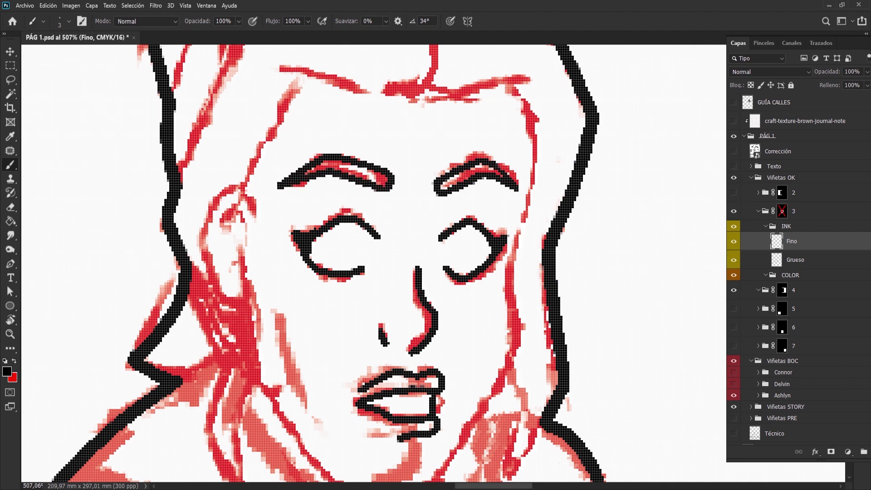
drag(429, 222, 438, 67)
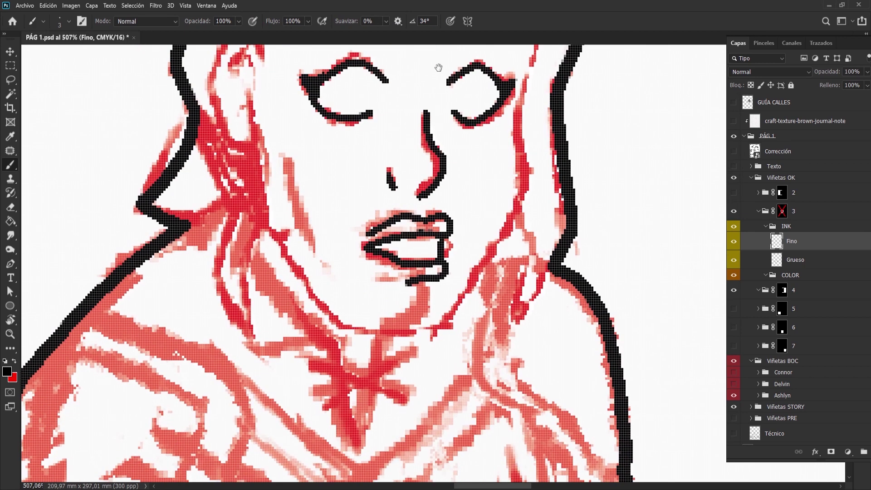
key(ctrl+z)
key(ctrl+z)
drag(391, 250, 435, 257)
- Ink a curl of hair extending across the forehead
drag(460, 286, 432, 375)
mouse_move(418, 122)
mouse_down()
mouse_move(418, 315)
mouse_move(410, 186)
mouse_move(376, 203)
mouse_move(258, 190)
mouse_up()
mouse_move(407, 141)
mouse_down()
mouse_move(486, 129)
mouse_move(318, 108)
mouse_move(243, 281)
mouse_up()
- Ink the left hair line down the face with a parallel hair strand
key(e)
drag(376, 257, 395, 156)
key(b)
drag(390, 87, 307, 245)
drag(352, 272, 370, 147)
mouse_move(289, 136)
mouse_down()
mouse_move(313, 190)
mouse_move(314, 320)
mouse_move(338, 360)
mouse_up()
mouse_move(325, 107)
mouse_down()
mouse_move(360, 238)
mouse_move(333, 313)
mouse_move(339, 360)
mouse_up()
- Ink the forehead line, right cheek, and the jaw and chin to the left cheek
drag(534, 277, 384, 412)
drag(376, 45, 376, 144)
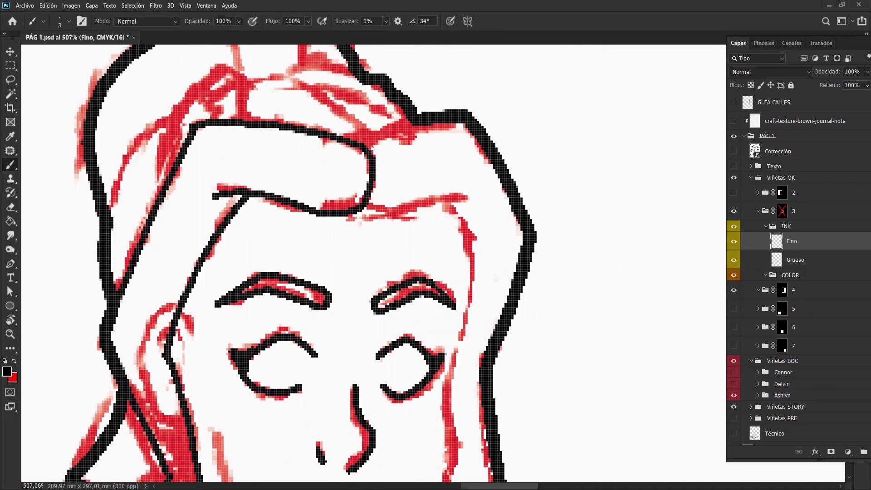
mouse_move(369, 209)
mouse_down()
mouse_move(468, 198)
mouse_move(477, 96)
mouse_move(483, 200)
mouse_move(463, 327)
mouse_move(507, 199)
mouse_move(437, 338)
mouse_move(498, 268)
mouse_move(411, 308)
mouse_move(299, 197)
mouse_up()
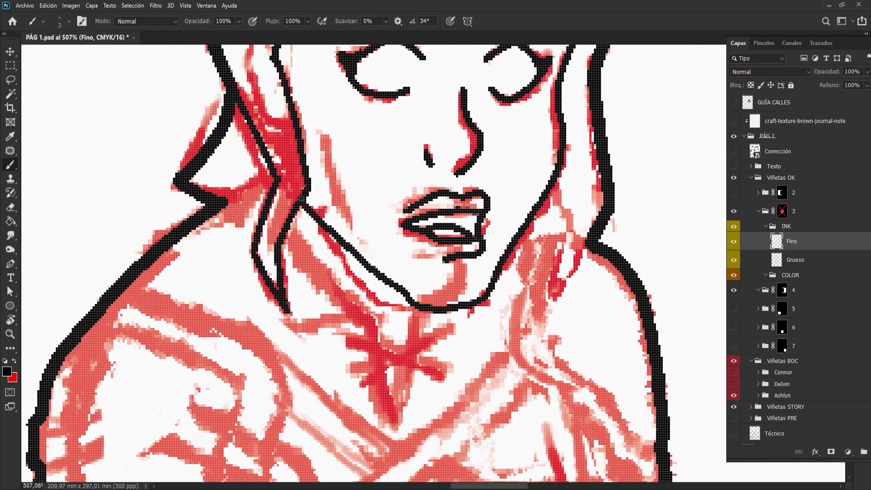
mouse_move(491, 303)
mouse_down()
mouse_move(424, 376)
mouse_move(454, 200)
mouse_up()
- Ink a V-shaped collar on the chest, trim its excess, and extend it near the neck
scroll(454, 200, down, 3)
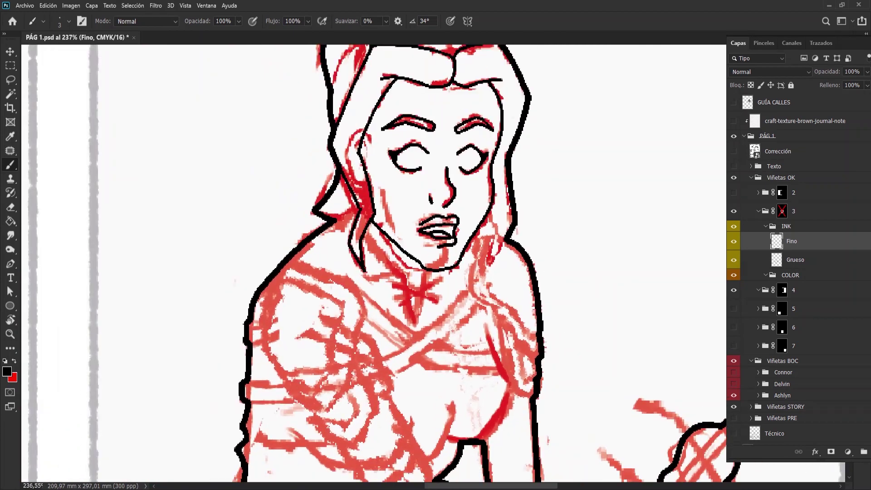
scroll(417, 200, up, 2)
drag(418, 160, 417, 220)
key(ctrl+z)
drag(417, 162, 407, 226)
drag(377, 170, 406, 226)
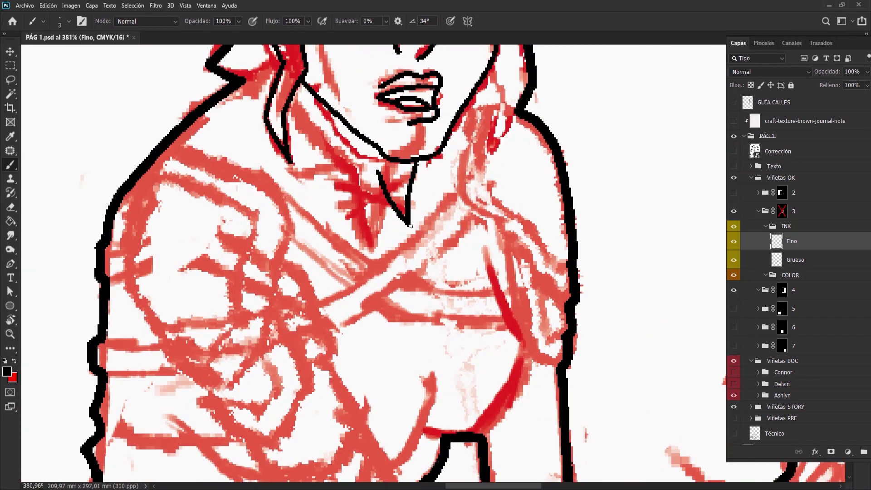
key(e)
mouse_move(477, 256)
mouse_down()
mouse_move(522, 274)
mouse_move(539, 313)
mouse_up()
key(b)
mouse_move(430, 225)
mouse_down()
mouse_move(347, 164)
mouse_move(396, 204)
mouse_up()
- Ink looping thin strands across the hair bun
scroll(395, 207, down, 2)
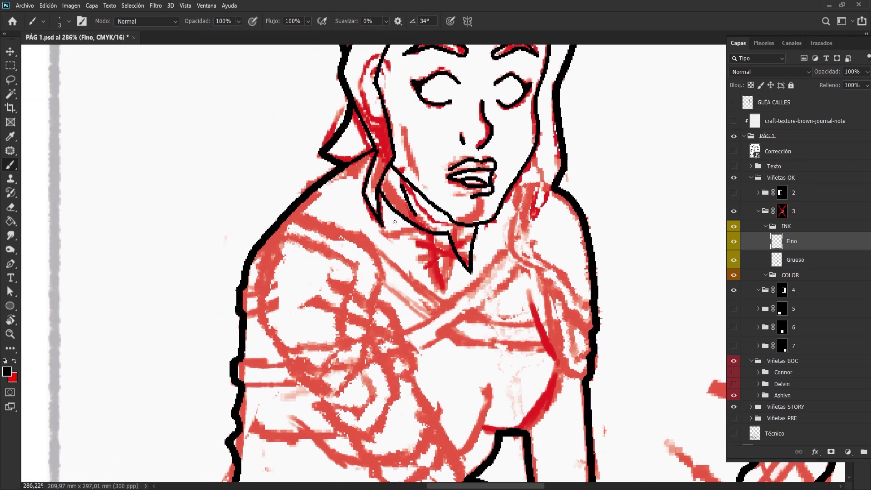
drag(526, 263, 428, 294)
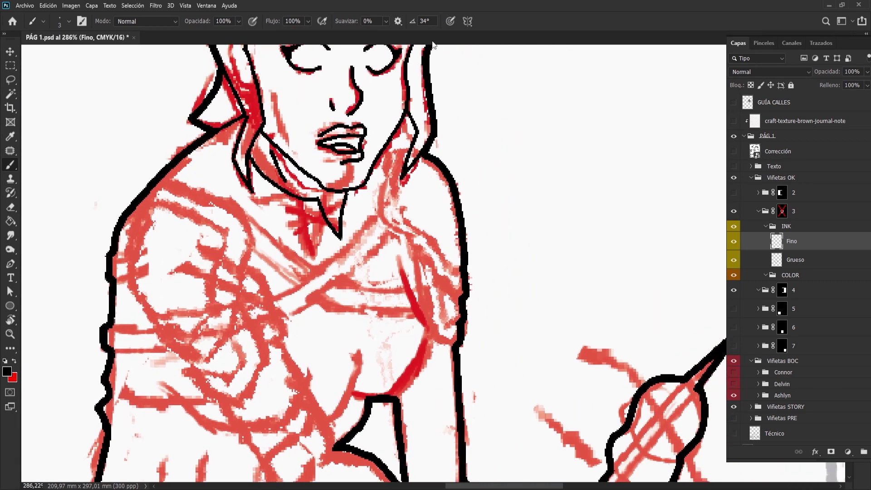
drag(434, 44, 451, 249)
scroll(500, 183, up, 2)
scroll(500, 183, up, 1)
scroll(500, 184, up, 1)
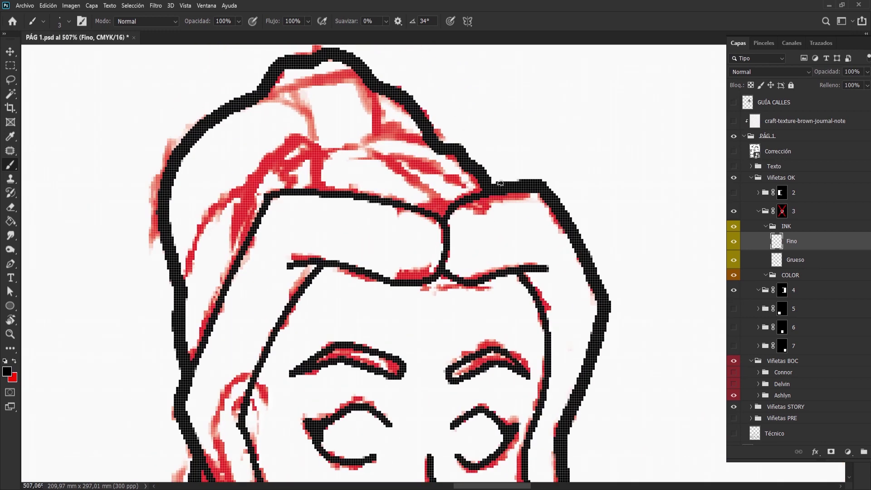
mouse_move(449, 206)
mouse_down()
mouse_move(427, 157)
mouse_move(397, 159)
mouse_move(368, 132)
mouse_move(398, 172)
mouse_up()
drag(372, 142, 323, 151)
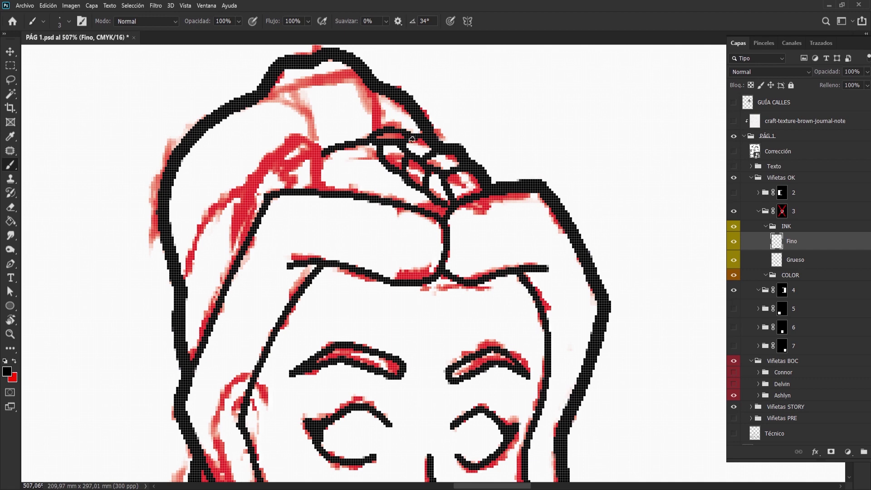
- Add zigzag and loop strands to the top and lower left of the bun
drag(402, 129, 413, 144)
drag(358, 132, 420, 168)
drag(377, 104, 424, 158)
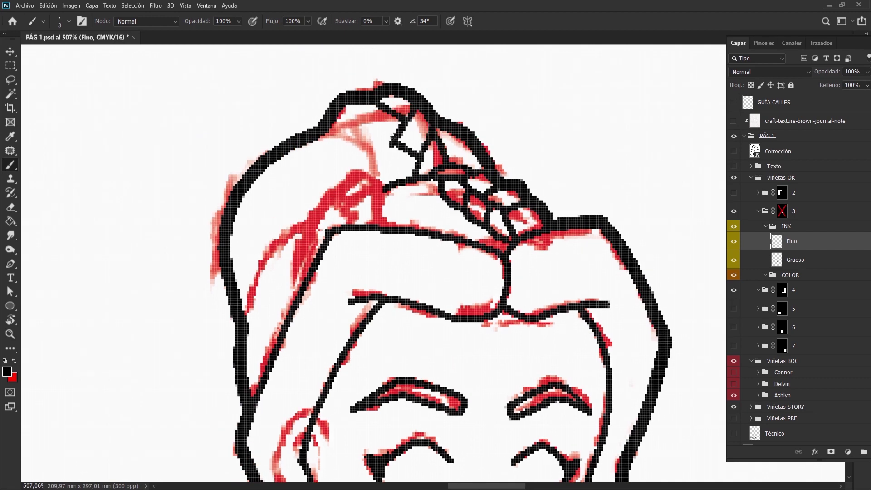
mouse_move(351, 140)
mouse_down()
mouse_move(397, 181)
mouse_move(345, 218)
mouse_up()
mouse_move(384, 190)
mouse_down()
mouse_move(317, 213)
mouse_move(316, 232)
mouse_up()
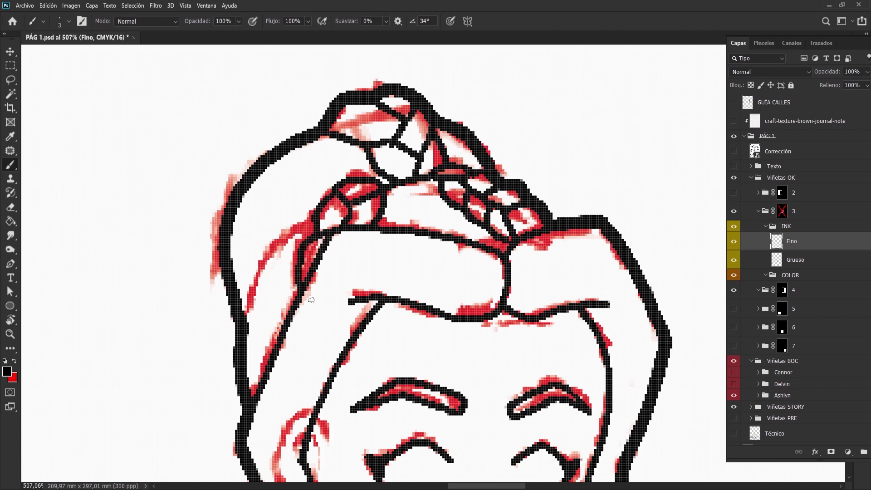
- Draw a round black iris inside the girl's left eye
mouse_move(265, 375)
mouse_down()
mouse_move(338, 277)
mouse_move(364, 316)
mouse_up()
mouse_move(550, 414)
mouse_down()
mouse_move(415, 255)
mouse_move(406, 165)
mouse_up()
mouse_move(363, 209)
mouse_down()
mouse_move(366, 170)
mouse_move(384, 208)
mouse_up()
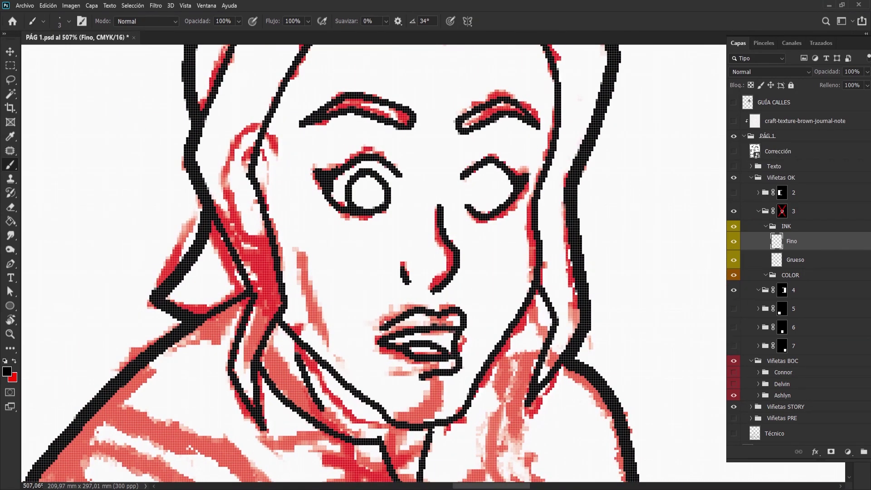
- Undo the earlier iris strokes and redraw the left iris as a full round circle
scroll(492, 183, down, 3)
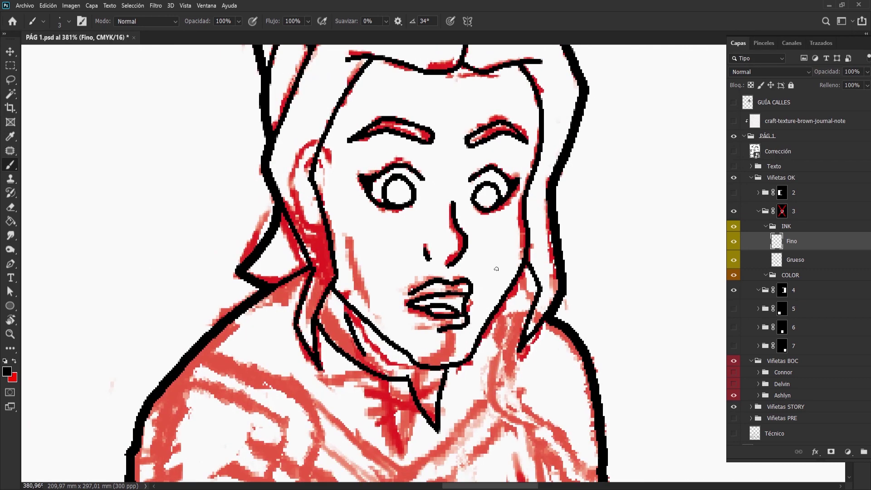
key(ctrl+z)
key(ctrl+z)
scroll(464, 180, up, 2)
key(ctrl+z)
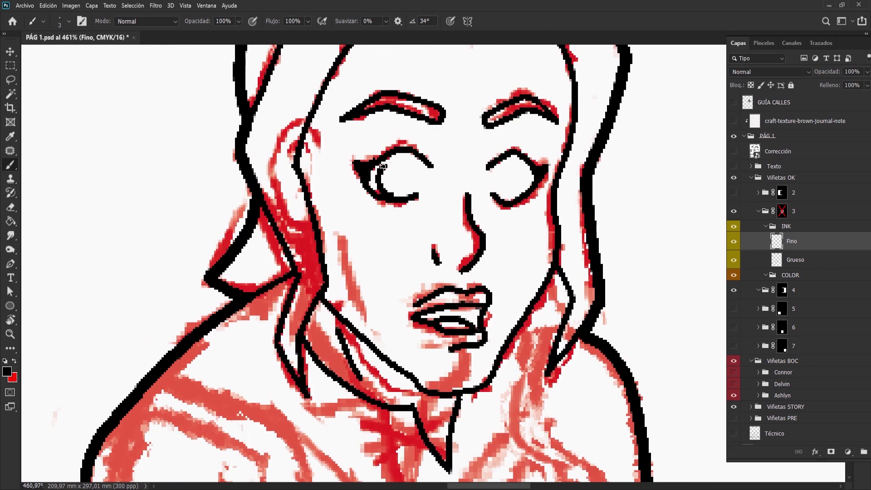
drag(383, 167, 398, 200)
scroll(498, 168, down, 2)
scroll(508, 166, up, 2)
- Draw a clean round iris circle in the right eye
mouse_move(488, 159)
mouse_down()
mouse_move(513, 164)
mouse_move(503, 172)
mouse_up()
scroll(504, 172, down, 2)
scroll(504, 172, down, 2)
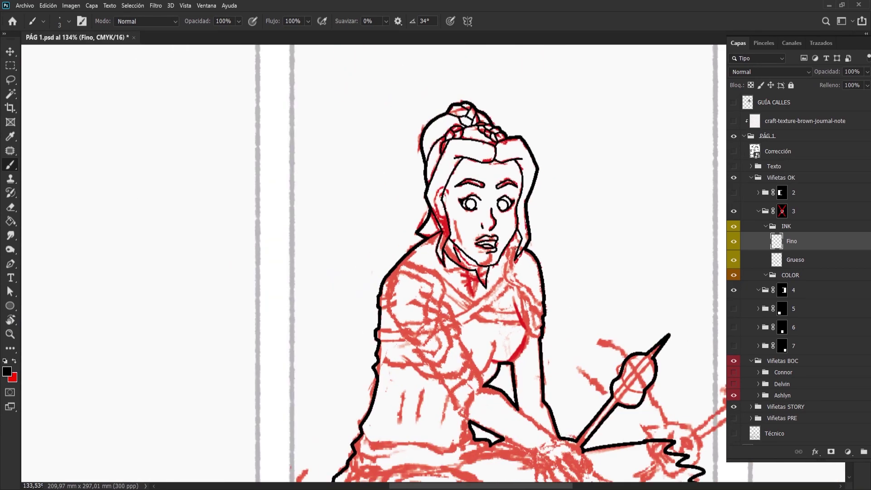
scroll(504, 172, up, 3)
scroll(502, 202, up, 2)
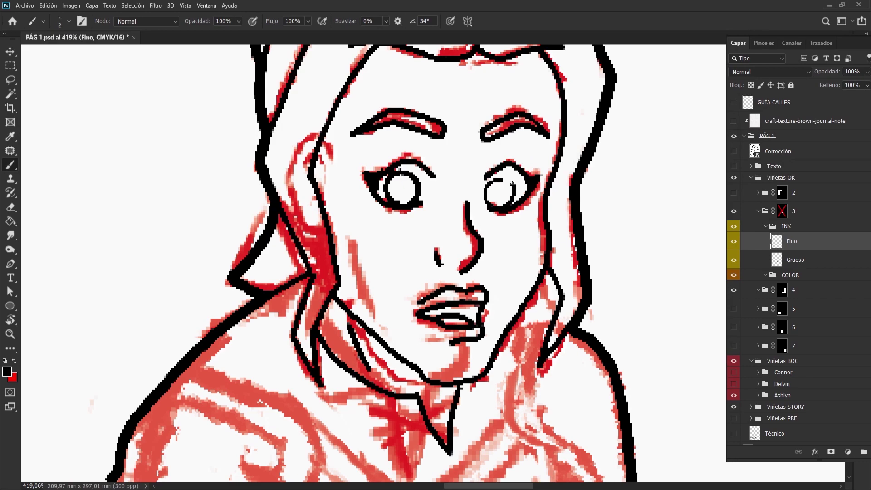
scroll(511, 183, down, 2)
scroll(503, 194, up, 3)
scroll(509, 196, down, 2)
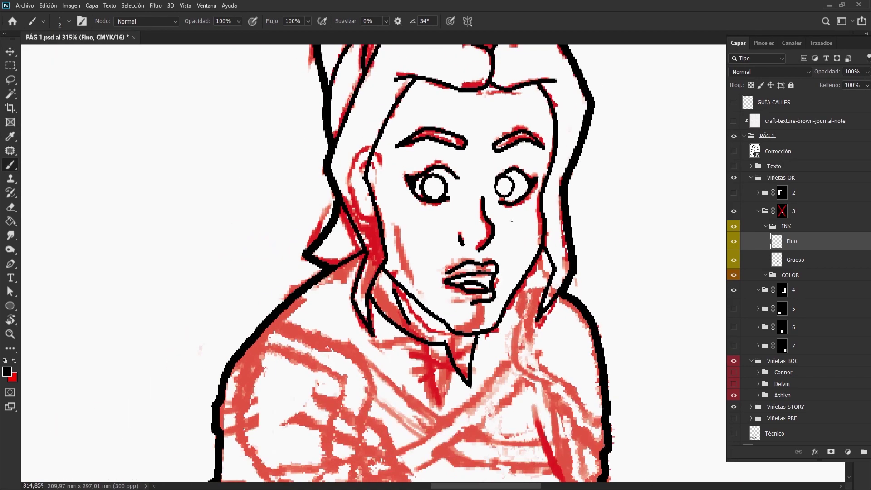
scroll(509, 197, up, 2)
drag(506, 194, 503, 193)
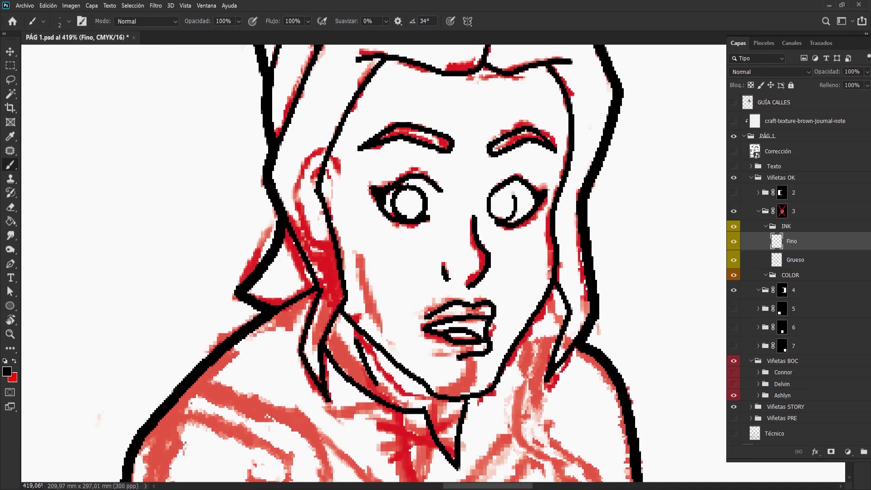
scroll(522, 187, down, 2)
scroll(522, 187, down, 3)
scroll(521, 186, down, 2)
scroll(522, 183, up, 3)
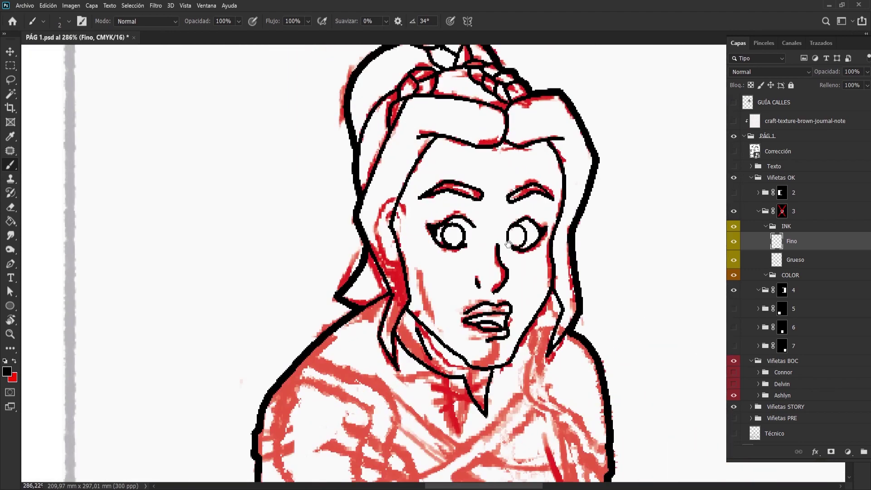
scroll(522, 183, up, 1)
scroll(482, 198, down, 2)
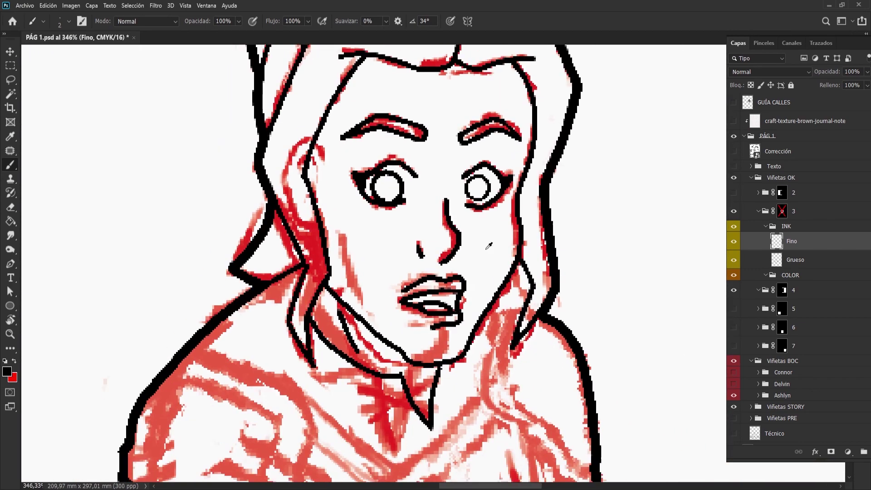
scroll(483, 213, down, 3)
scroll(463, 222, up, 4)
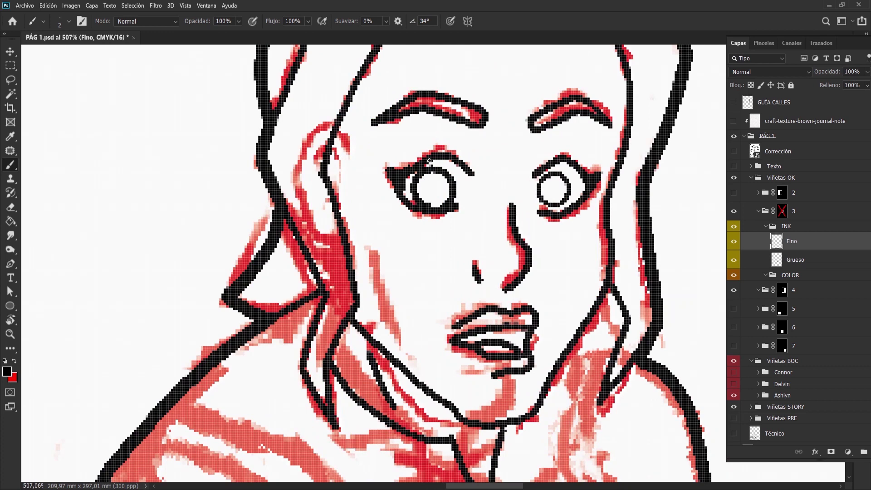
- Lasso the left pupil and scale it down slightly with Free Transform
key(e)
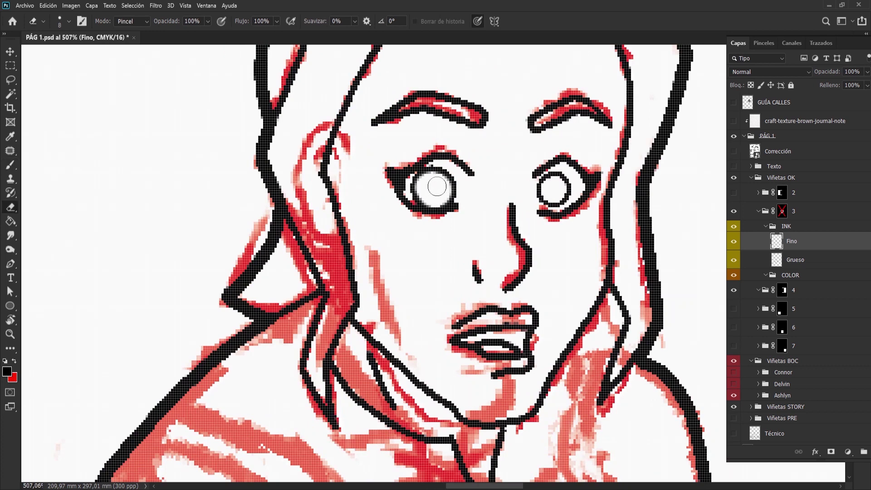
key(l)
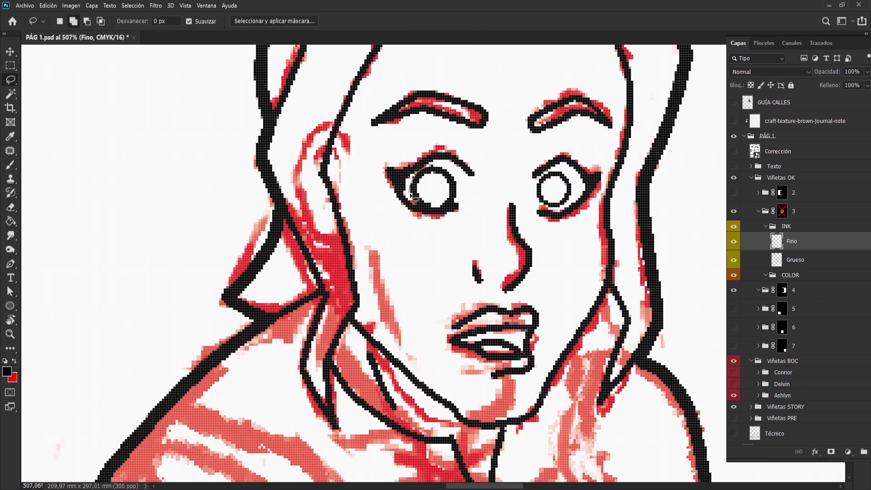
key(ctrl+t)
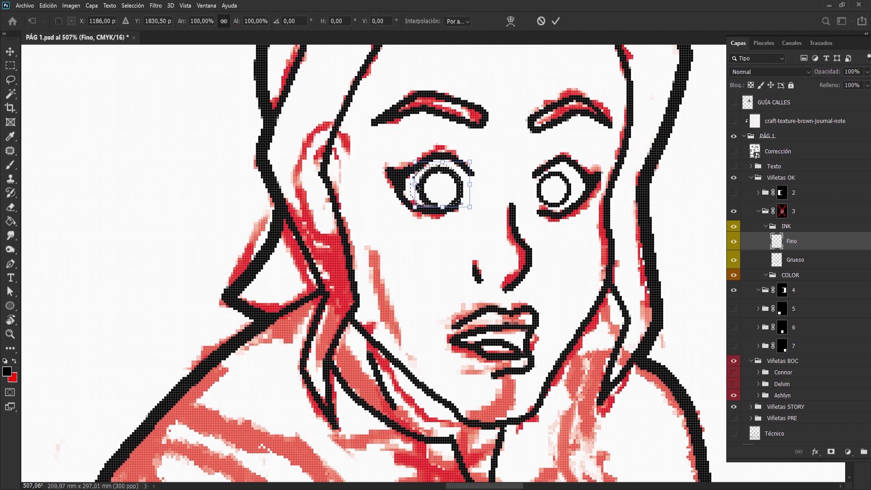
drag(462, 184, 450, 188)
key(Return)
key(b)
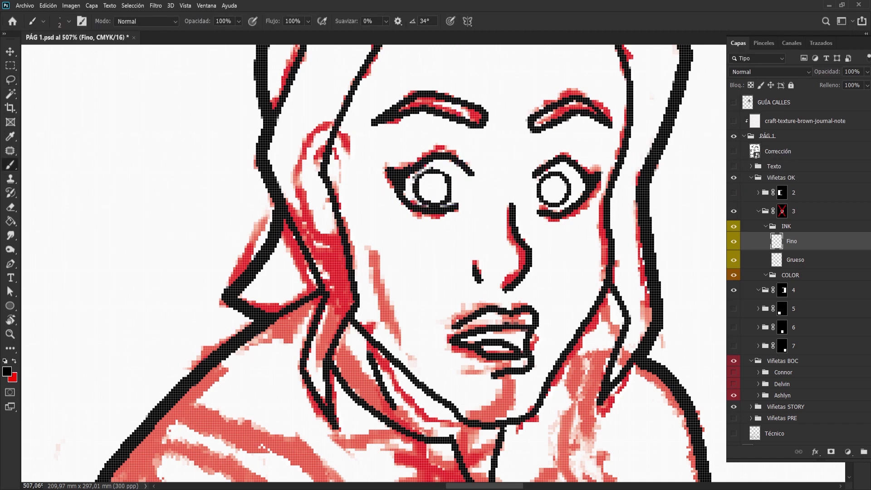
key(l)
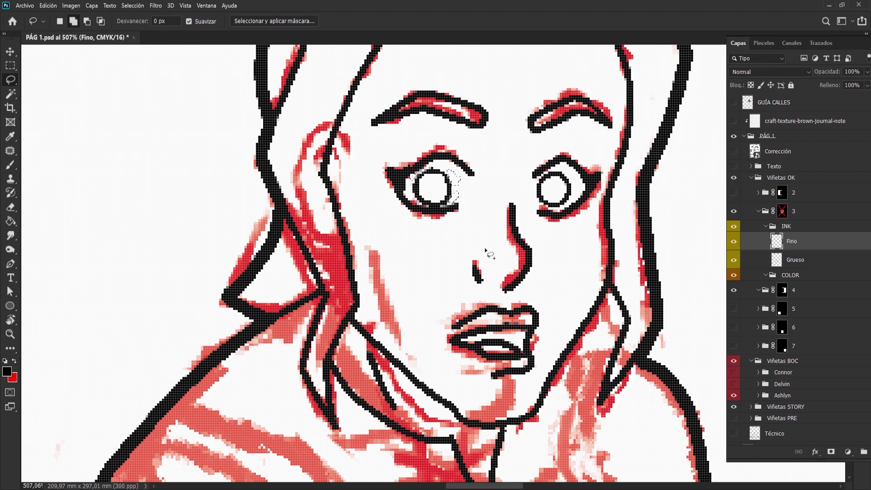
key(b)
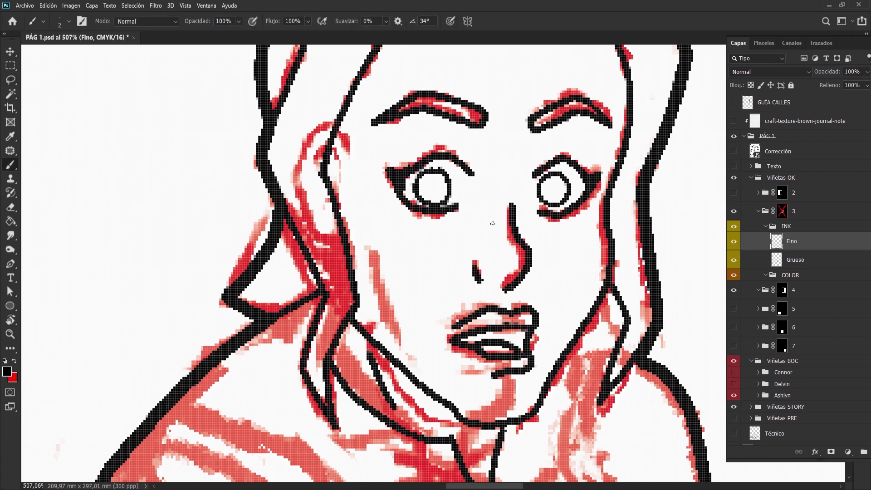
scroll(436, 174, down, 5)
- Ink contour lines from the collar out to the shoulder, redoing the line's lower tip
scroll(352, 201, up, 6)
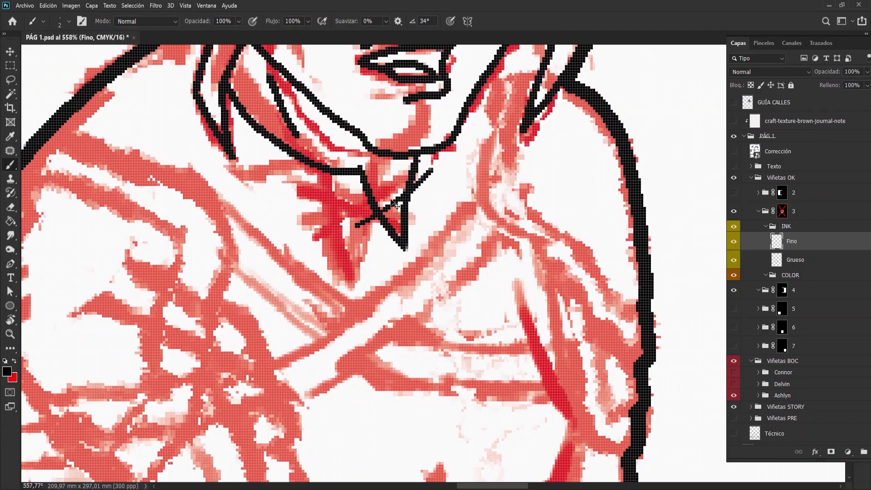
scroll(352, 201, down, 3)
mouse_move(417, 331)
mouse_down()
mouse_move(364, 304)
mouse_move(372, 320)
mouse_up()
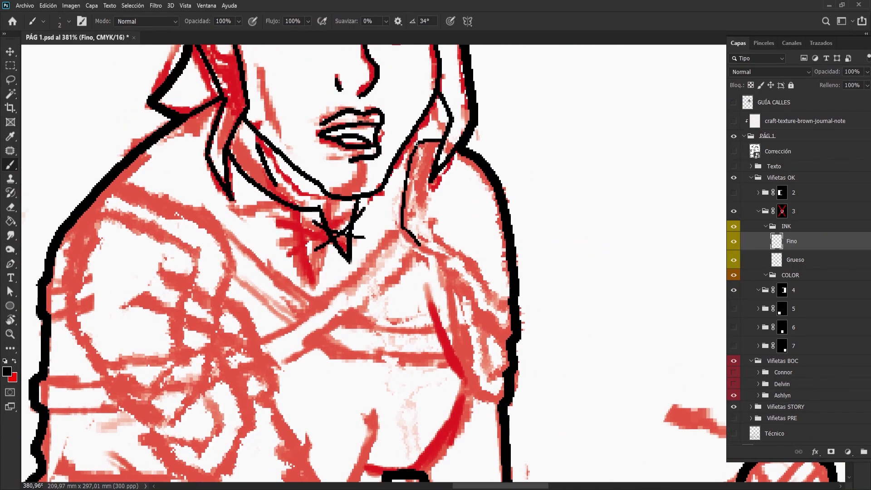
mouse_move(447, 221)
mouse_down()
mouse_move(442, 144)
mouse_move(458, 198)
mouse_up()
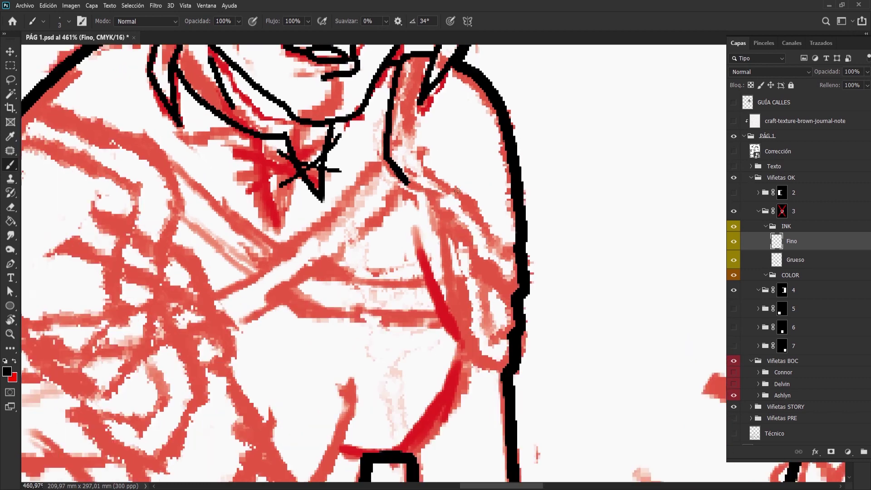
scroll(407, 73, up, 2)
drag(469, 227, 360, 114)
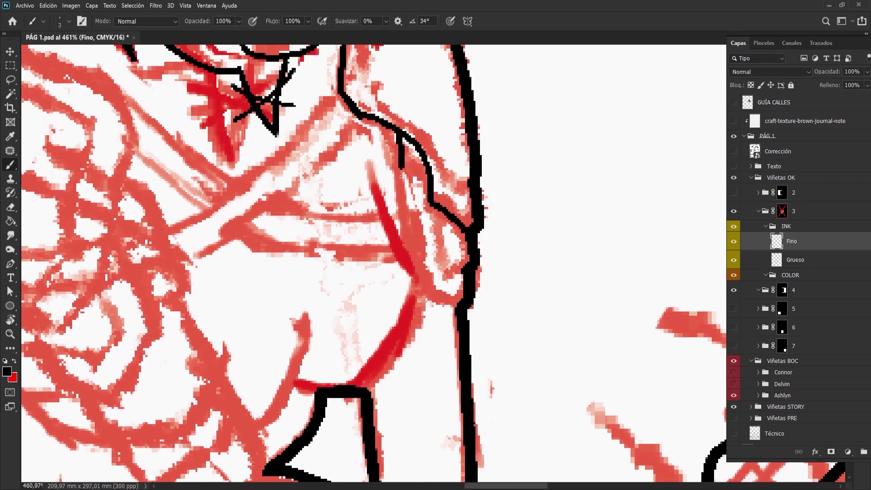
drag(403, 176, 408, 245)
key(ctrl+z)
mouse_move(370, 176)
mouse_down()
mouse_move(426, 282)
mouse_move(467, 211)
mouse_up()
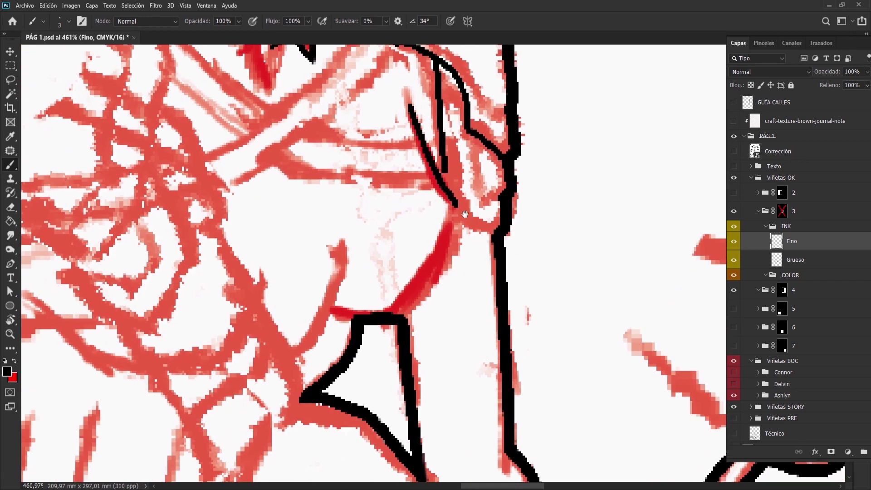
- Ink strokes along the arm and down the shoulder, dropping a stray short stroke
mouse_move(455, 81)
mouse_down()
mouse_move(501, 207)
mouse_move(463, 375)
mouse_up()
mouse_move(386, 88)
mouse_down()
mouse_move(372, 164)
mouse_move(471, 285)
mouse_up()
key(ctrl+z)
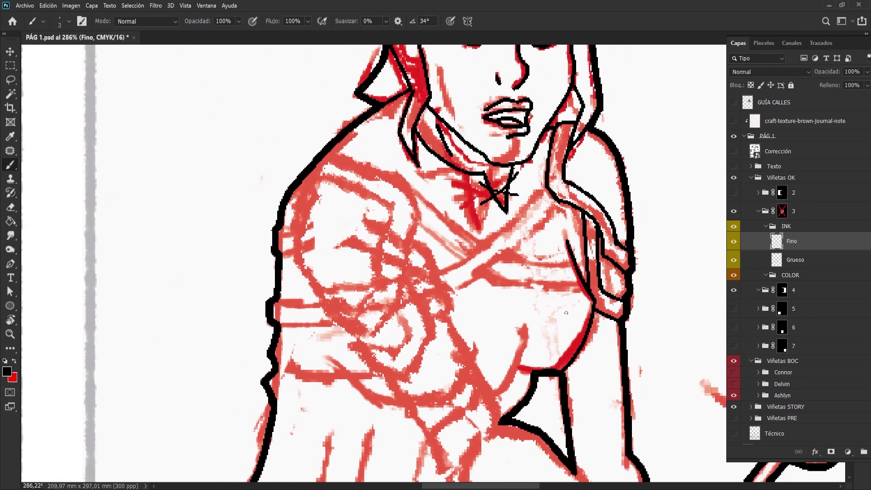
scroll(382, 229, up, 3)
key(e)
key(b)
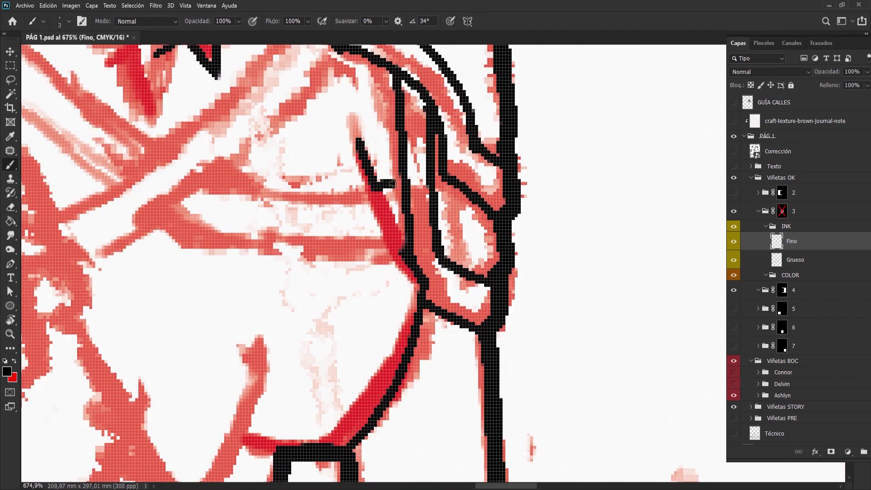
drag(379, 181, 403, 252)
scroll(452, 235, down, 3)
scroll(452, 235, up, 1)
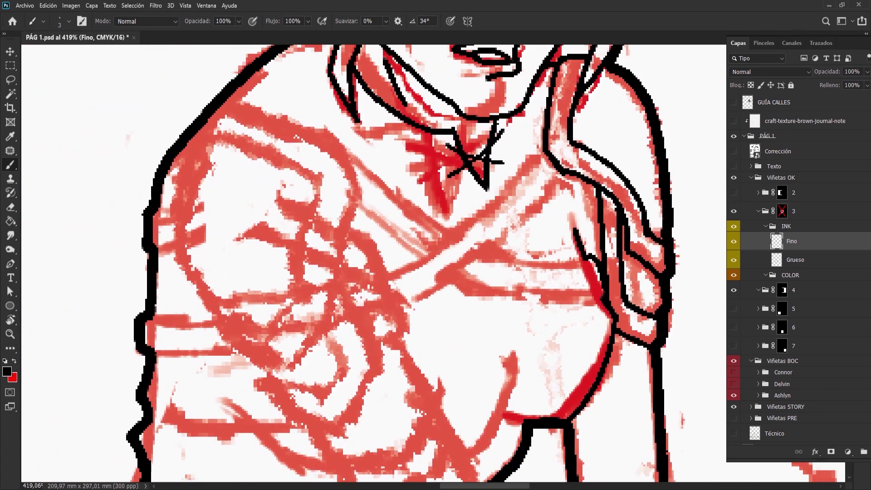
- Ink the left sleeve's outer outline, upper and lower contours, cuff and inner line
drag(200, 142, 238, 338)
mouse_move(241, 281)
mouse_down()
mouse_move(301, 240)
mouse_move(326, 124)
mouse_move(290, 309)
mouse_move(335, 249)
mouse_up()
mouse_move(349, 80)
mouse_down()
mouse_move(359, 132)
mouse_move(327, 256)
mouse_up()
scroll(390, 331, up, 3)
mouse_move(242, 186)
mouse_down()
mouse_move(290, 204)
mouse_move(378, 267)
mouse_up()
mouse_move(235, 202)
mouse_down()
mouse_move(217, 223)
mouse_move(341, 249)
mouse_up()
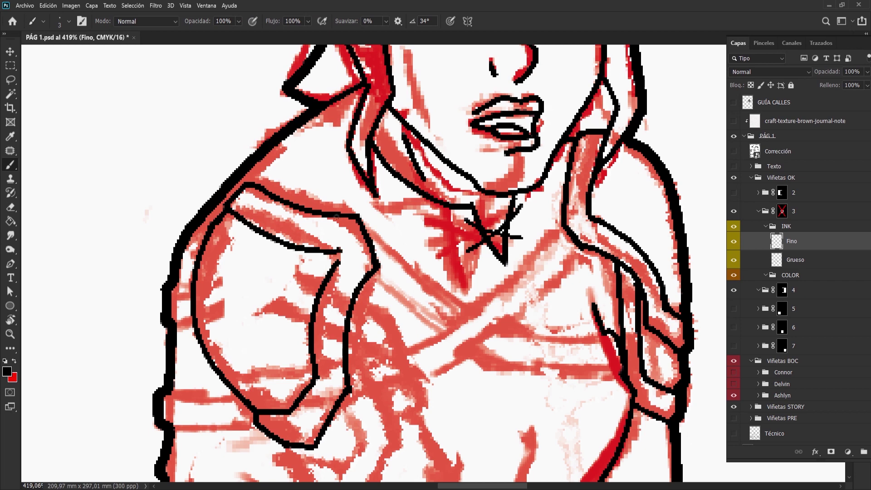
- Ink the lower arm and forearm outlines plus short sleeve strokes, then reframe the torso view
scroll(318, 317, down, 5)
drag(262, 272, 289, 314)
drag(325, 117, 298, 319)
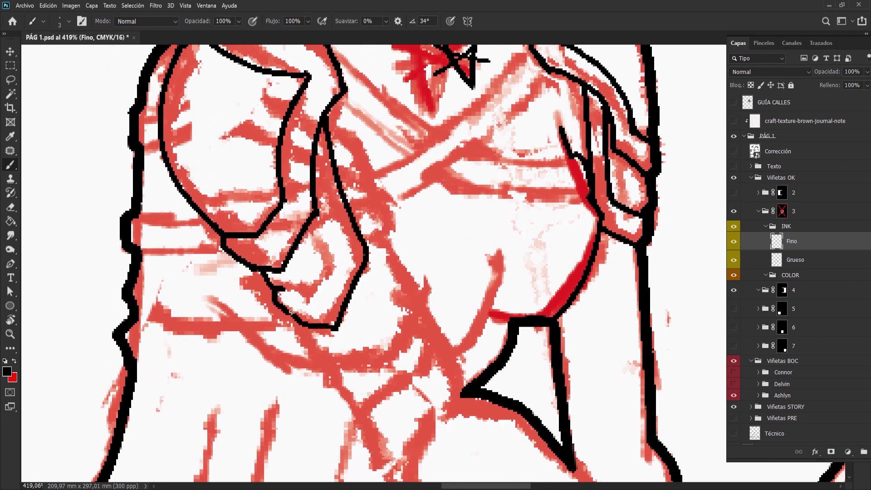
drag(282, 300, 299, 323)
key(l)
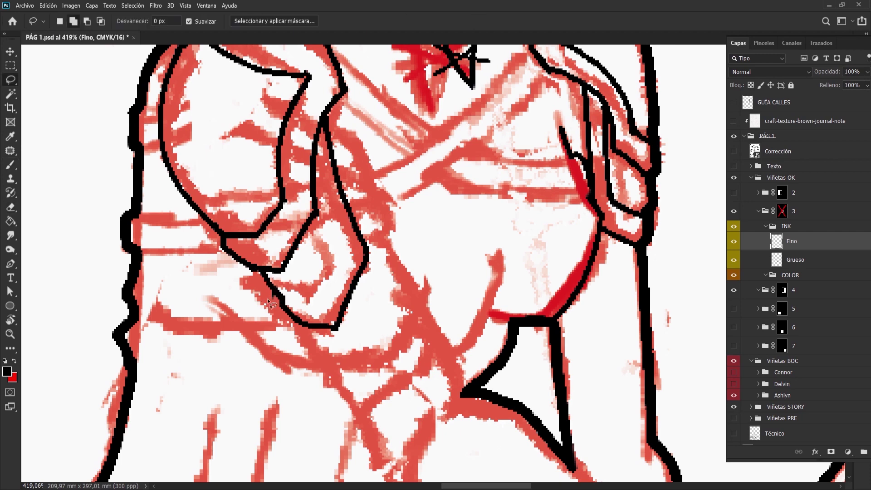
key(b)
drag(320, 209, 315, 302)
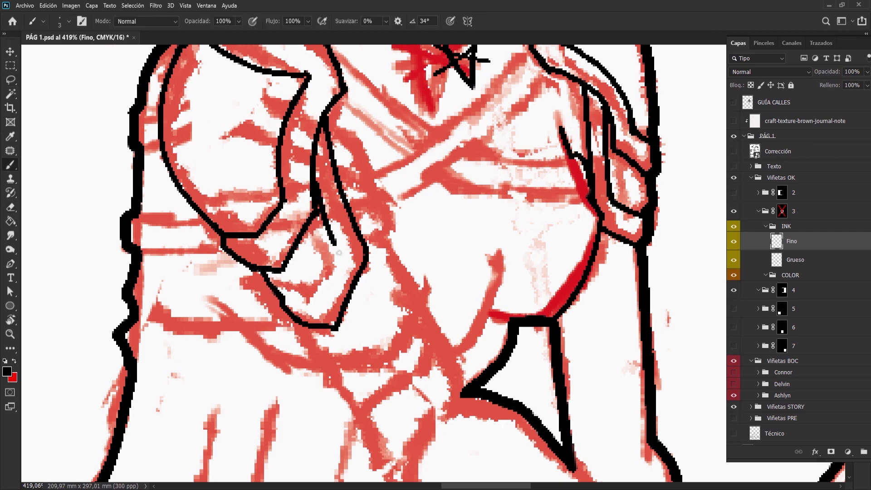
scroll(287, 298, down, 2)
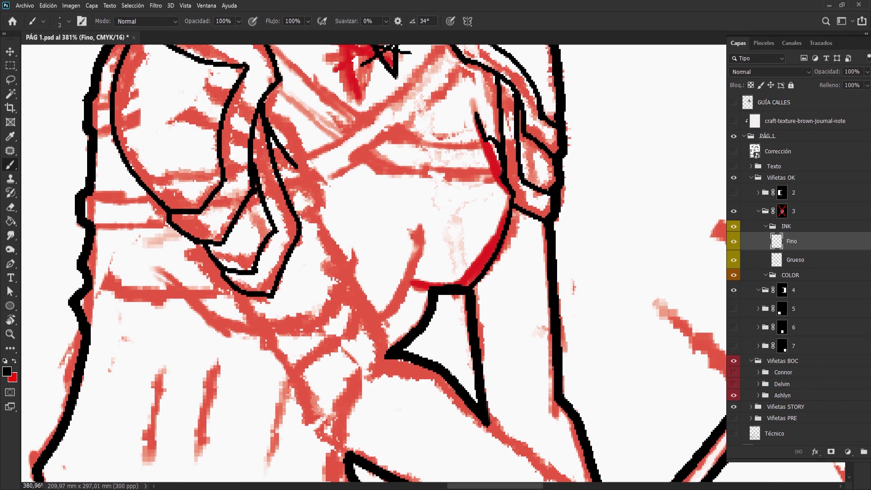
mouse_move(300, 219)
mouse_down()
mouse_move(315, 201)
mouse_move(309, 178)
mouse_up()
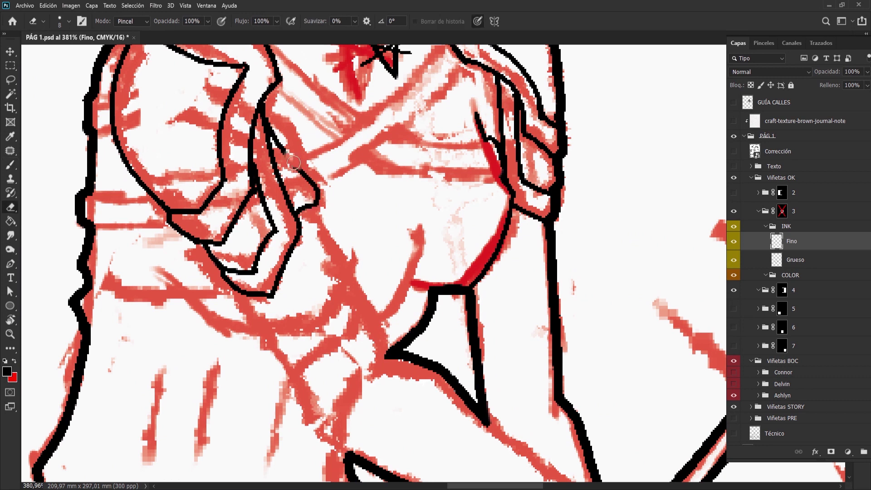
mouse_move(283, 151)
mouse_down()
mouse_move(306, 167)
mouse_move(295, 268)
mouse_up()
mouse_move(363, 227)
mouse_down()
mouse_move(317, 318)
mouse_move(546, 344)
mouse_move(484, 315)
mouse_move(551, 142)
mouse_move(485, 363)
mouse_up()
drag(484, 306, 409, 136)
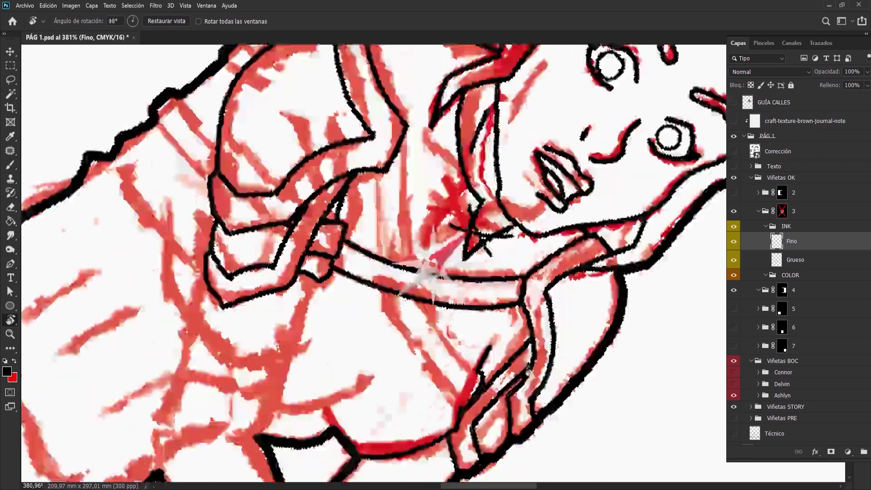
- Ink crossed lace strokes at the neck and return the canvas rotation to upright
key(b)
drag(429, 77, 343, 189)
drag(331, 223, 309, 297)
mouse_move(387, 91)
mouse_down()
mouse_move(330, 171)
mouse_move(275, 316)
mouse_up()
key(Escape)
mouse_move(466, 265)
mouse_down()
mouse_move(455, 241)
mouse_move(438, 385)
mouse_up()
- Skew the neck lace strokes downward, then replace the extras with a new line down from the neck
key(l)
drag(372, 221, 368, 221)
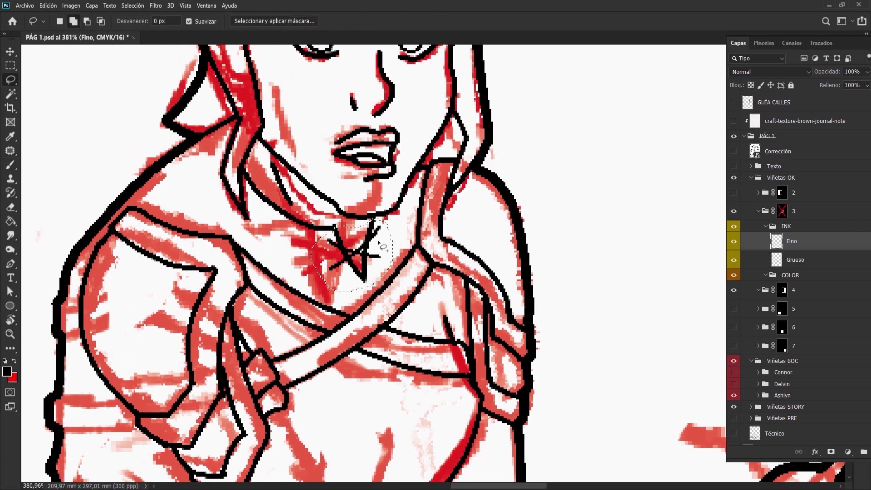
key(ctrl+t)
drag(348, 295, 348, 301)
key(Return)
key(b)
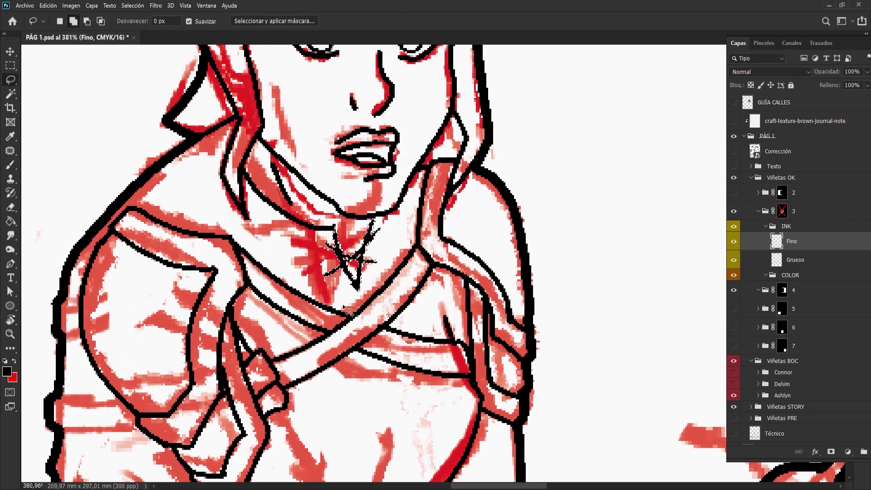
scroll(370, 146, up, 2)
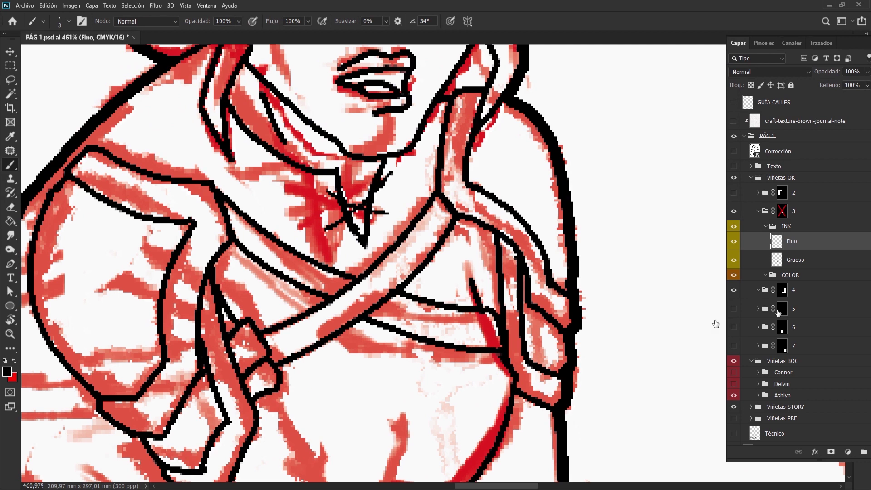
key(ctrl+z)
key(ctrl+z)
key(ctrl+z)
key(ctrl+z)
key(ctrl+z)
mouse_move(336, 171)
mouse_down()
mouse_move(359, 248)
mouse_move(363, 203)
mouse_move(381, 223)
mouse_move(397, 179)
mouse_up()
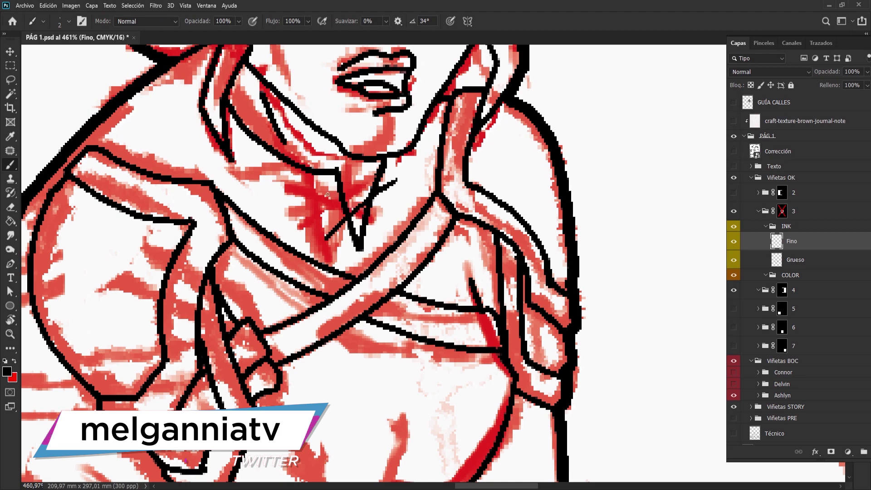
key(l)
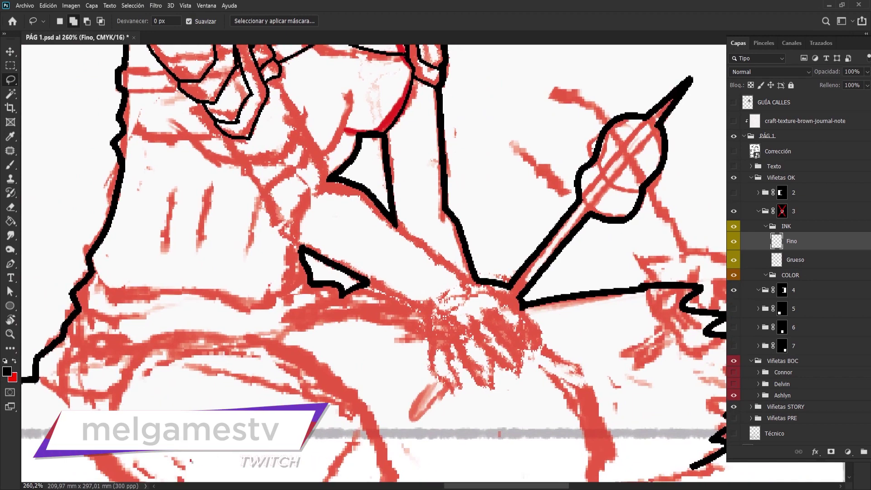
- Ink thin lines around the hand and a small loop near the wrist on Fino
key(b)
drag(477, 154, 459, 202)
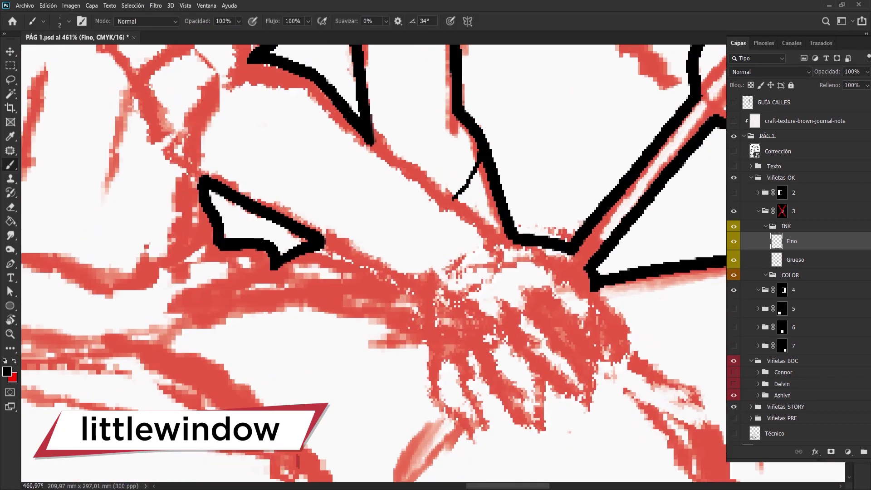
mouse_move(494, 245)
mouse_down()
mouse_move(398, 223)
mouse_move(358, 263)
mouse_up()
drag(320, 129, 332, 295)
key(ctrl+z)
drag(321, 131, 329, 263)
mouse_move(404, 246)
mouse_down()
mouse_move(467, 293)
mouse_move(369, 175)
mouse_up()
drag(406, 222, 378, 235)
drag(387, 157, 427, 180)
- Thicken one hand contour on the Grueso layer with a larger brush, then return to Fino
click(795, 259)
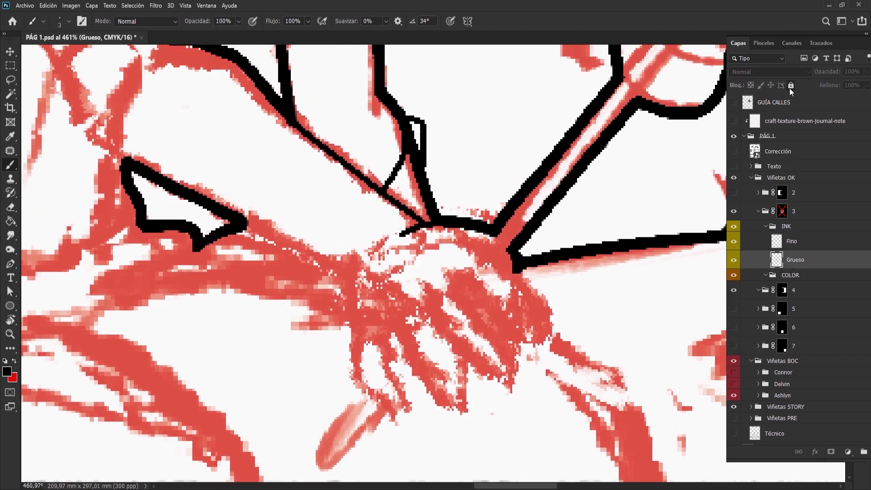
key(bracketright)
key(bracketright)
key(bracketright)
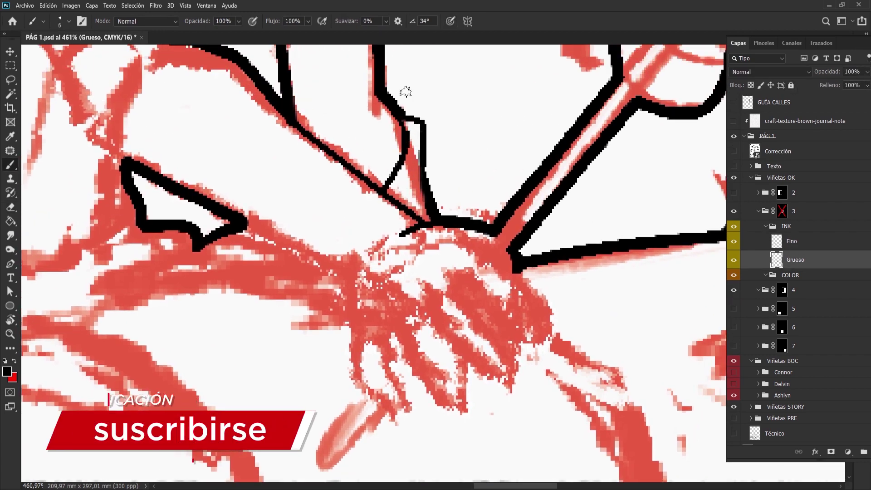
drag(406, 117, 433, 193)
click(792, 241)
key(bracketleft)
key(bracketleft)
key(bracketleft)
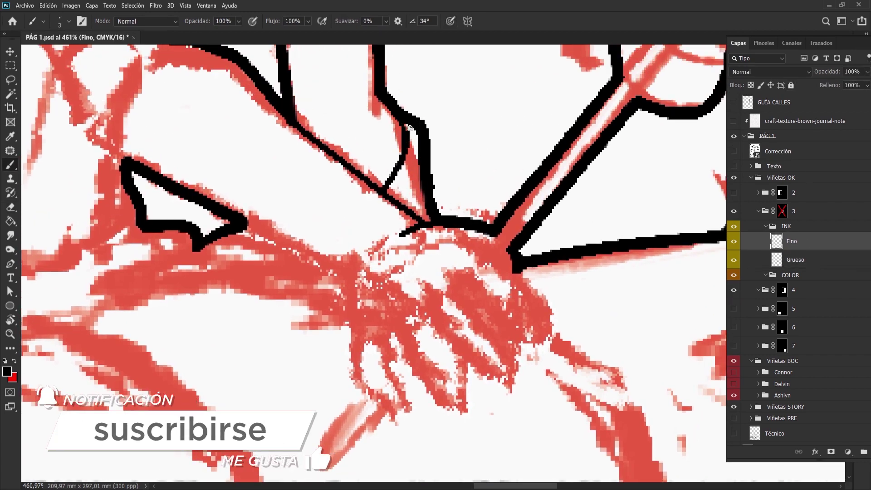
- Draw the curved finger outlines on the hand, redoing the short diagonal finger as a longer line
scroll(430, 173, up, 5)
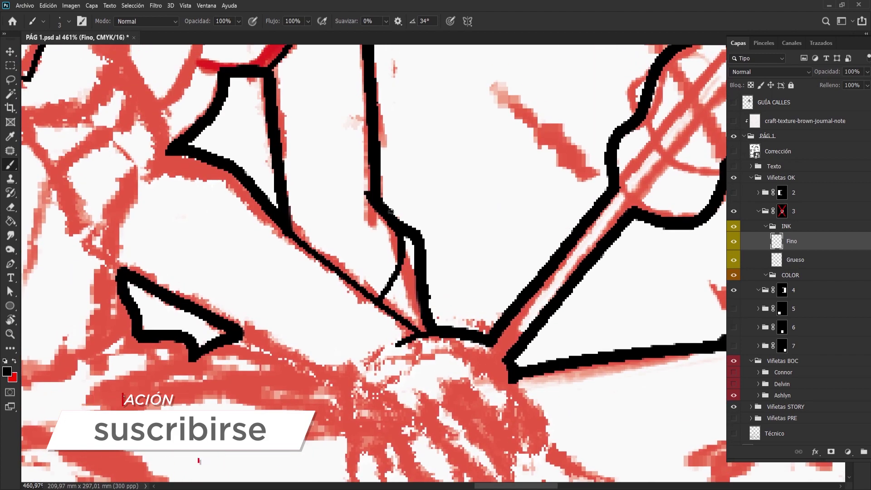
scroll(408, 255, down, 3)
scroll(376, 220, up, 2)
mouse_move(386, 183)
mouse_down()
mouse_move(377, 218)
mouse_move(386, 294)
mouse_up()
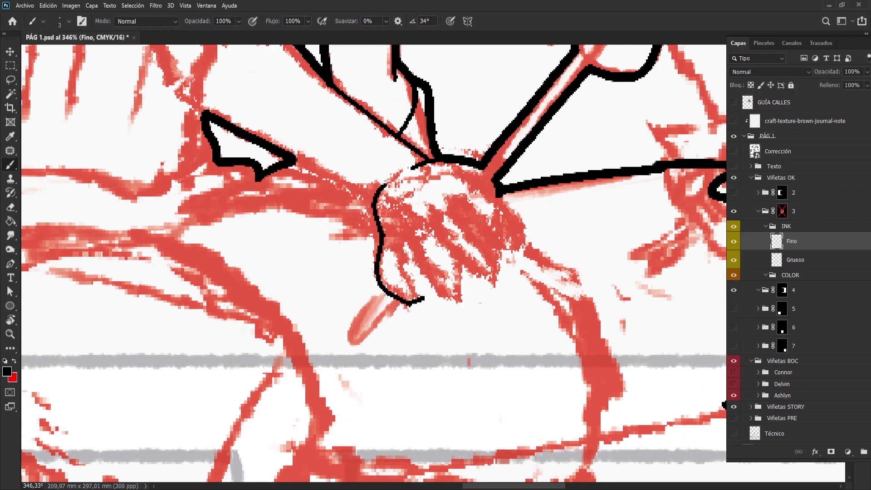
key(ctrl+z)
drag(406, 235, 446, 296)
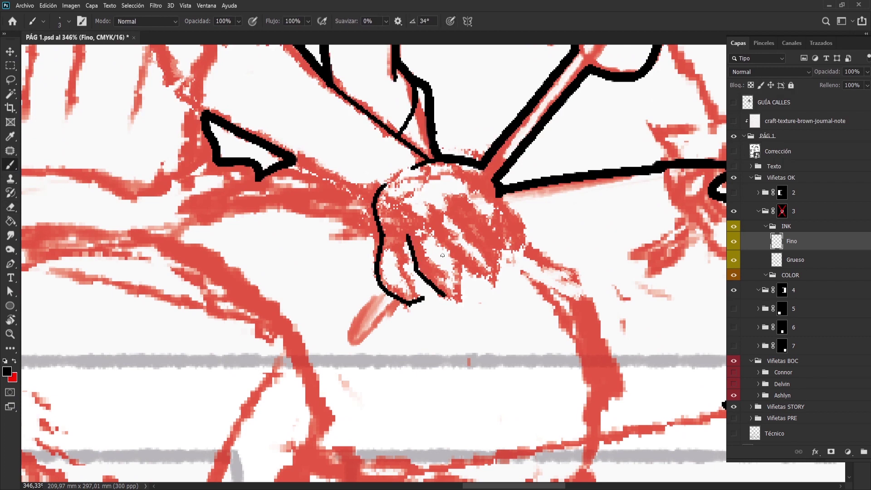
drag(428, 219, 462, 273)
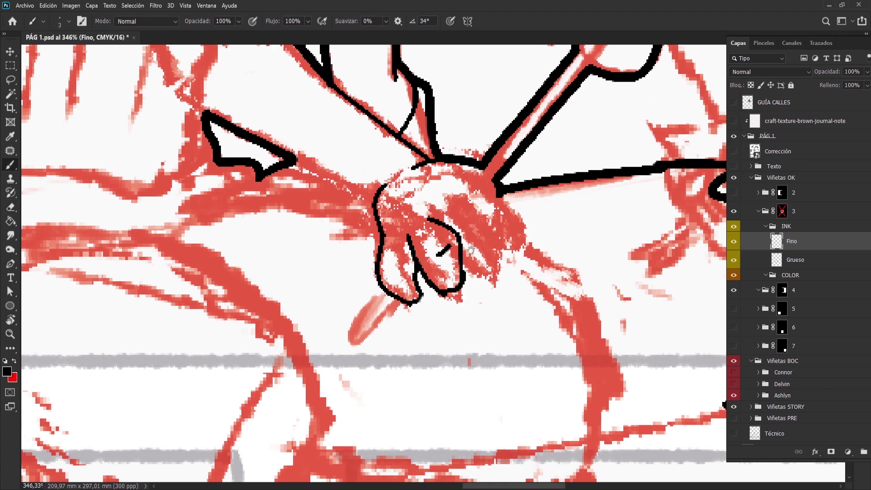
drag(492, 266, 452, 301)
drag(442, 240, 454, 275)
key(ctrl+z)
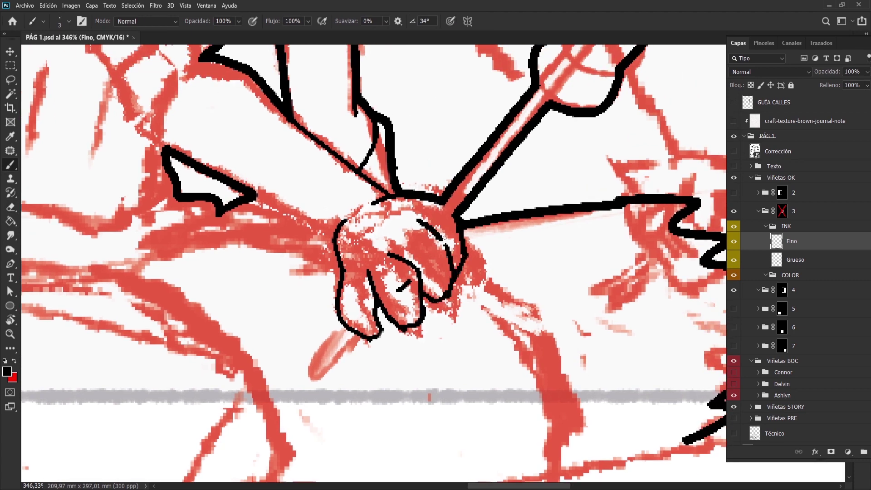
scroll(469, 242, down, 5)
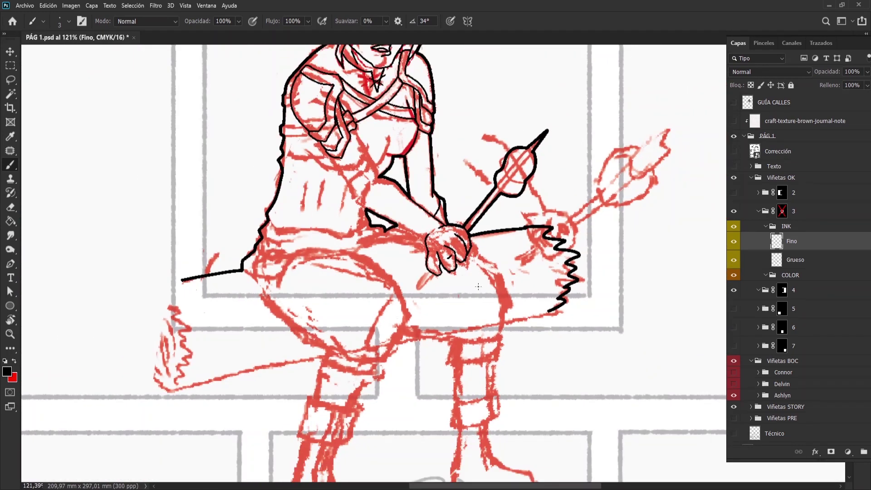
- Lasso the hand, delete its old ink and deselect
scroll(449, 295, up, 4)
scroll(450, 296, up, 2)
key(l)
drag(472, 217, 470, 211)
key(Delete)
key(b)
key(ctrl+d)
- Ink the rounded fist curve and the skewer end below it, undoing the stray finger line
drag(369, 197, 358, 240)
mouse_move(368, 274)
mouse_down()
mouse_move(329, 334)
mouse_move(383, 288)
mouse_up()
key(ctrl+z)
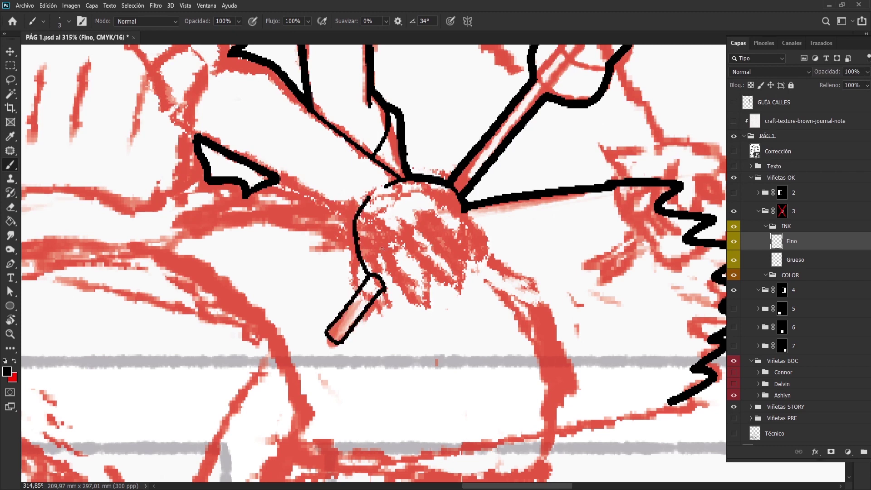
drag(380, 248, 404, 286)
key(e)
click(799, 259)
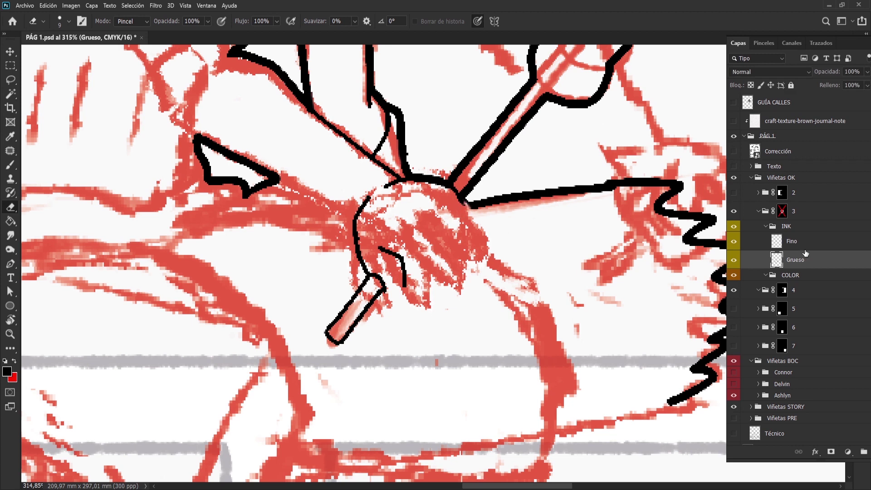
key(b)
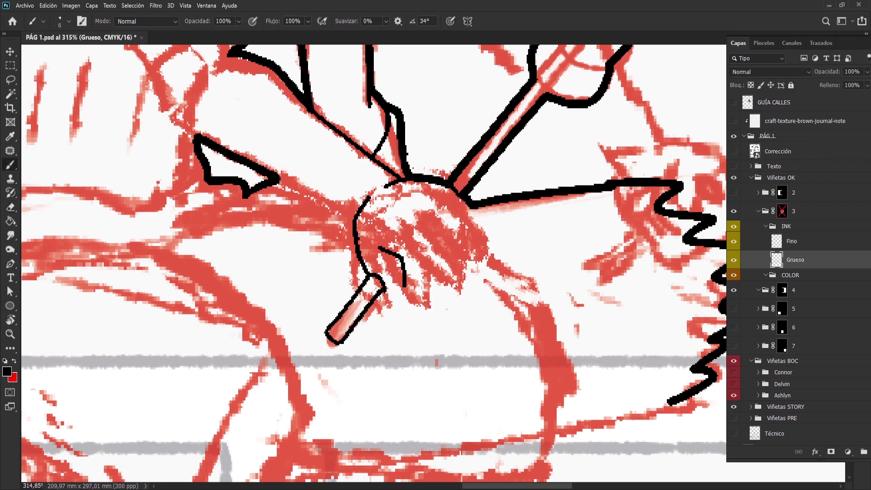
key(alt+bracketright)
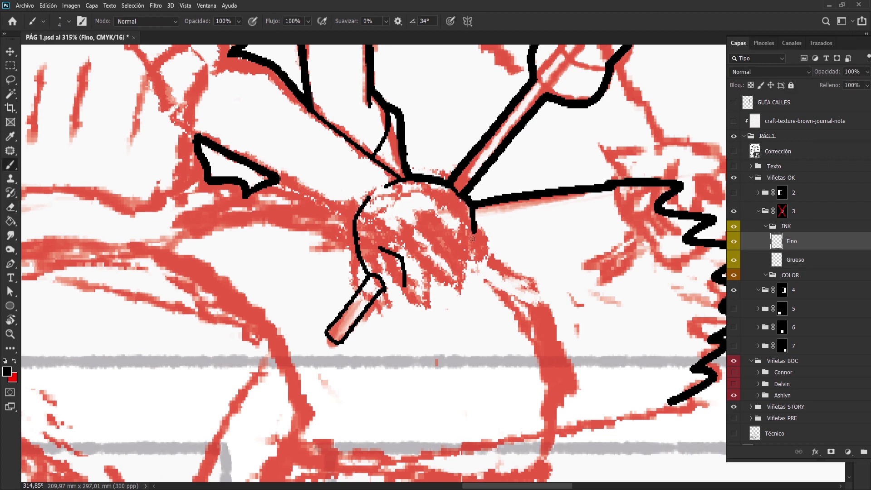
key(ctrl+z)
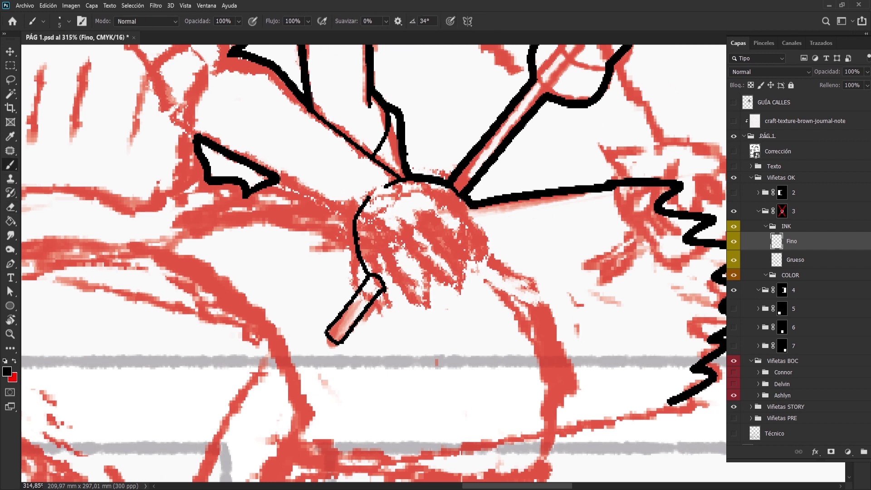
- Ink the curled finger lines and the fist's right edge, redrawing one finger longer and angular
drag(400, 239, 410, 298)
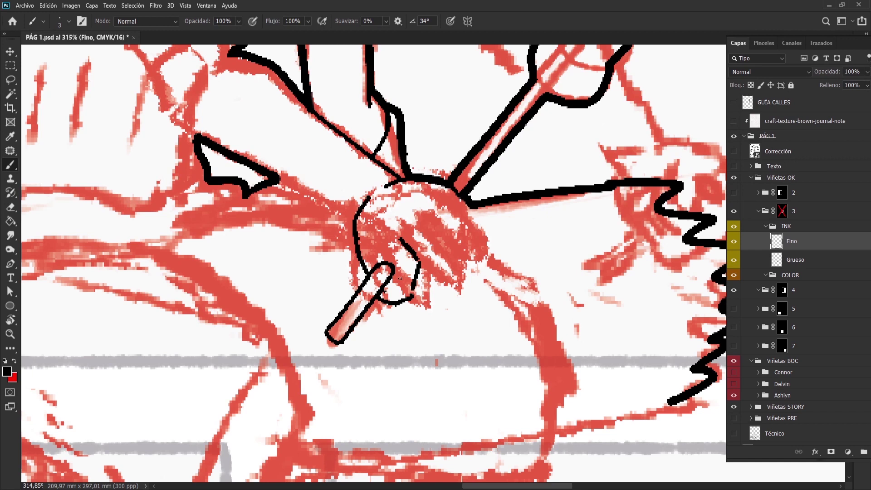
key(l)
key(b)
key(ctrl+z)
drag(435, 207, 440, 279)
drag(480, 216, 474, 261)
key(l)
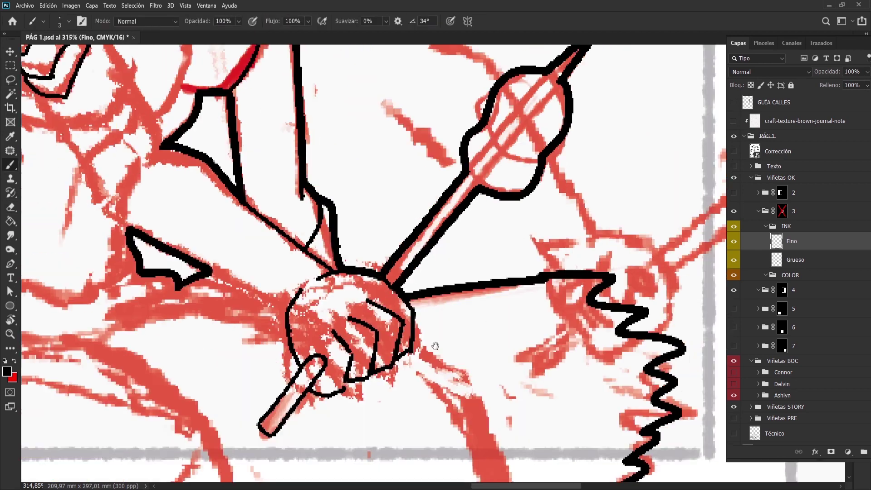
drag(535, 148, 464, 282)
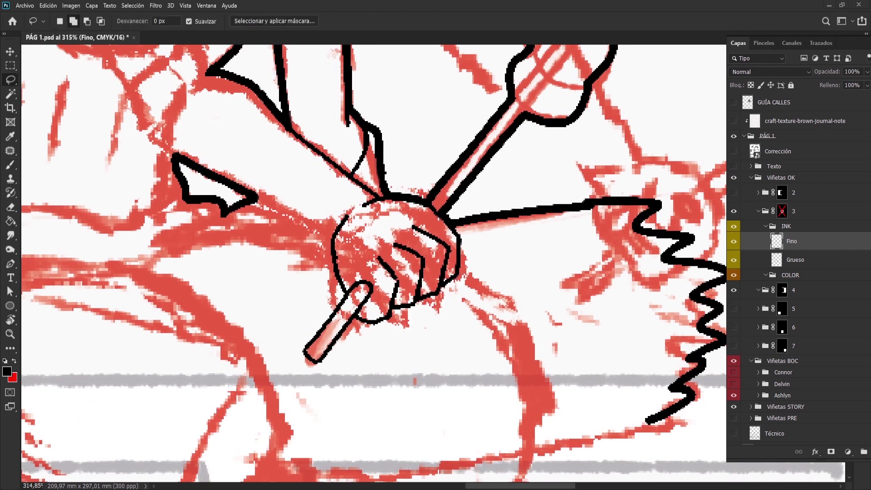
key(b)
mouse_move(412, 320)
mouse_down()
mouse_move(359, 235)
mouse_move(443, 220)
mouse_up()
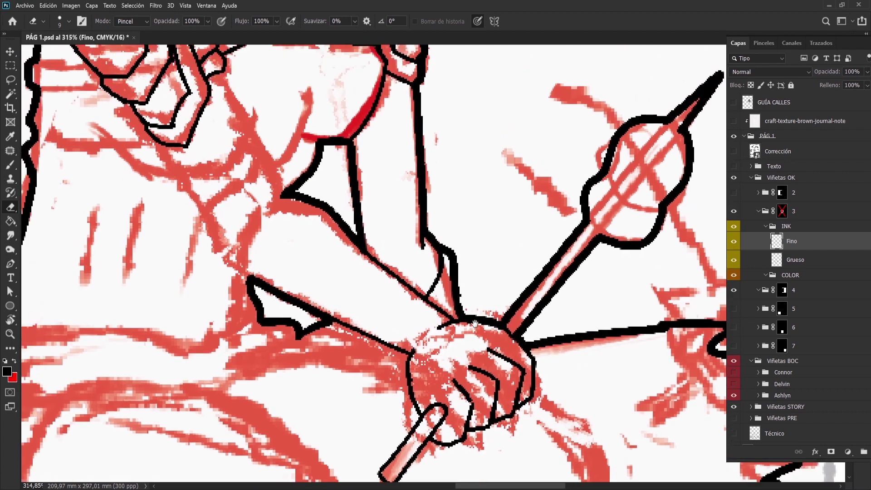
- Ink thin black lines along the girl's forearm down to the fist on the Fino layer
drag(513, 247, 626, 386)
drag(309, 154, 369, 265)
key(ctrl+z)
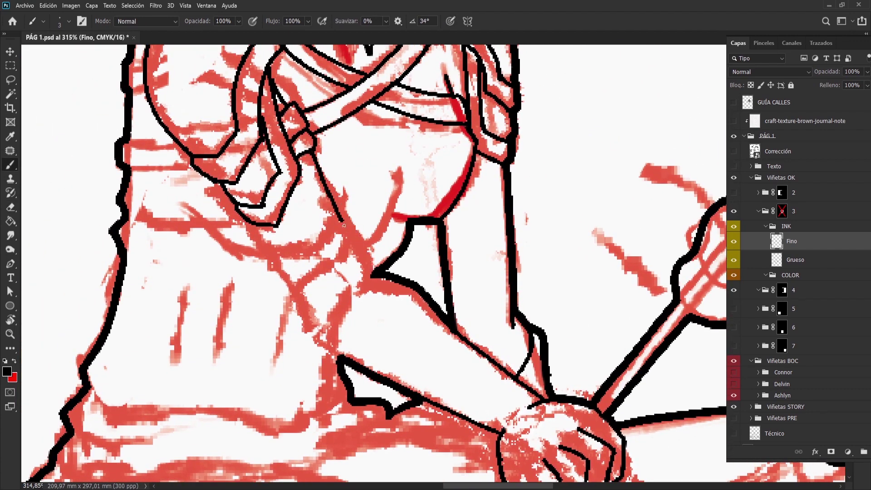
drag(313, 157, 372, 273)
drag(257, 225, 338, 356)
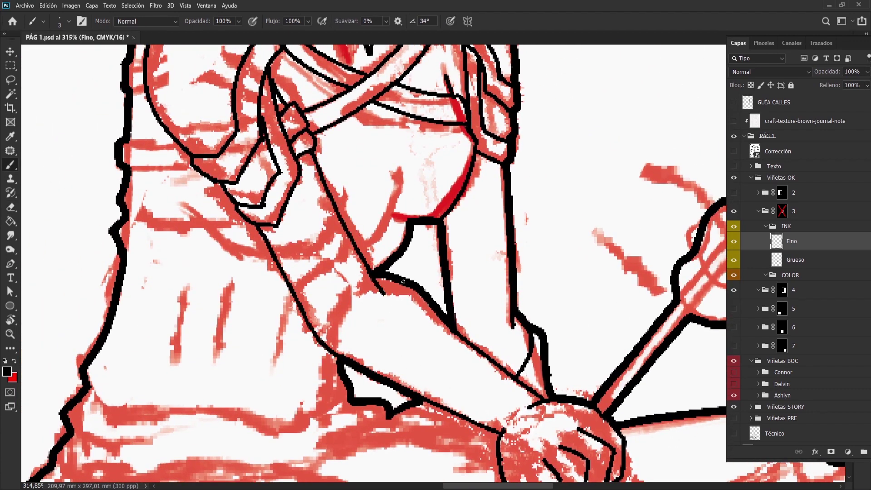
mouse_move(419, 201)
mouse_down()
mouse_move(450, 255)
mouse_move(403, 305)
mouse_up()
- Ink two thin belt lines across the girl's waist
key(l)
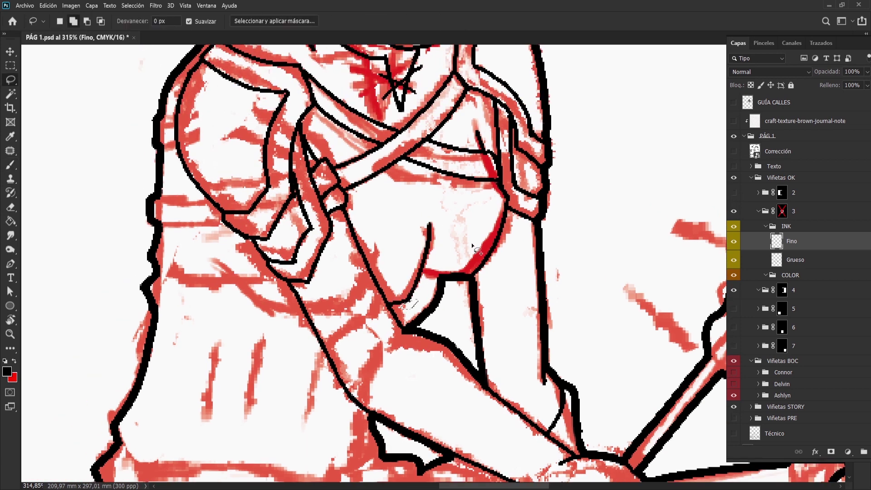
key(b)
scroll(442, 267, left, 5)
scroll(315, 155, up, 2)
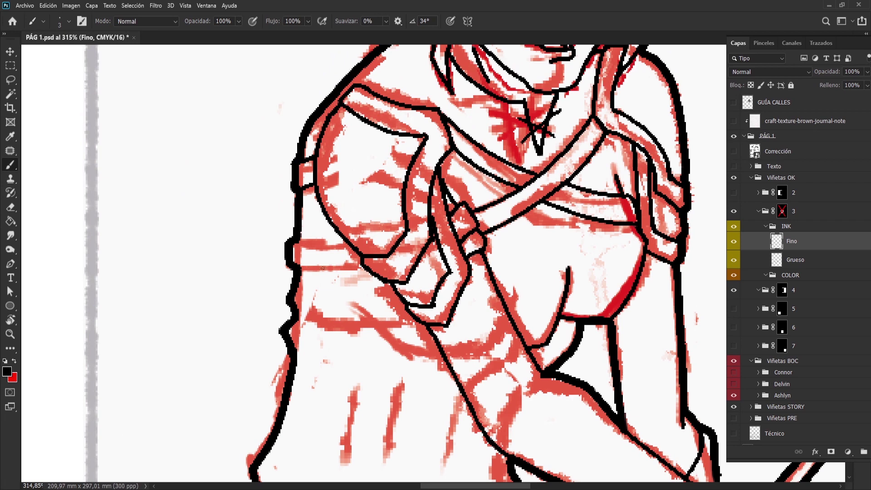
drag(299, 268, 362, 267)
drag(298, 241, 346, 240)
scroll(308, 164, right, 6)
scroll(307, 164, up, 1)
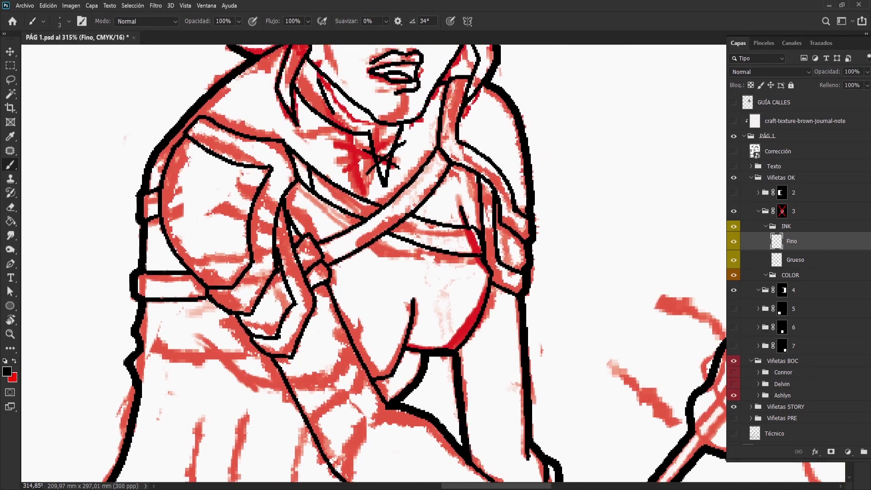
- Ink thin lines along the underside of the girl's forearm
scroll(400, 204, down, 5)
scroll(400, 204, left, 6)
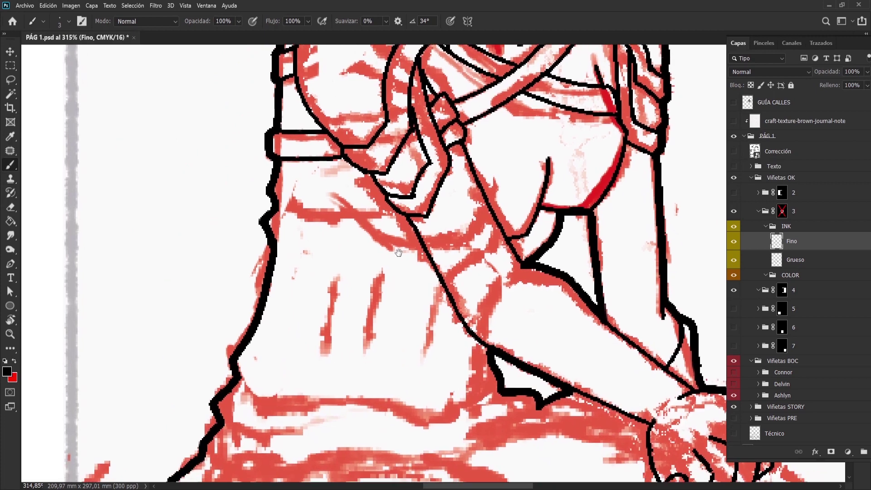
scroll(401, 203, left, 1)
drag(374, 183, 389, 201)
drag(326, 192, 385, 205)
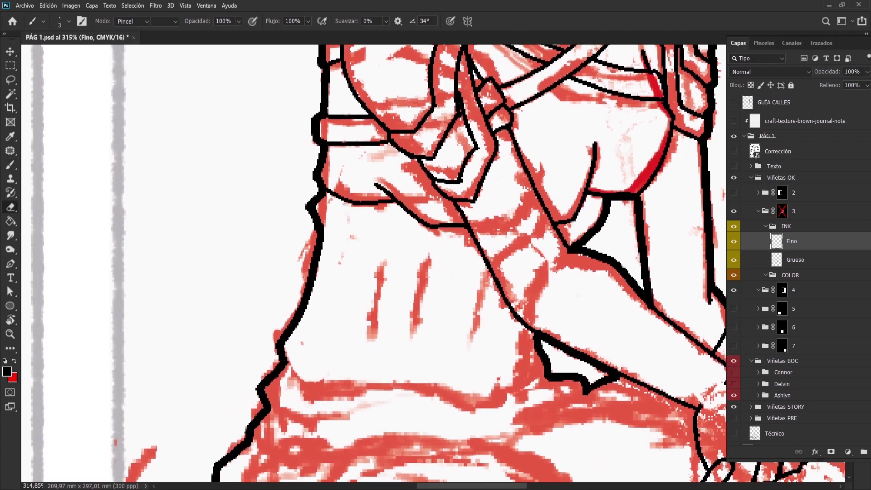
scroll(349, 294, down, 4)
scroll(349, 294, right, 3)
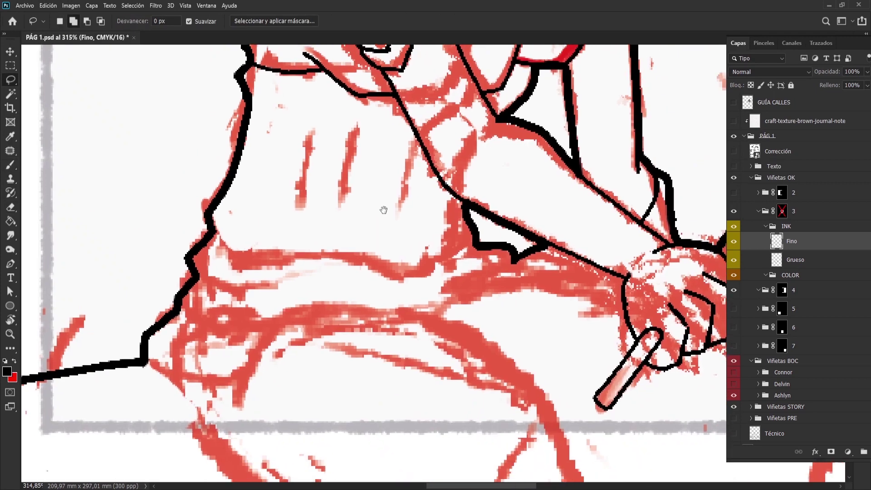
scroll(310, 298, left, 1)
- Ink the hip and thigh curve plus short lines above the hip and across the waist
drag(246, 241, 443, 251)
drag(236, 211, 272, 229)
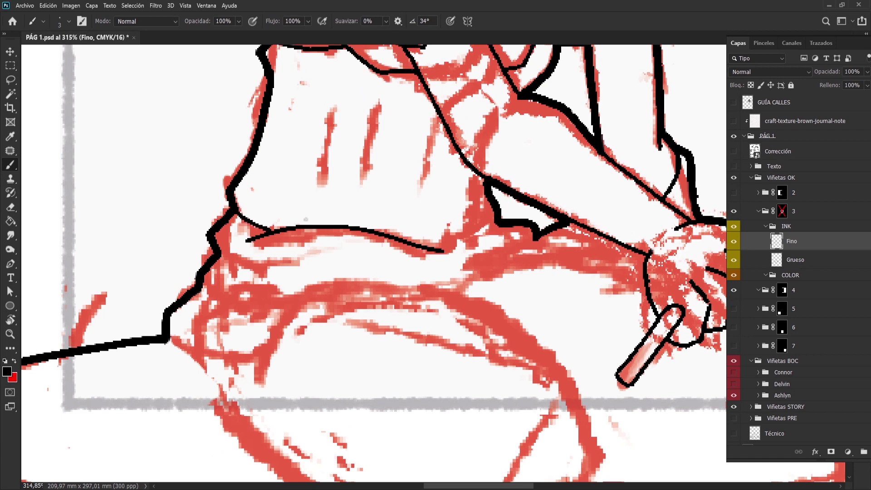
scroll(354, 235, down, 3)
scroll(355, 235, up, 3)
drag(221, 237, 289, 231)
scroll(348, 256, down, 2)
scroll(290, 263, up, 2)
scroll(245, 267, down, 2)
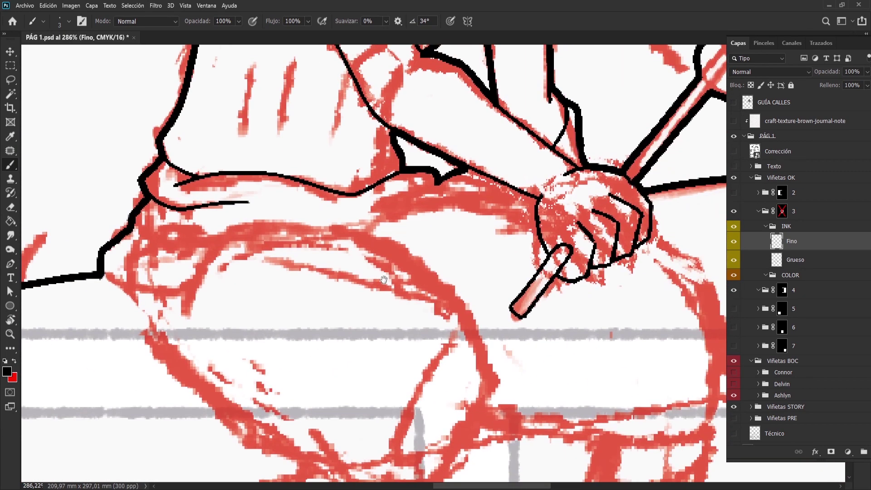
- Ink a thin line rising along the girl's lap
drag(195, 276, 392, 228)
scroll(318, 236, down, 2)
scroll(272, 213, left, 3)
scroll(238, 194, up, 1)
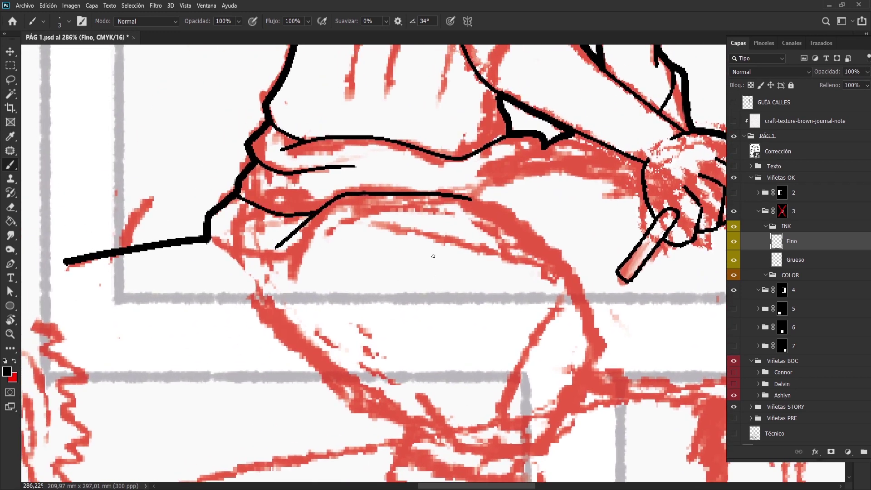
scroll(423, 332, down, 3)
scroll(423, 331, up, 2)
scroll(396, 310, up, 1)
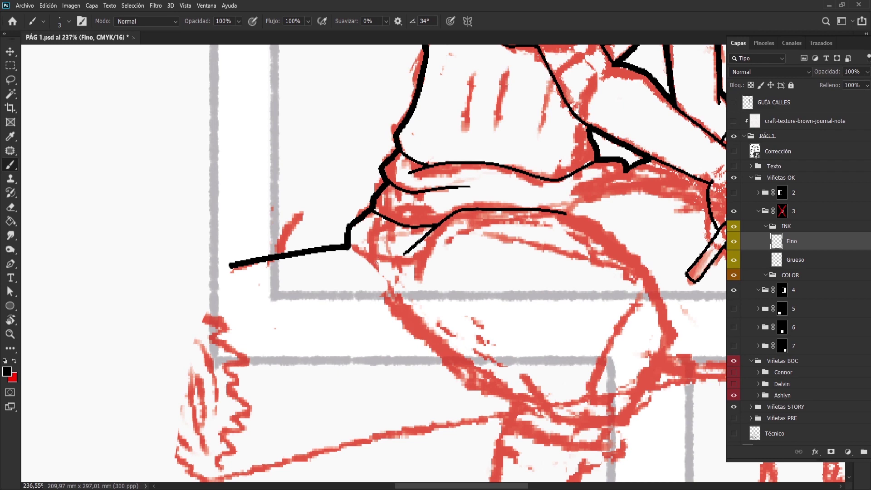
- Join the thick outline's end to the thin inner line with a connecting stroke
drag(350, 247, 383, 258)
scroll(471, 253, down, 2)
scroll(430, 286, up, 3)
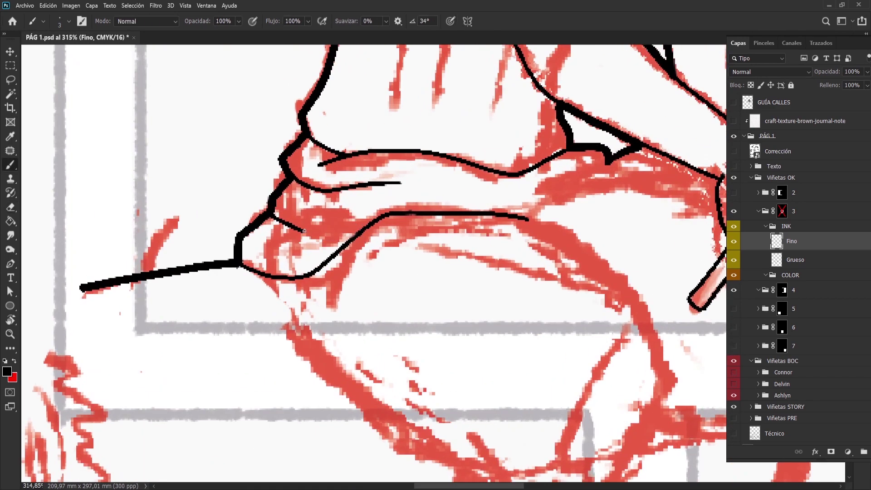
scroll(315, 230, down, 1)
drag(373, 266, 219, 177)
scroll(219, 177, down, 4)
scroll(353, 189, up, 1)
scroll(386, 246, up, 1)
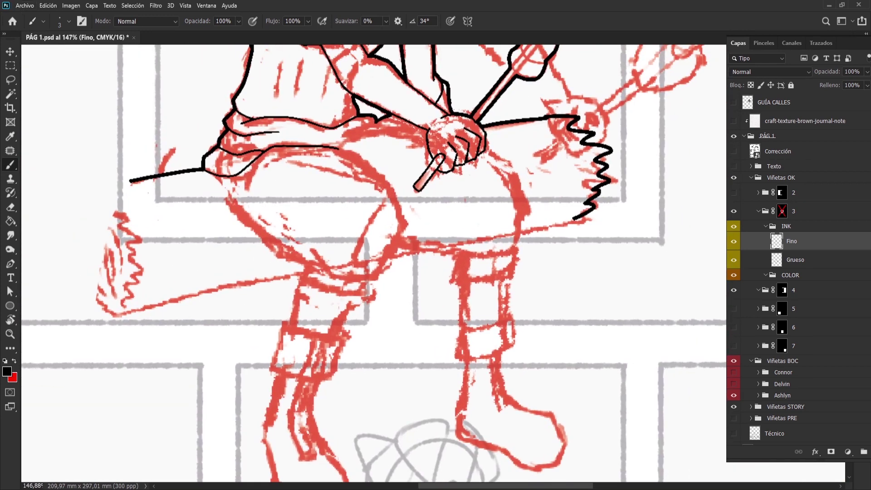
- Add short thin contour lines along the upper and lower thigh
drag(223, 178, 230, 197)
scroll(380, 202, up, 1)
drag(344, 155, 404, 209)
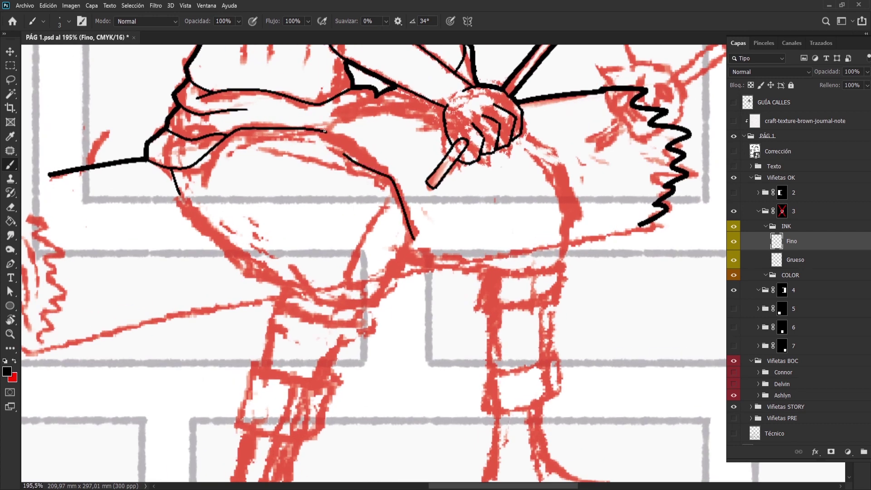
drag(325, 131, 368, 77)
mouse_move(333, 213)
mouse_down()
mouse_move(408, 247)
mouse_move(457, 183)
mouse_up()
- Trace the outline of the girl's left thigh in several thin strokes
scroll(444, 213, up, 1)
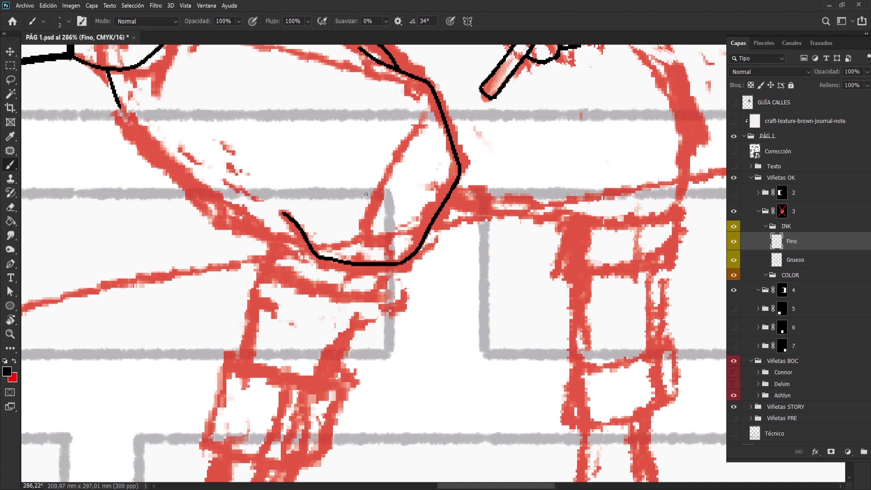
drag(389, 186, 486, 265)
drag(266, 221, 402, 322)
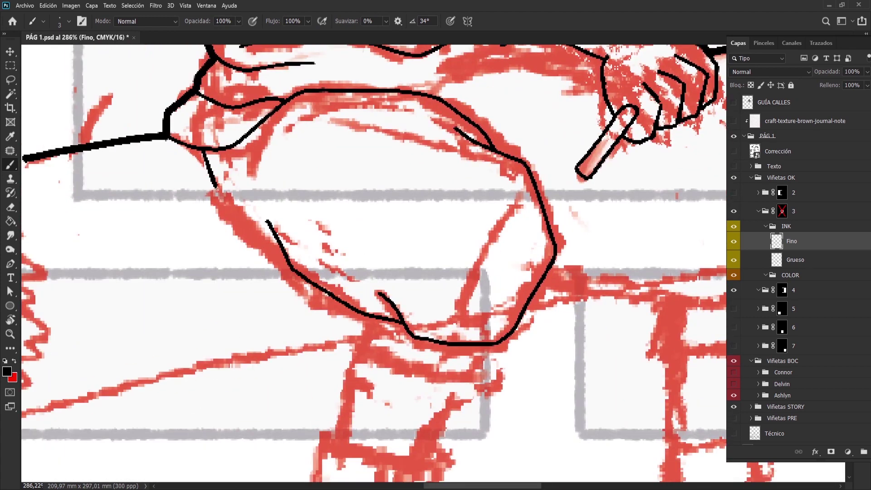
drag(211, 173, 279, 247)
scroll(279, 247, down, 1)
drag(589, 145, 345, 340)
scroll(341, 243, down, 5)
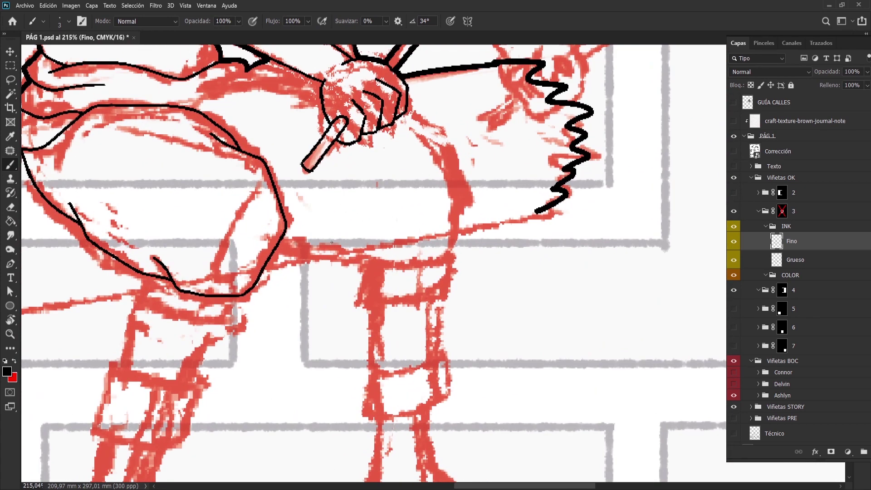
- Clean up the underside of the thigh to the knee and redraw the vertical leg stroke
key(e)
mouse_move(338, 245)
mouse_down()
mouse_move(466, 172)
mouse_move(445, 259)
mouse_up()
key(b)
drag(468, 181, 445, 261)
scroll(446, 262, up, 3)
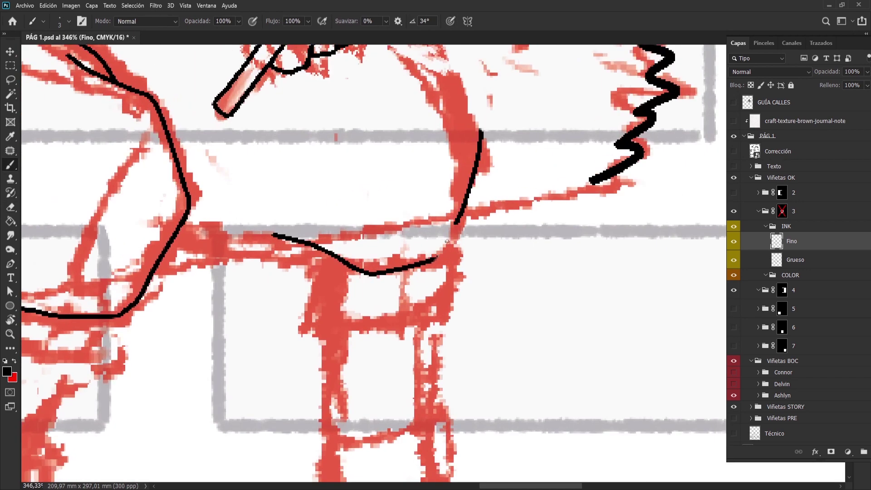
scroll(456, 224, up, 5)
- Ink a curved stroke down the right thigh, undoing unsatisfactory attempts
drag(384, 202, 452, 256)
key(ctrl+z)
mouse_move(379, 209)
mouse_down()
mouse_move(460, 292)
mouse_move(442, 241)
mouse_move(459, 293)
mouse_up()
key(ctrl+z)
- Ink the short contour line beside the hand holding the skewer
key(ctrl+z)
drag(363, 173, 413, 227)
key(ctrl+z)
scroll(420, 229, down, 4)
mouse_move(358, 179)
mouse_down()
mouse_move(420, 229)
mouse_move(470, 235)
mouse_up()
scroll(373, 263, left, 3)
scroll(405, 291, up, 2)
scroll(470, 236, up, 1)
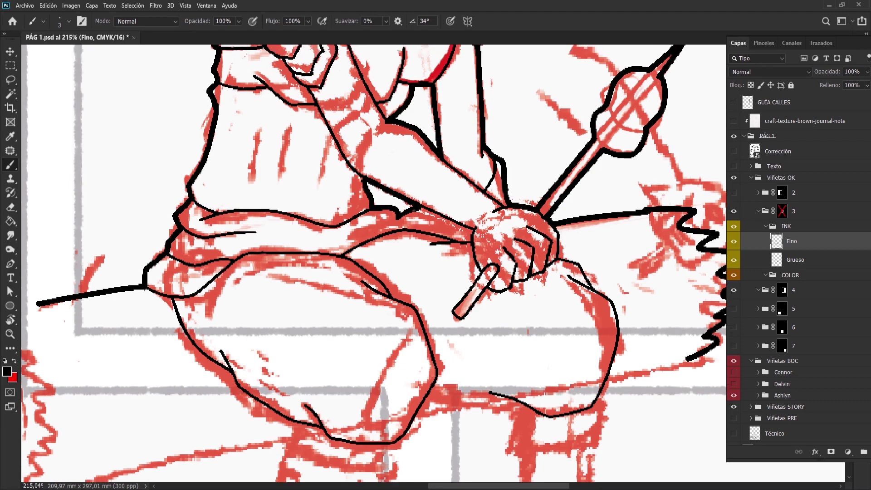
scroll(411, 216, up, 1)
scroll(439, 316, down, 5)
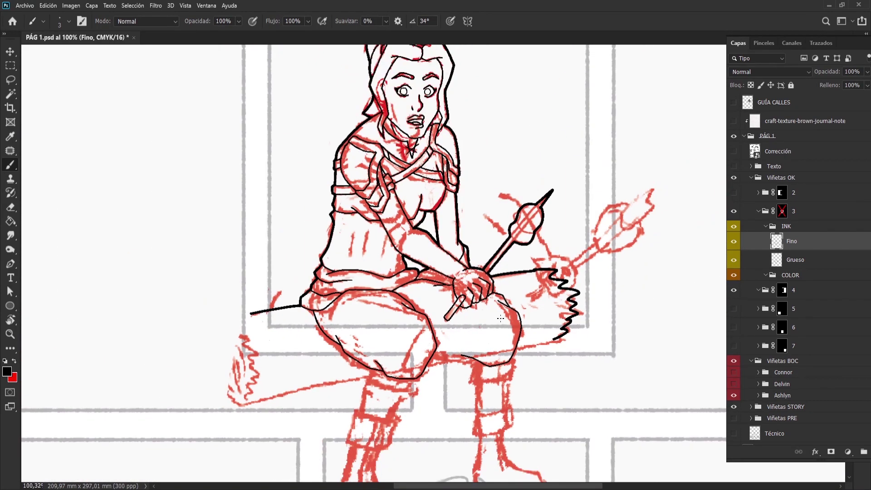
- Brush a thicker tapered Grueso-layer stroke linking the forearm's lower contour to the fist
scroll(474, 261, up, 2)
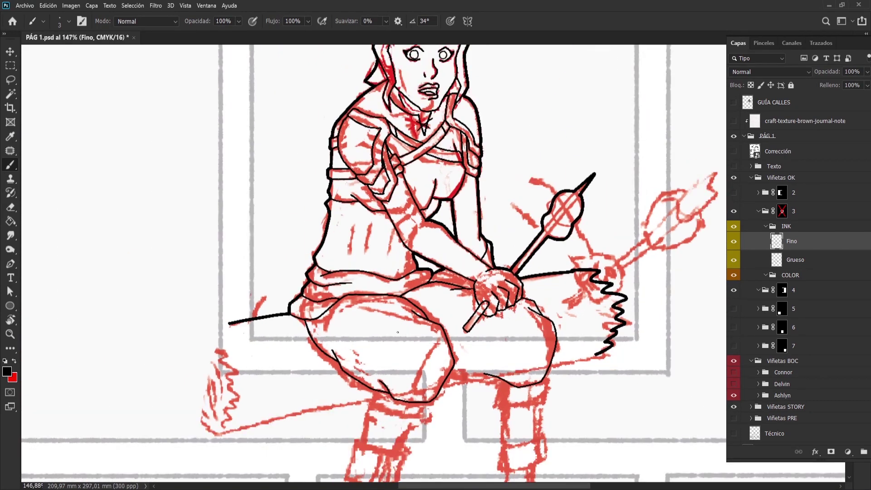
scroll(474, 261, up, 2)
key(alt+bracketleft)
key(l)
key(ctrl+d)
key(alt+bracketright)
key(b)
drag(538, 256, 424, 229)
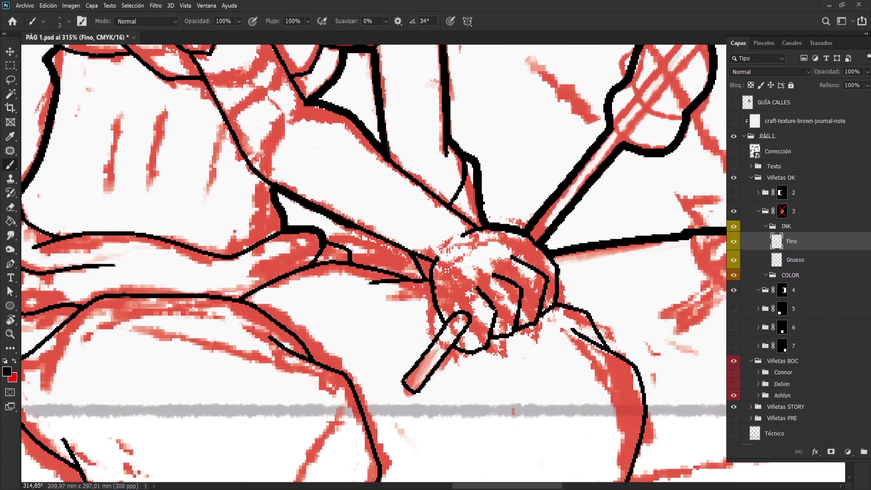
key(alt+bracketleft)
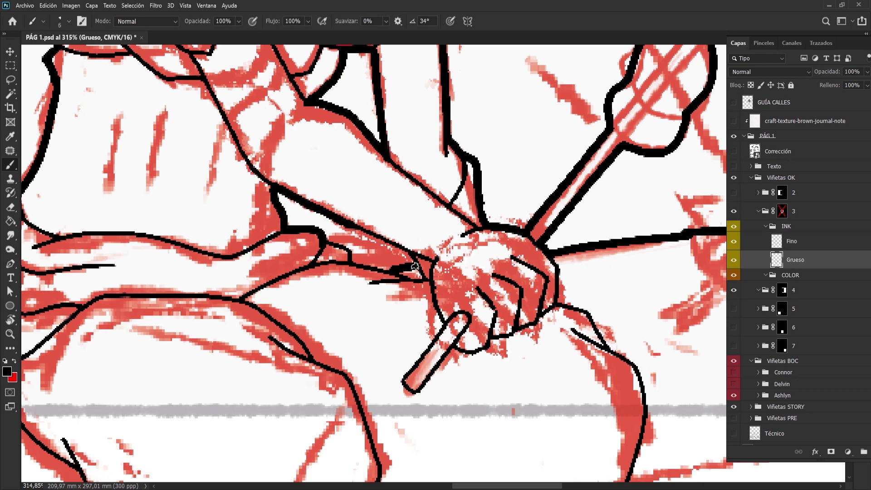
drag(339, 317, 458, 291)
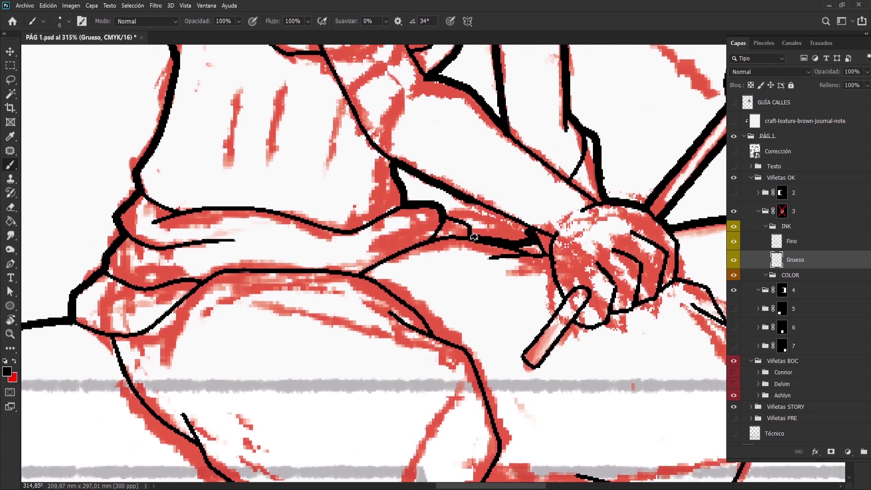
scroll(399, 298, down, 3)
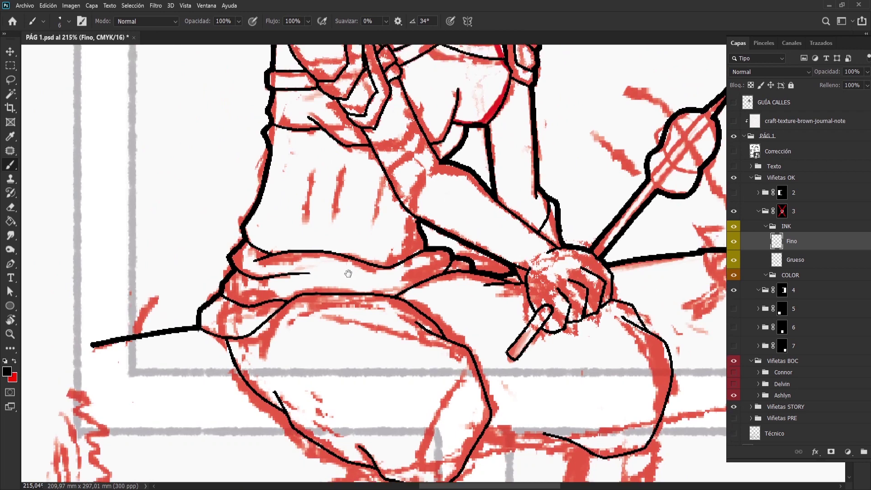
- Save the page and ink a vertical fold line on the girl's pleated bodice
key(ctrl+s)
scroll(317, 161, up, 2)
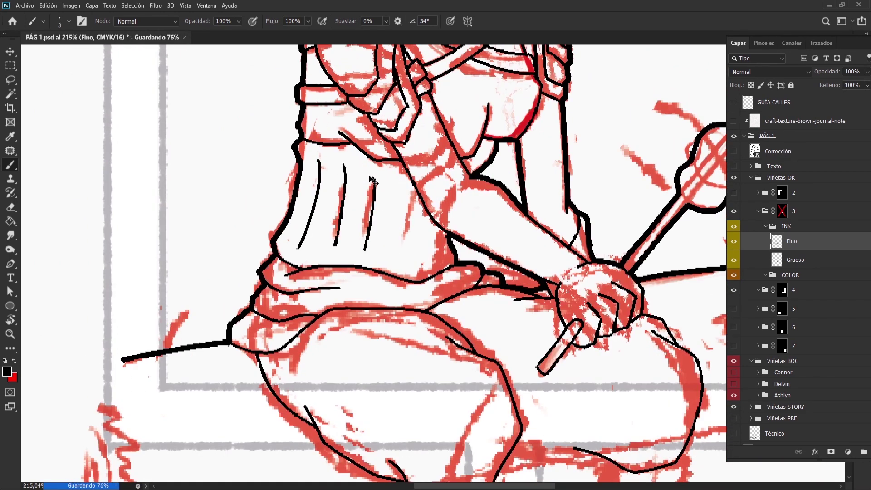
drag(364, 167, 346, 249)
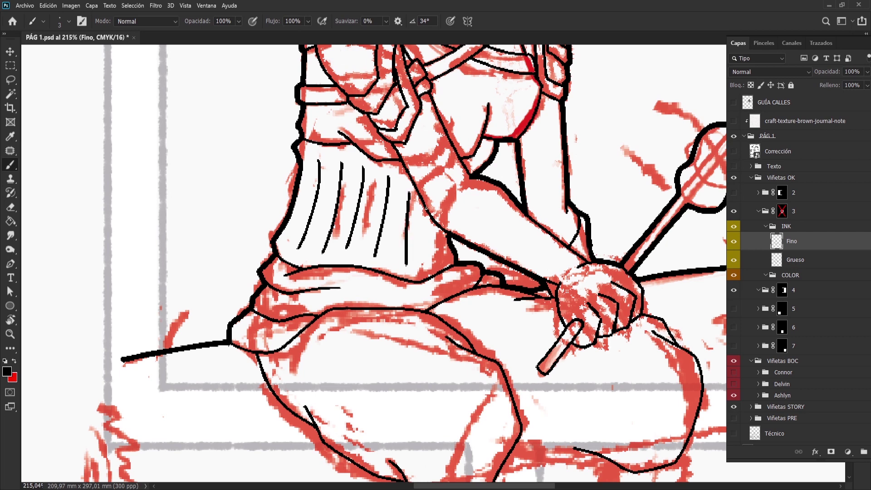
scroll(427, 299, down, 2)
scroll(354, 162, up, 2)
- Erase the lower ends of two bodice fold lines
key(e)
key(b)
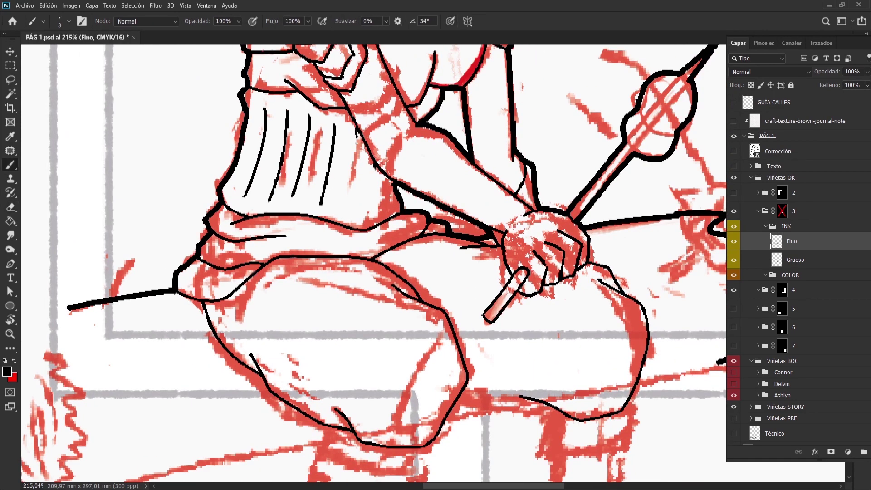
key(e)
mouse_move(334, 204)
mouse_down()
mouse_move(333, 154)
mouse_move(309, 131)
mouse_up()
key(b)
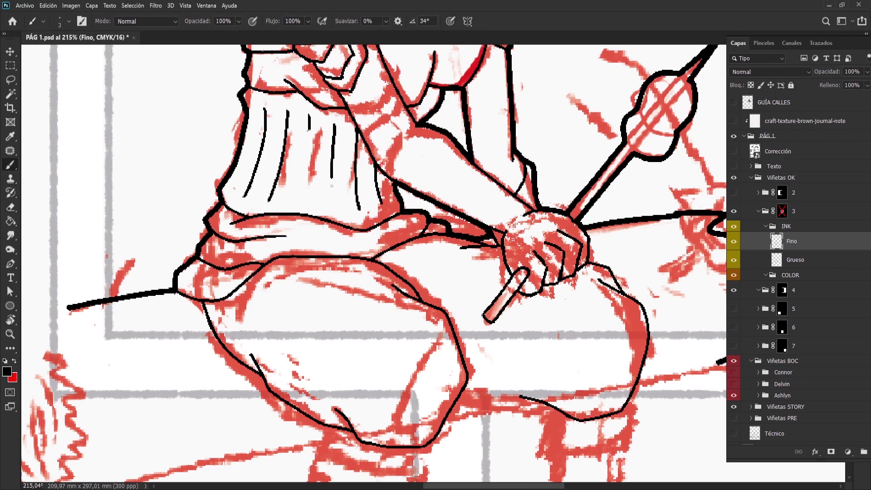
scroll(369, 218, up, 2)
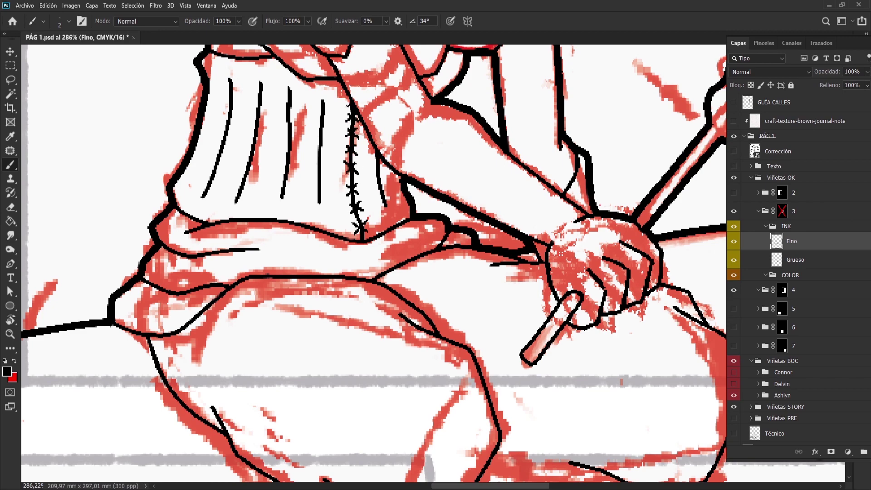
scroll(502, 208, down, 3)
scroll(502, 208, down, 3)
- Select group 3 itself, rather than its mask, in the Layers panel
scroll(503, 208, up, 1)
scroll(503, 208, up, 1)
click(782, 211)
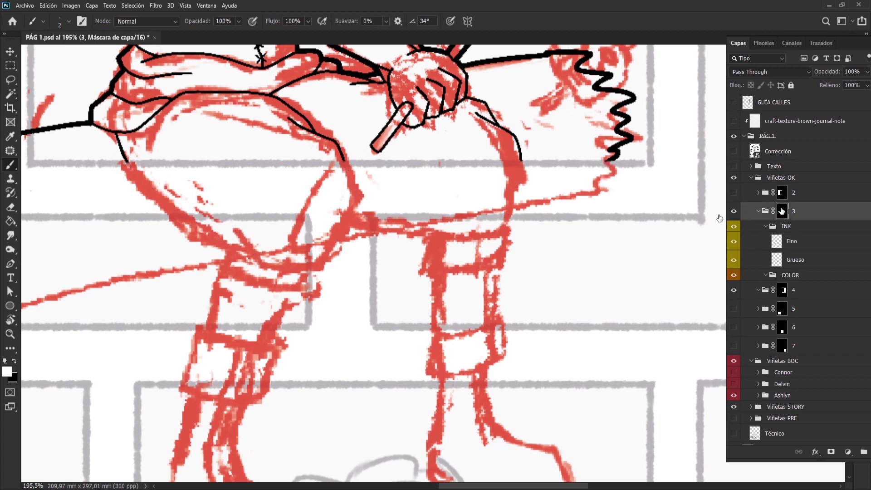
click(788, 218)
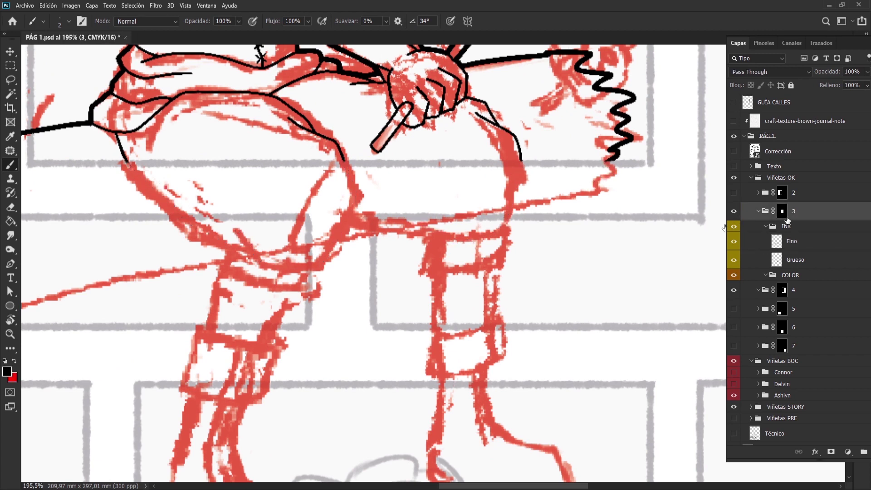
scroll(401, 207, down, 2)
scroll(401, 207, down, 2)
scroll(696, 208, up, 1)
scroll(696, 207, up, 1)
- Make the Fino ink layer active and hide the red Viñetas BOC sketch
click(792, 241)
scroll(448, 193, up, 1)
scroll(448, 193, up, 2)
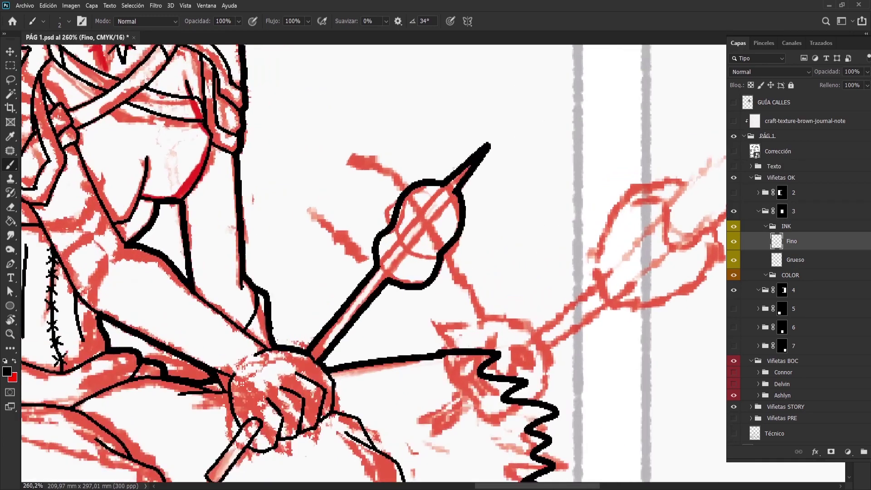
scroll(448, 193, up, 2)
scroll(446, 249, down, 2)
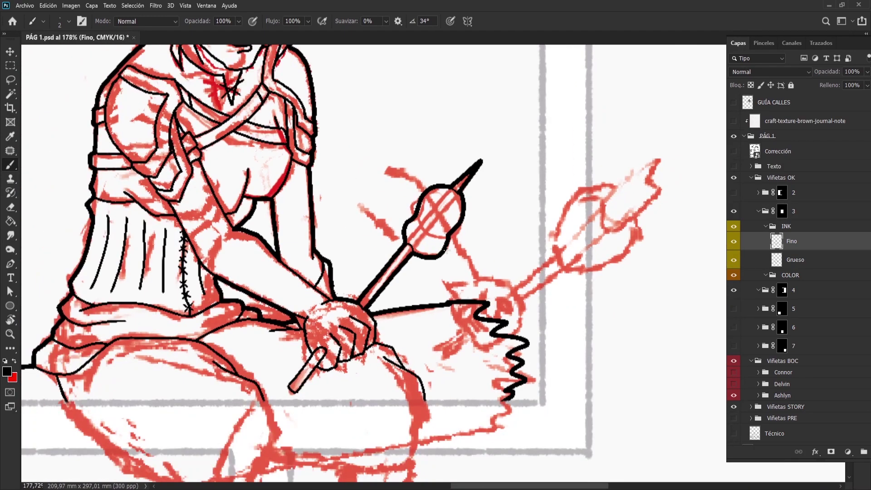
scroll(446, 249, down, 1)
scroll(343, 245, up, 2)
scroll(343, 245, up, 1)
scroll(343, 245, up, 1)
scroll(344, 246, up, 1)
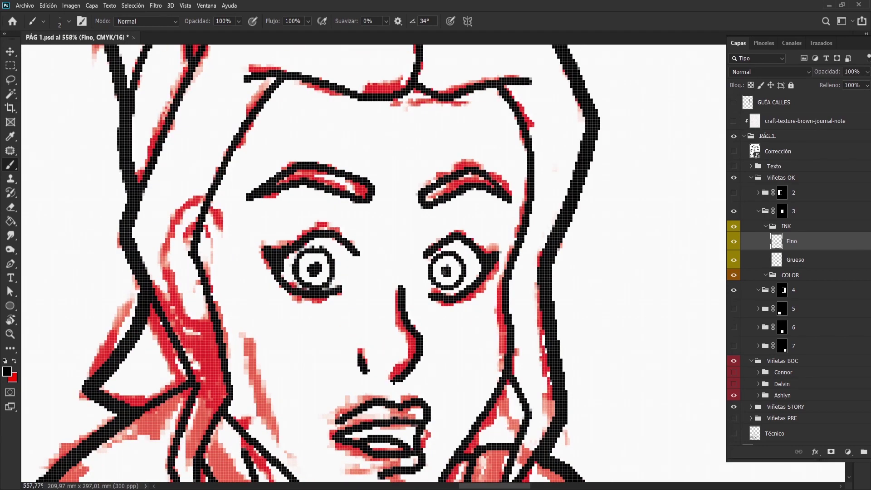
scroll(447, 271, down, 2)
scroll(446, 271, down, 2)
click(734, 360)
scroll(356, 170, up, 2)
scroll(357, 171, up, 3)
- Nudge the lasso-selected mouth right into place, then deselect it
key(l)
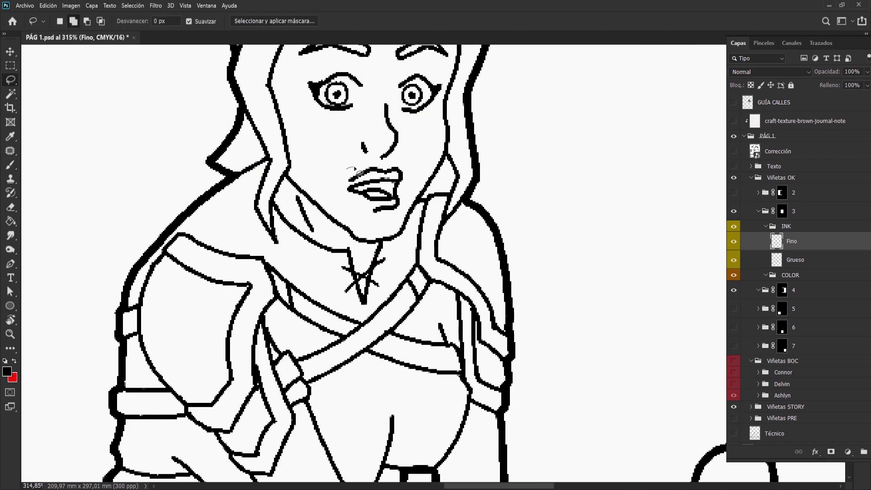
key(v)
key(Right)
scroll(272, 250, down, 5)
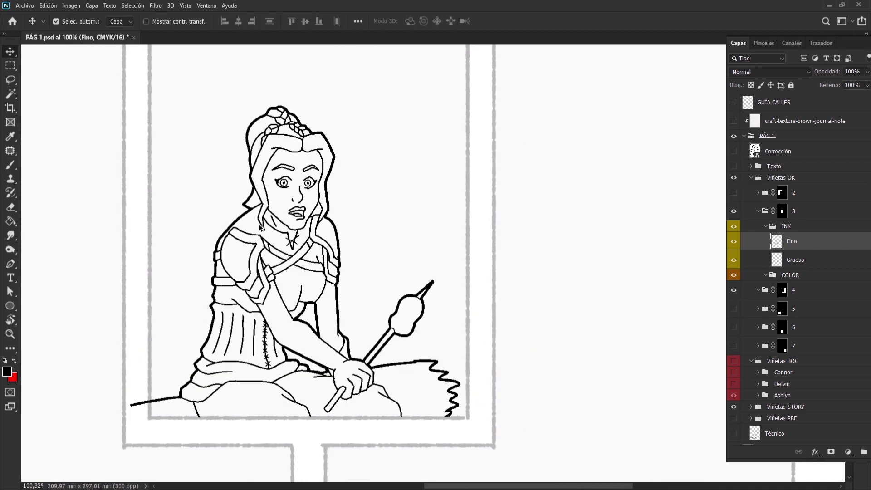
scroll(359, 258, down, 1)
scroll(355, 204, up, 3)
scroll(354, 199, up, 1)
scroll(354, 200, up, 1)
scroll(356, 221, up, 1)
key(l)
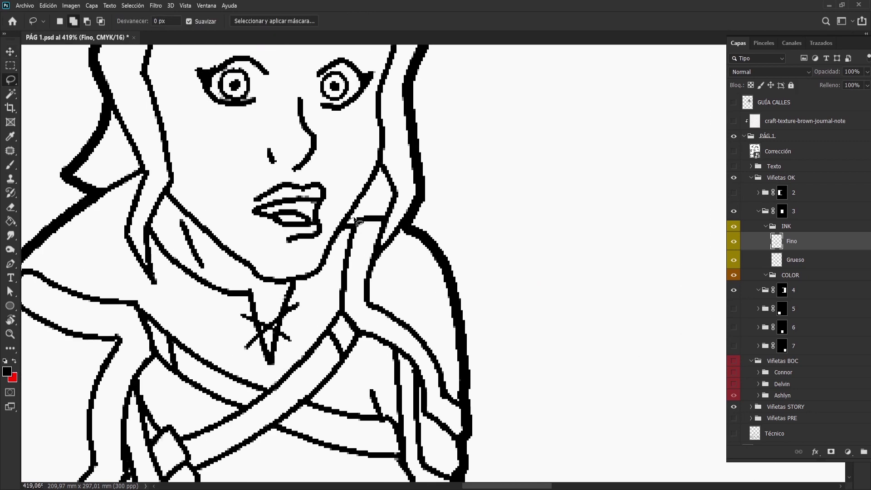
key(ctrl+d)
- Take the Brush and step from the Grueso ink layer back to Fino
key(b)
key(alt+bracketleft)
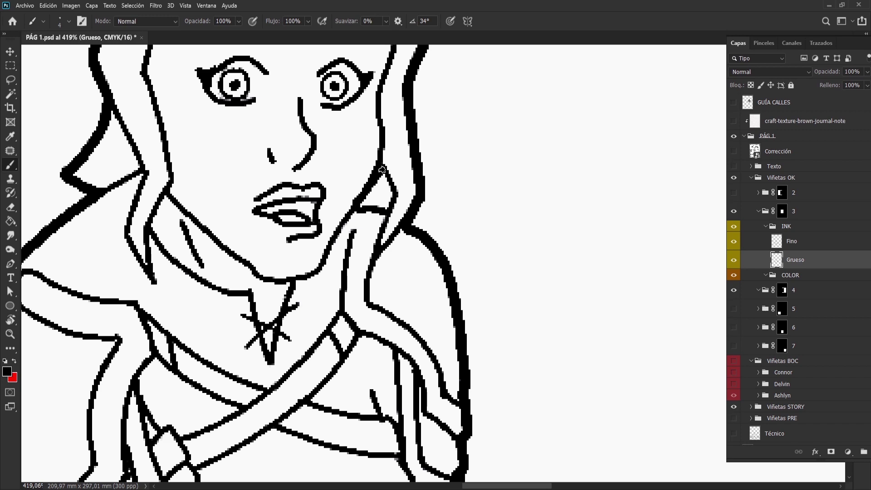
key(alt+bracketright)
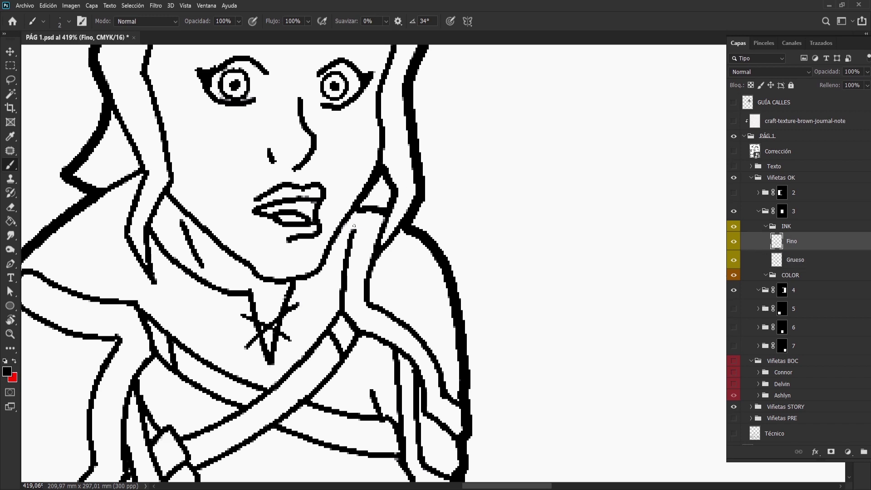
scroll(429, 322, down, 2)
scroll(429, 321, down, 1)
scroll(498, 253, down, 2)
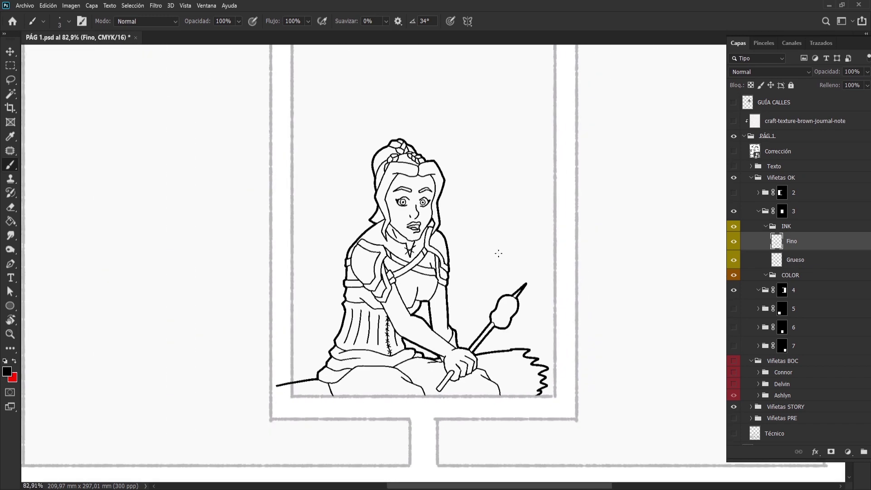
scroll(429, 321, down, 1)
key(l)
scroll(260, 419, down, 1)
scroll(260, 419, up, 2)
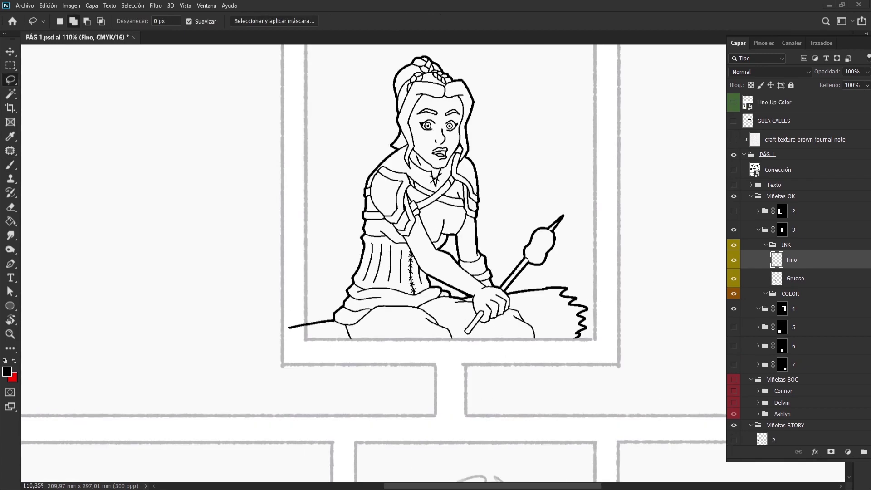
scroll(260, 419, up, 3)
scroll(400, 283, up, 1)
- Ink two short strokes near the dress hem, then zoom out
key(b)
drag(326, 301, 362, 298)
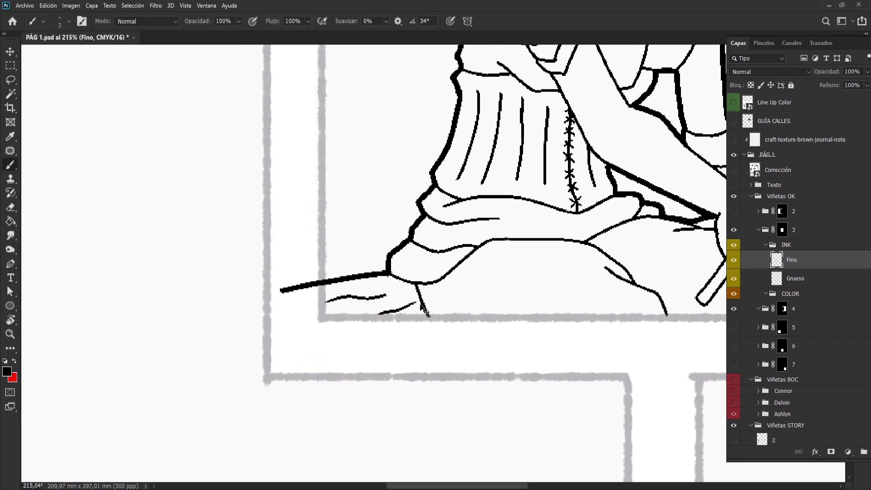
scroll(373, 263, right, 5)
drag(419, 286, 460, 287)
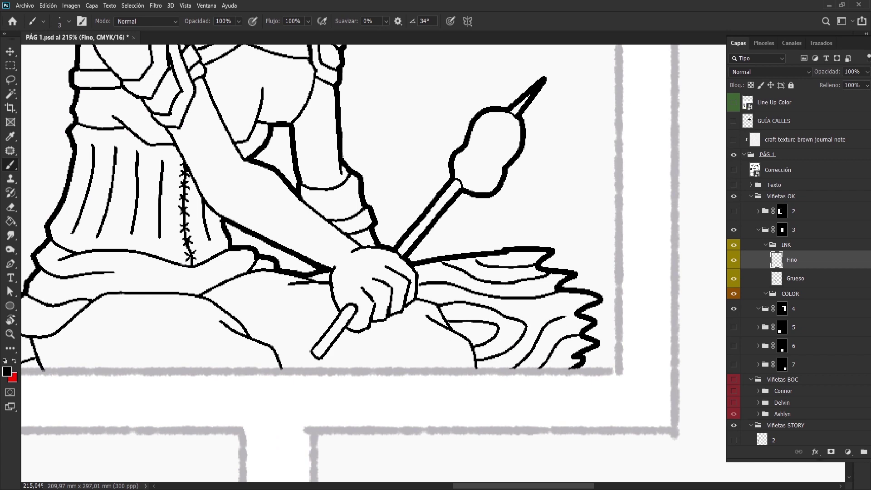
scroll(514, 356, down, 2)
scroll(514, 356, down, 2)
scroll(514, 356, down, 2)
scroll(514, 356, down, 1)
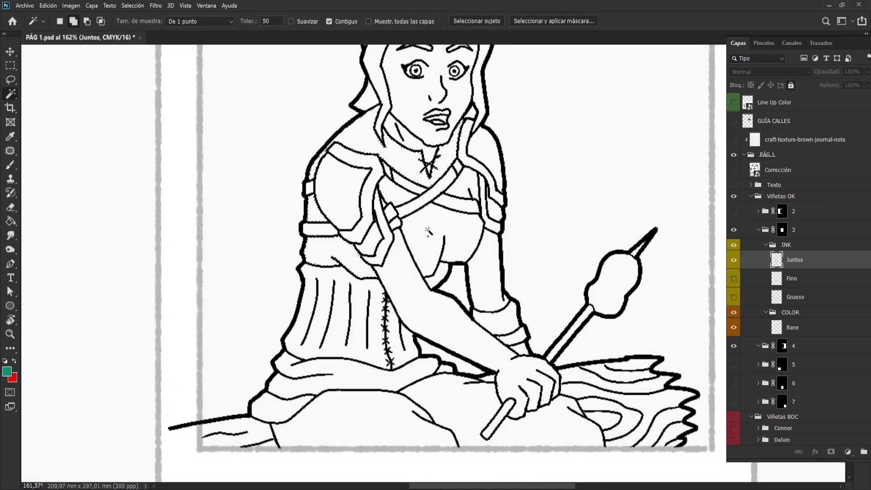
- Reselect the line art and bucket-fill the tunic areas green on Base
scroll(428, 232, down, 1)
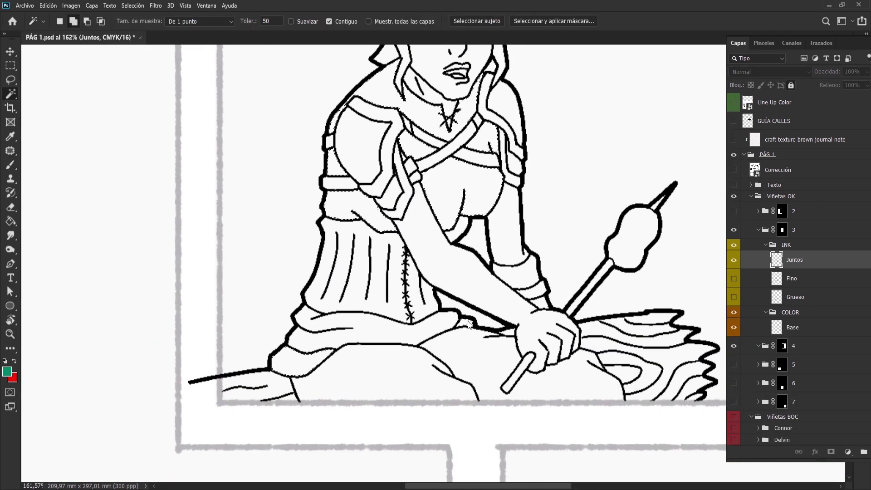
key(ctrl+d)
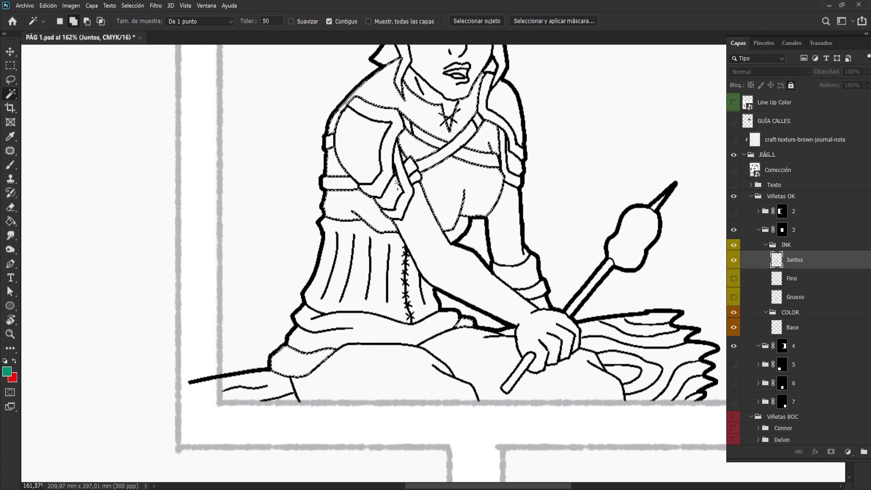
scroll(462, 226, up, 5)
key(l)
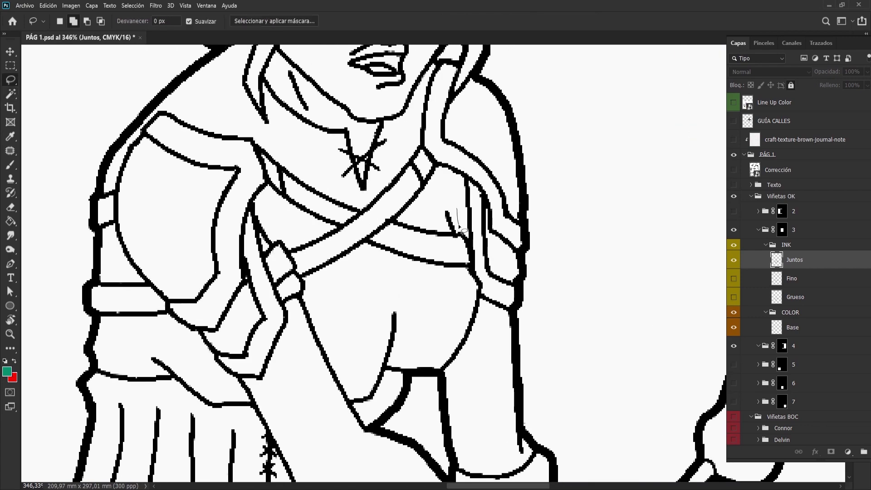
key(ctrl+shift+d)
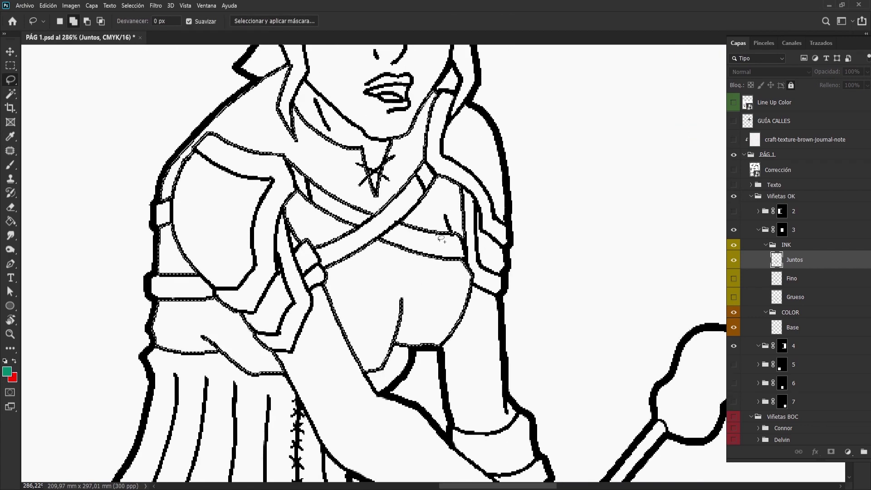
scroll(391, 282, down, 2)
key(g)
click(388, 278)
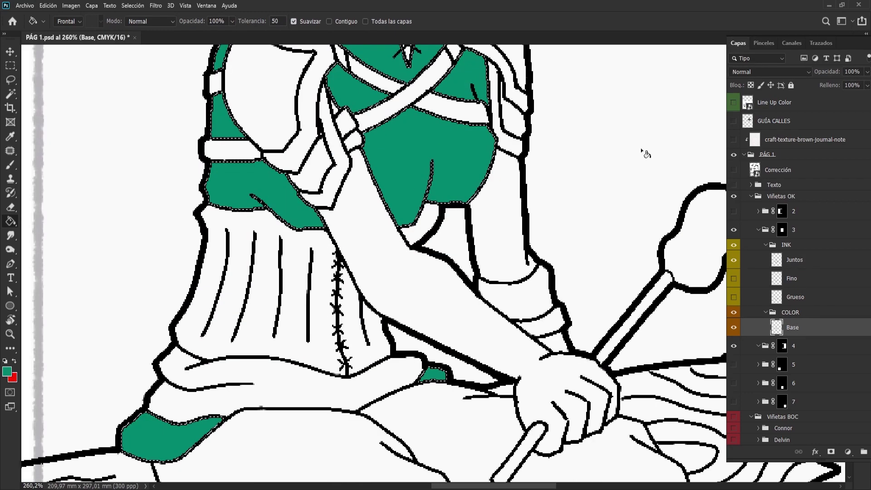
- Sample orange from the colour swatches as the next fill colour
key(i)
scroll(305, 289, down, 10)
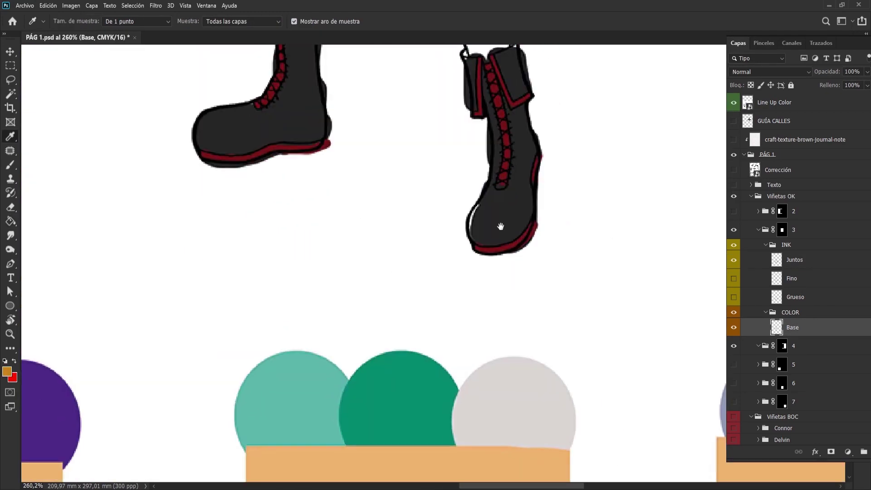
click(304, 289)
scroll(304, 289, up, 10)
scroll(377, 244, down, 2)
drag(378, 198, 377, 243)
scroll(377, 243, up, 3)
- Magic Wand the ink lines on the Juntos layer and start expanding the selection
key(w)
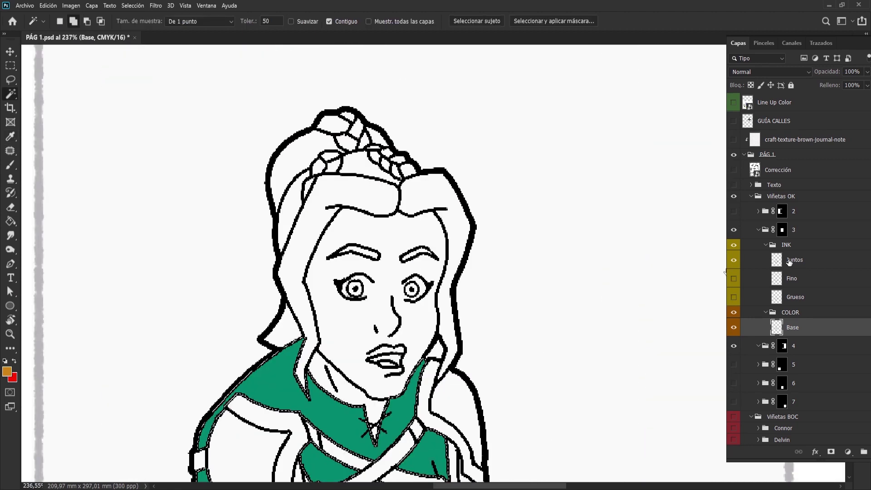
click(794, 259)
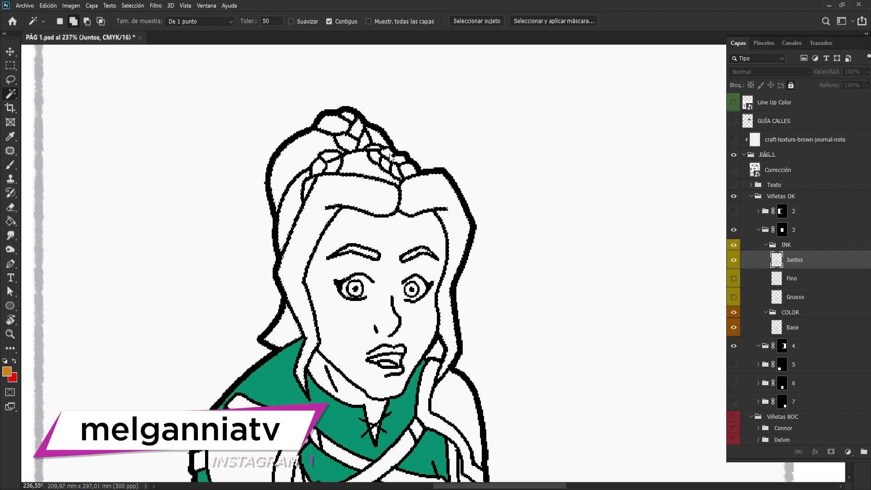
click(404, 169)
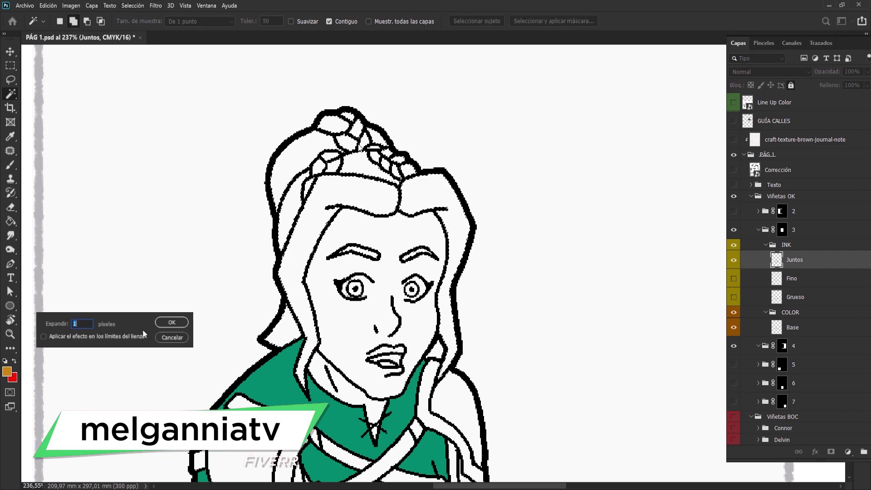
- Lasso the hair and fill it orange on the Base layer
key(l)
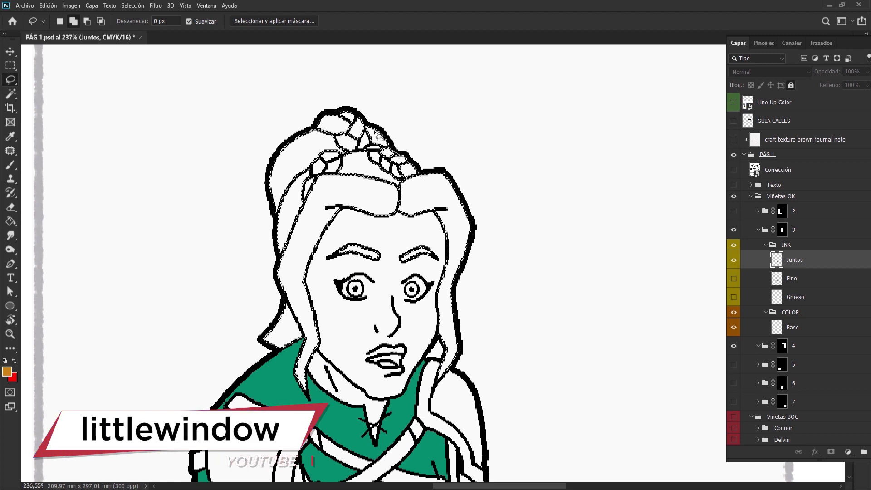
drag(312, 225, 399, 156)
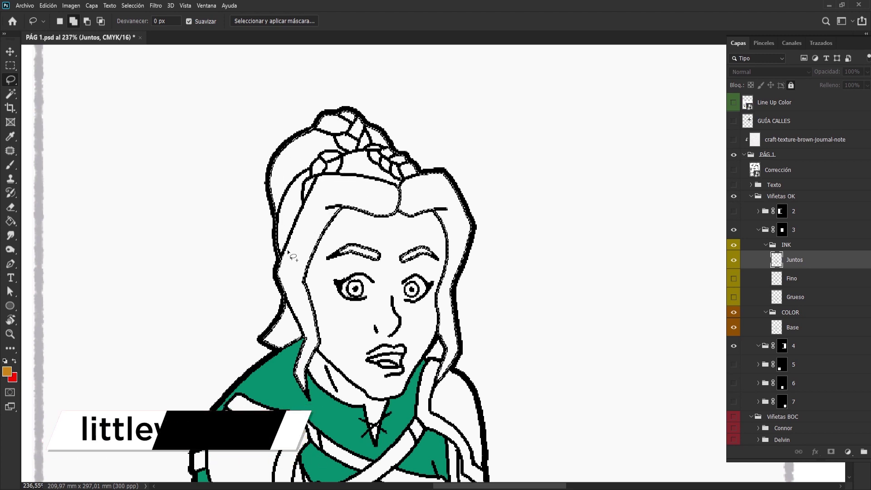
click(798, 323)
key(alt+BackSpace)
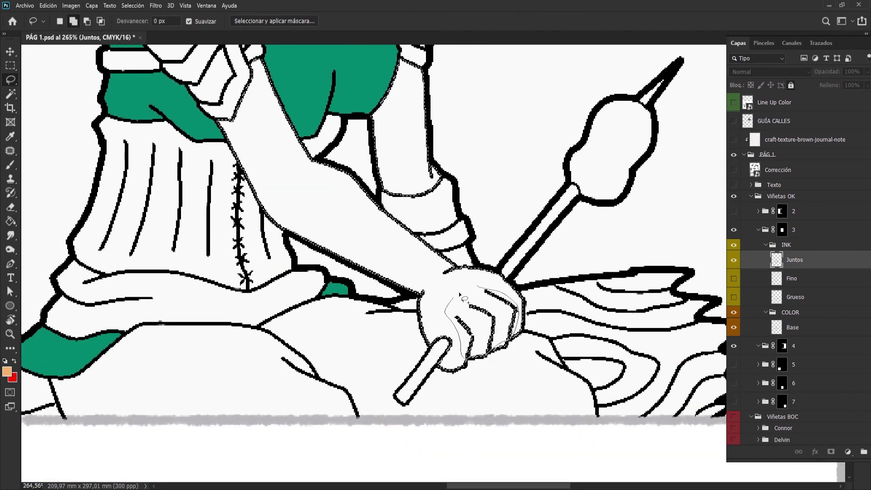
- Lasso the face, neck and arm skin areas, subtracting both eyes from the selection
drag(499, 356, 477, 308)
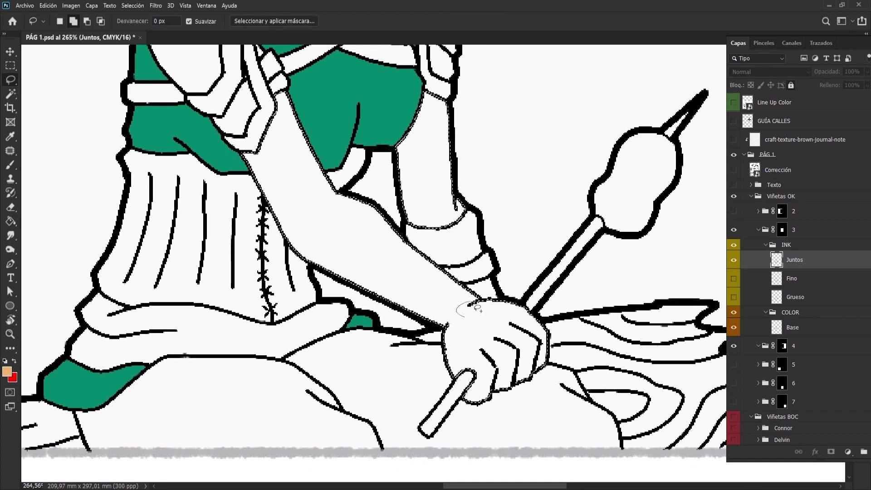
scroll(484, 317, up, 3)
scroll(467, 315, up, 2)
scroll(444, 313, up, 4)
scroll(421, 309, up, 3)
scroll(421, 309, up, 3)
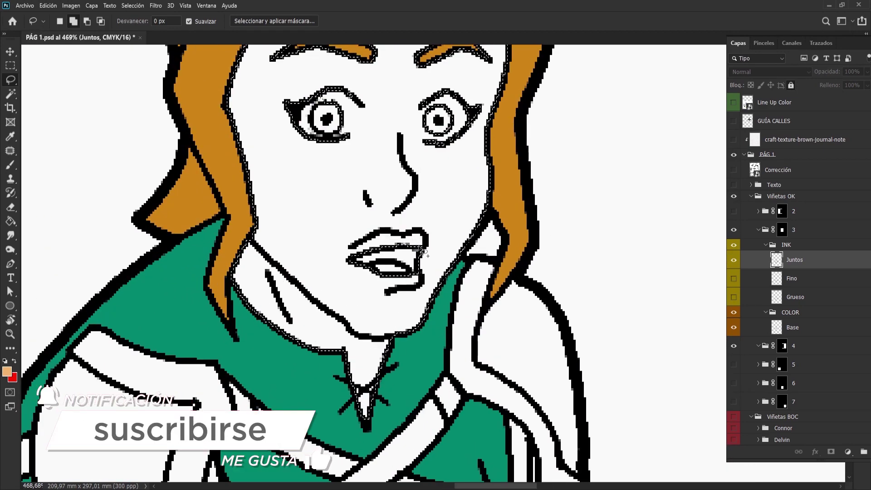
scroll(443, 271, up, 5)
drag(444, 271, 399, 282)
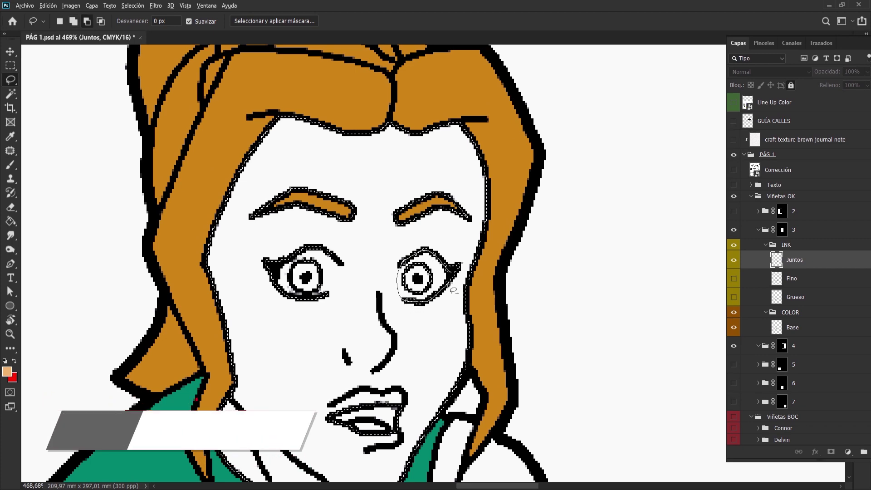
drag(332, 258, 302, 302)
drag(326, 255, 325, 254)
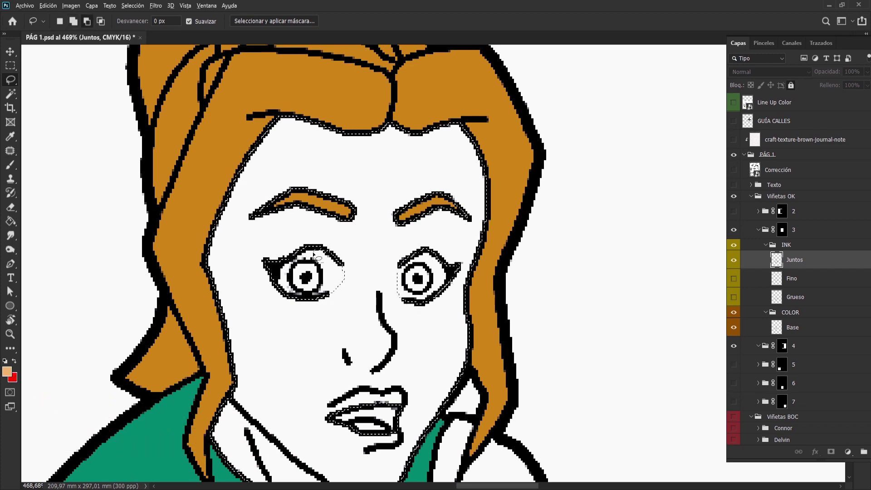
scroll(409, 272, down, 4)
key(g)
scroll(492, 244, down, 3)
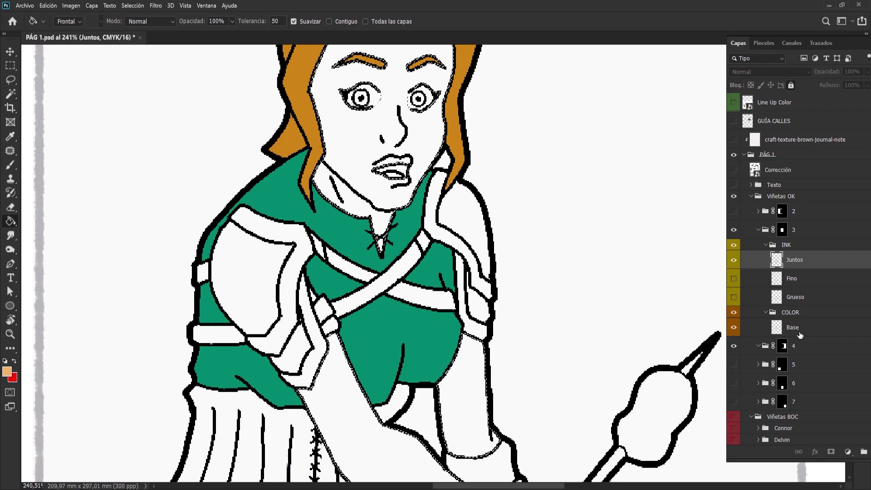
- Fill the face, neck and arms peach on Base and show the Line Up Color reference
click(792, 327)
click(417, 135)
drag(467, 275, 451, 295)
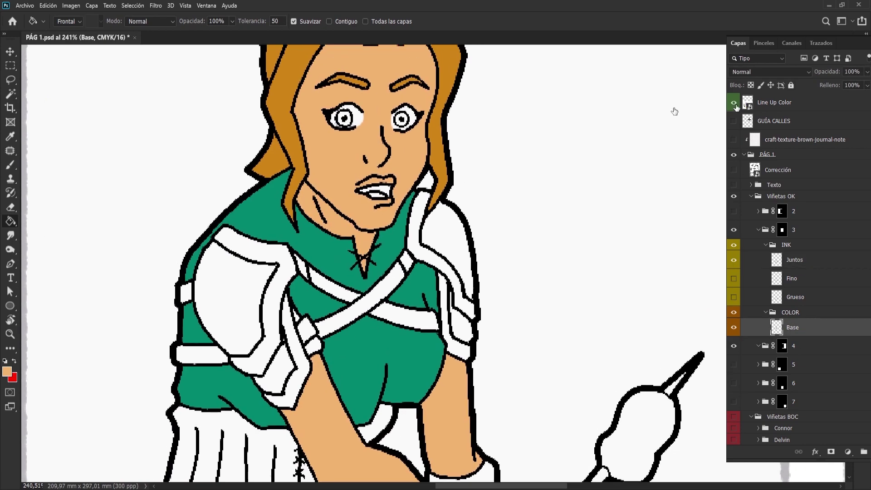
click(734, 103)
scroll(473, 124, down, 10)
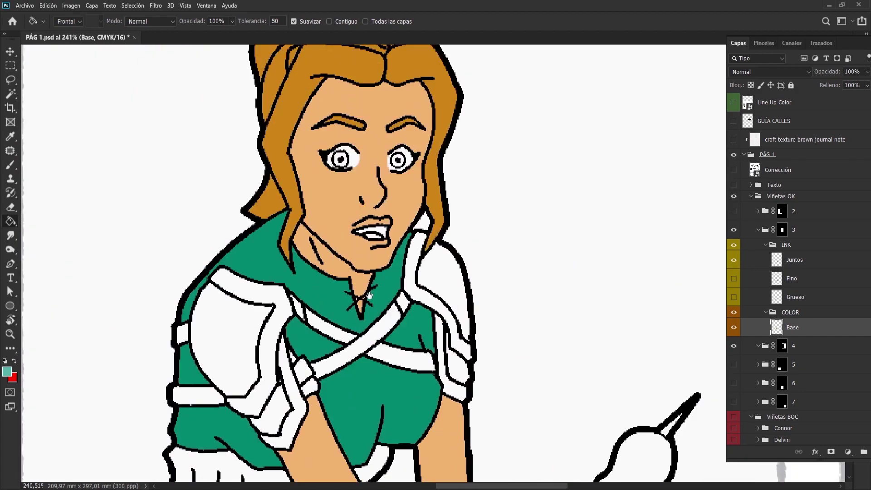
scroll(329, 116, up, 5)
- Lasso the iris areas and fill both irises teal
key(l)
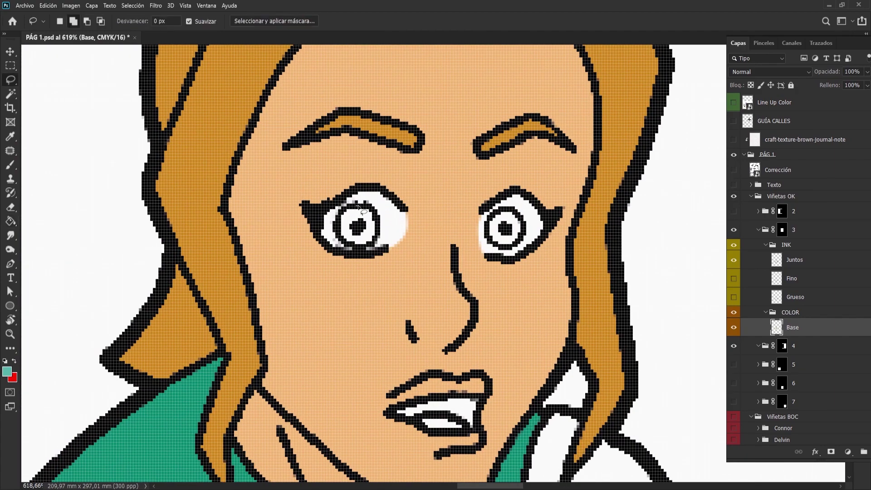
drag(526, 245, 522, 242)
key(g)
click(369, 213)
key(l)
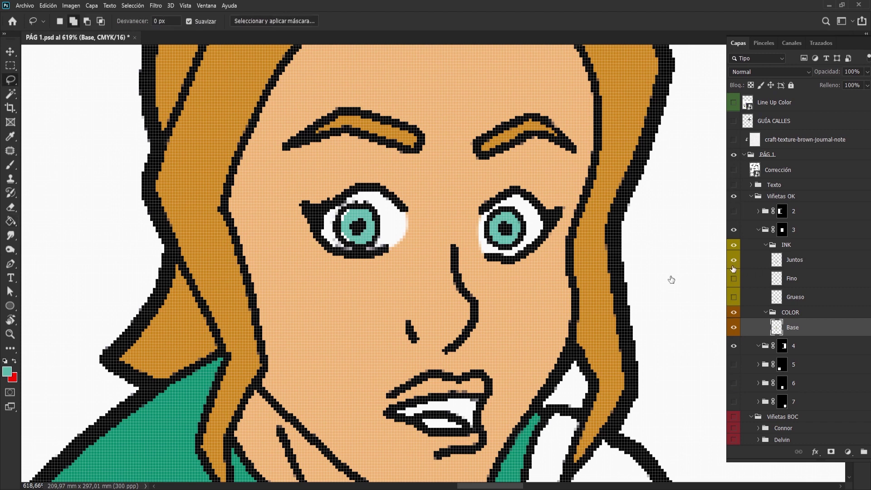
- Swap Juntos for the Fino ink layer, lasso both eye whites and fill them white
click(734, 260)
click(734, 278)
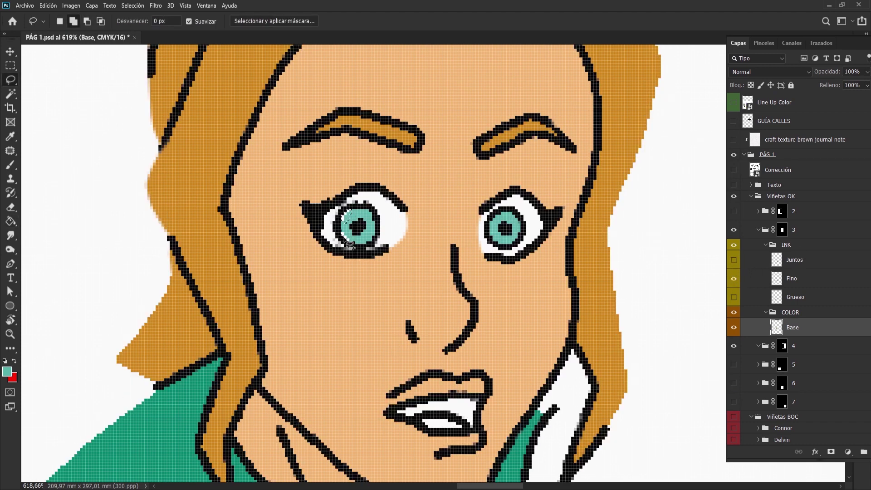
click(748, 279)
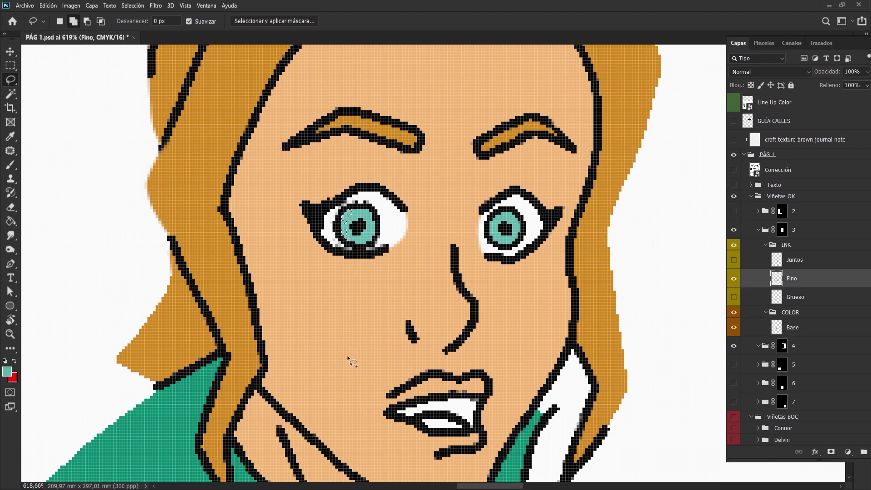
drag(318, 279, 323, 180)
drag(480, 178, 477, 182)
key(g)
click(7, 372)
click(42, 327)
click(249, 322)
- Return to the Base layer, clear the eye selection and pan away from the face
click(809, 263)
click(793, 327)
key(ctrl+d)
drag(517, 316, 464, 281)
scroll(464, 281, down, 5)
scroll(403, 343, up, 3)
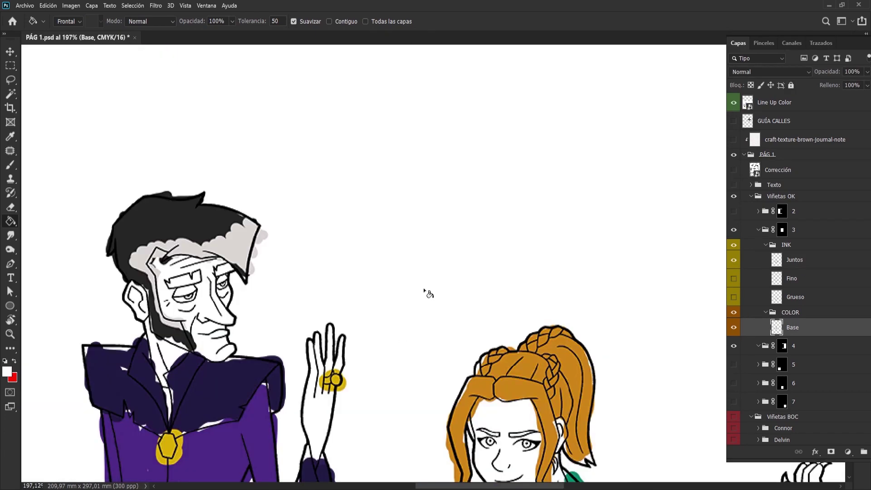
- Sample the dark red paint colour from another character on the page
scroll(431, 352, down, 5)
scroll(256, 349, right, 5)
drag(256, 349, 299, 330)
key(i)
click(585, 213)
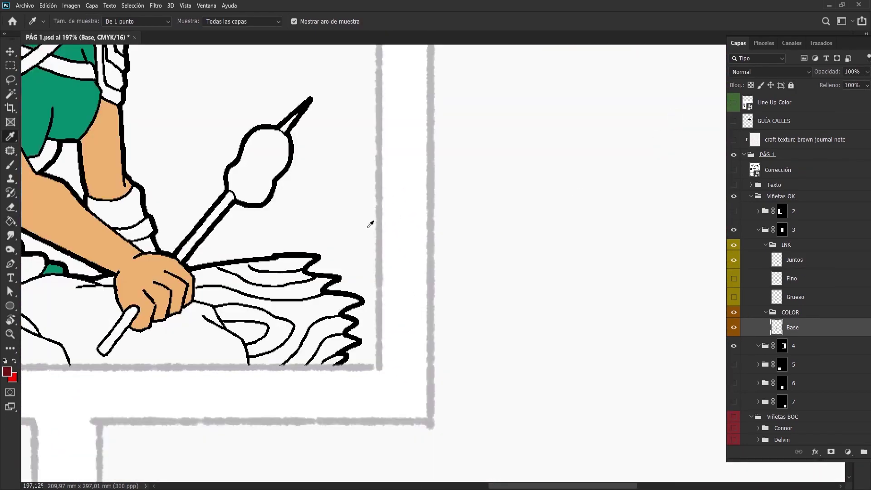
scroll(439, 207, up, 3)
scroll(440, 207, up, 3)
scroll(439, 207, down, 2)
scroll(440, 206, down, 2)
- Select the girl's crossed chest straps using Magic Wand on Juntos and Lasso on Base
key(w)
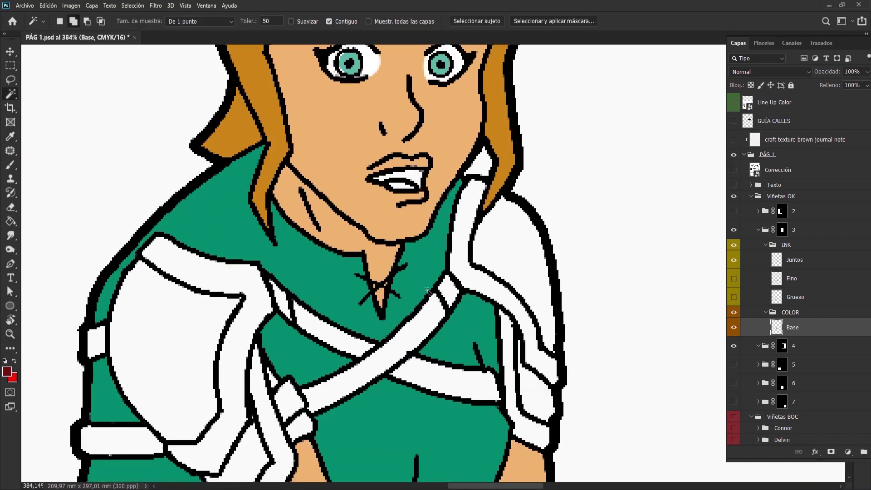
click(795, 259)
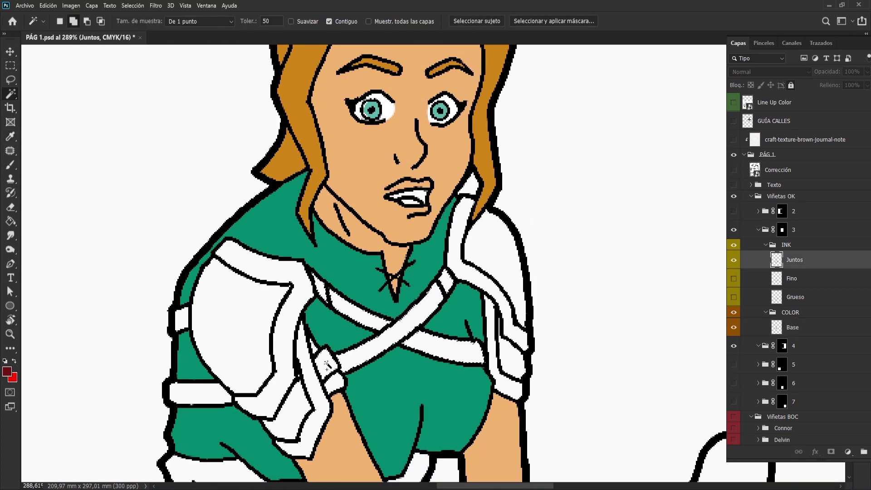
scroll(454, 327, down, 3)
scroll(472, 331, down, 2)
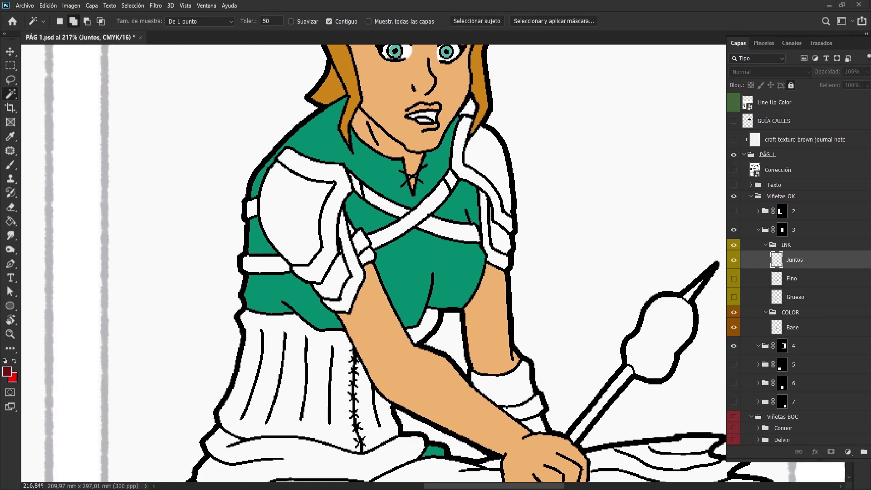
scroll(454, 318, down, 2)
scroll(409, 327, down, 1)
scroll(323, 335, down, 2)
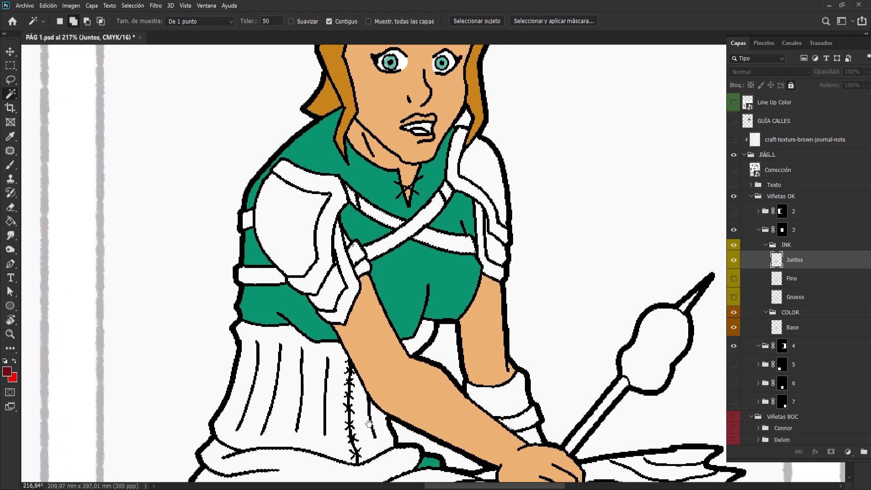
scroll(317, 340, up, 3)
click(792, 327)
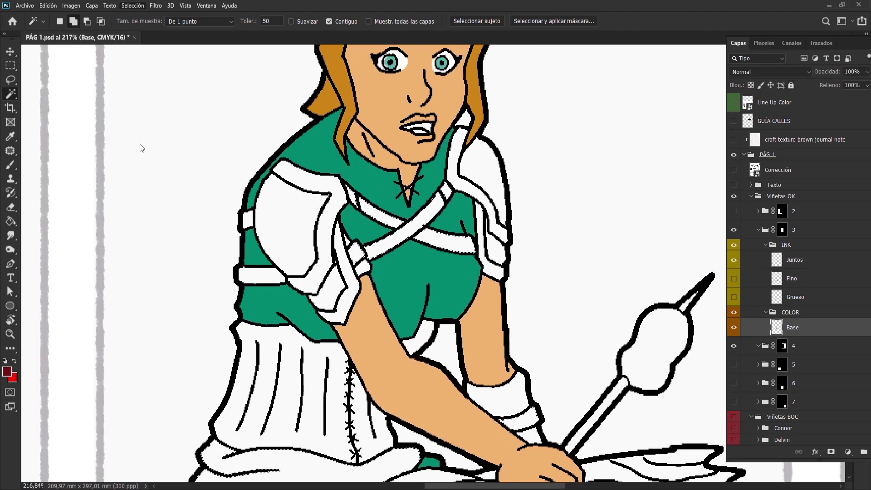
scroll(254, 154, up, 3)
key(l)
drag(283, 179, 303, 224)
drag(414, 254, 415, 255)
- Add the sash and wrist band to the selection and fill everything dark red
scroll(414, 254, down, 3)
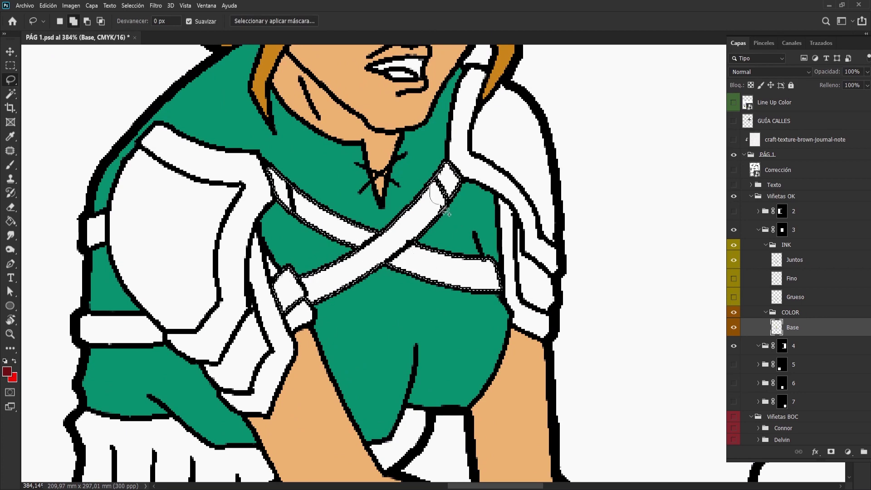
scroll(454, 272, down, 2)
scroll(494, 275, up, 2)
drag(494, 276, 458, 194)
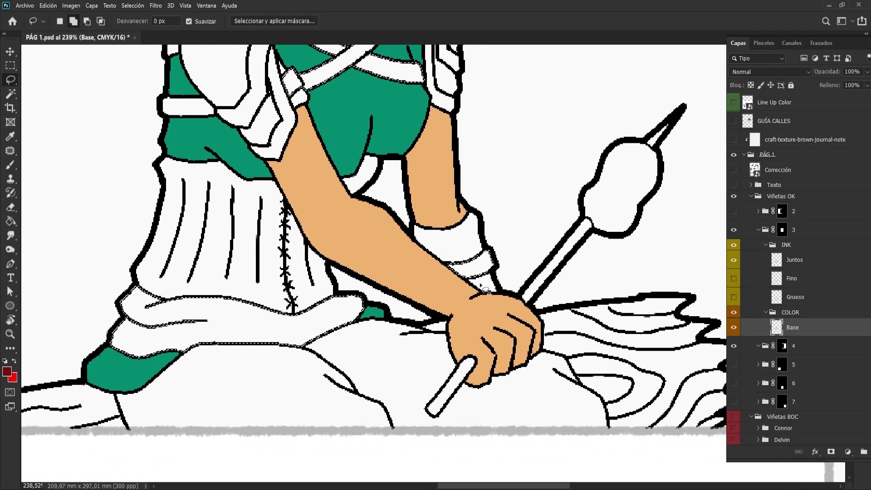
drag(221, 319, 221, 319)
key(g)
click(331, 316)
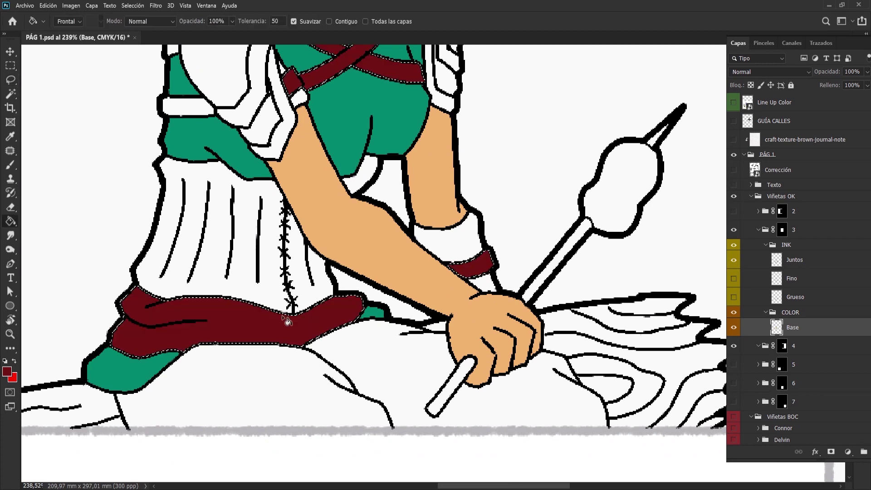
- Lasso-select the inside of the girl's open mouth
scroll(282, 314, down, 3)
scroll(375, 275, up, 1)
scroll(375, 134, up, 3)
scroll(365, 141, up, 2)
key(l)
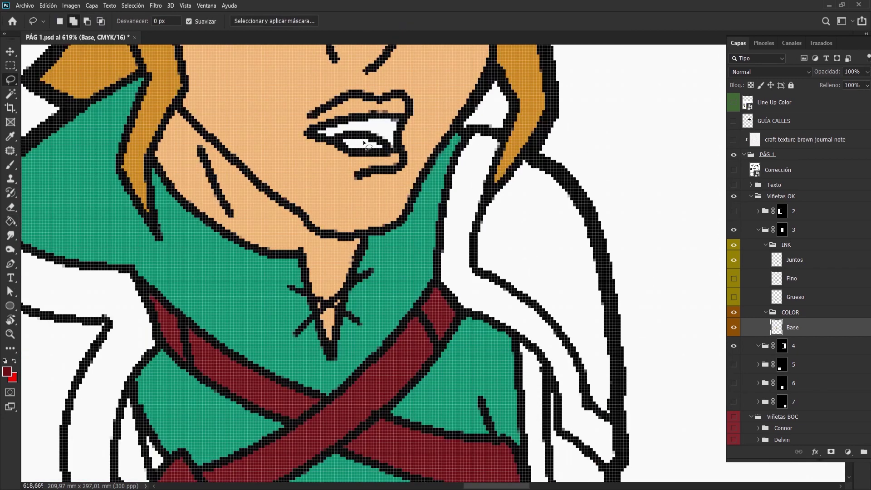
drag(389, 155, 349, 135)
- Choose a darker red and fill the refined mouth selection with it
key(g)
click(368, 145)
click(7, 373)
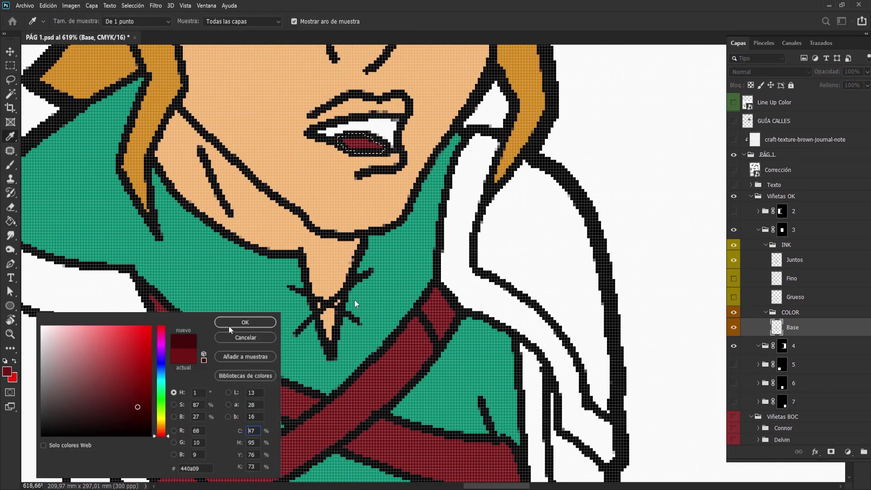
click(227, 299)
key(l)
drag(397, 119, 396, 121)
key(g)
click(362, 136)
- Magic Wand-select the white sleeves, collar, cuff and skirt on the Juntos layer
scroll(443, 203, down, 3)
scroll(443, 203, down, 2)
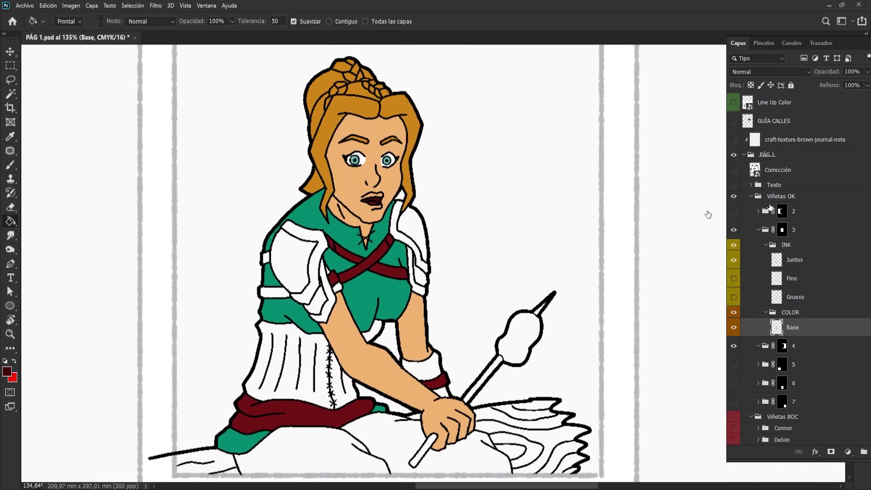
key(i)
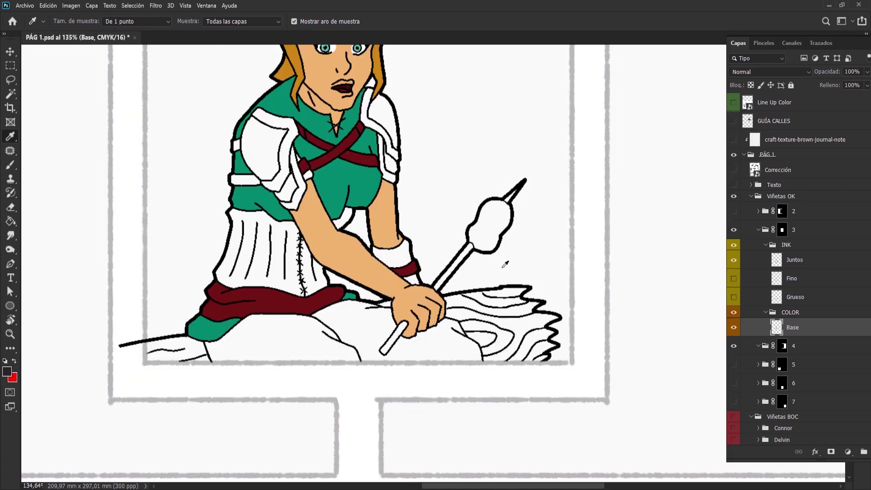
scroll(505, 264, down, 2)
click(795, 259)
scroll(454, 272, up, 3)
key(w)
scroll(402, 294, down, 1)
scroll(403, 294, up, 5)
scroll(375, 178, right, 2)
click(377, 180)
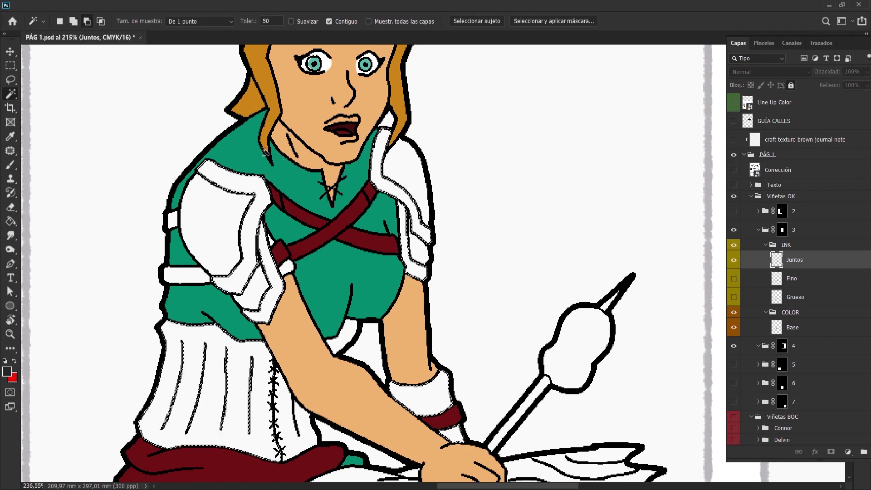
- Refine the white selection and fill the skirt and sleeves dark grey on Base
scroll(266, 152, up, 1)
scroll(401, 157, up, 1)
scroll(401, 157, up, 1)
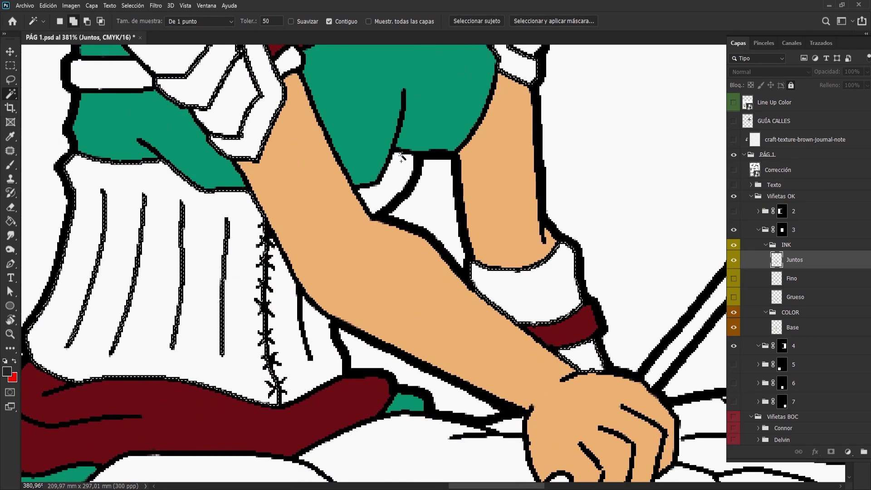
key(l)
drag(149, 381, 249, 205)
drag(236, 245, 287, 258)
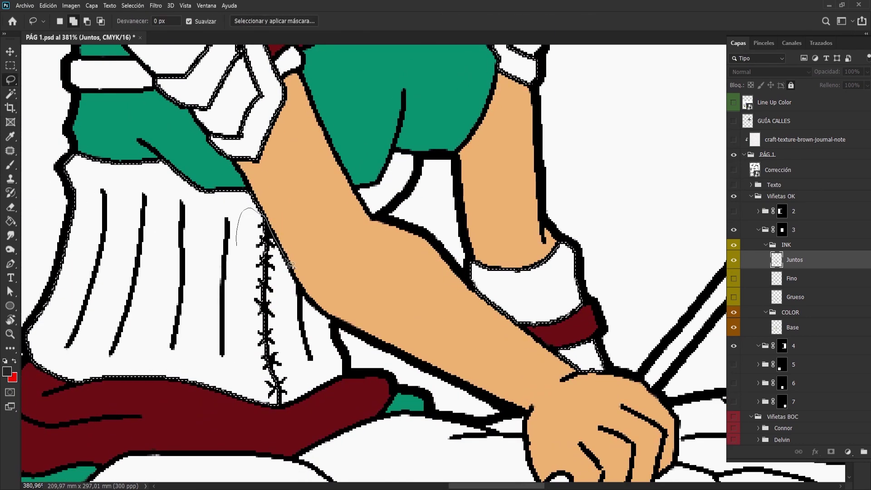
drag(287, 411, 287, 411)
key(g)
click(794, 327)
click(366, 353)
key(ctrl+d)
- Fill another leftover white patch dark grey
scroll(401, 197, up, 3)
key(k)
key(l)
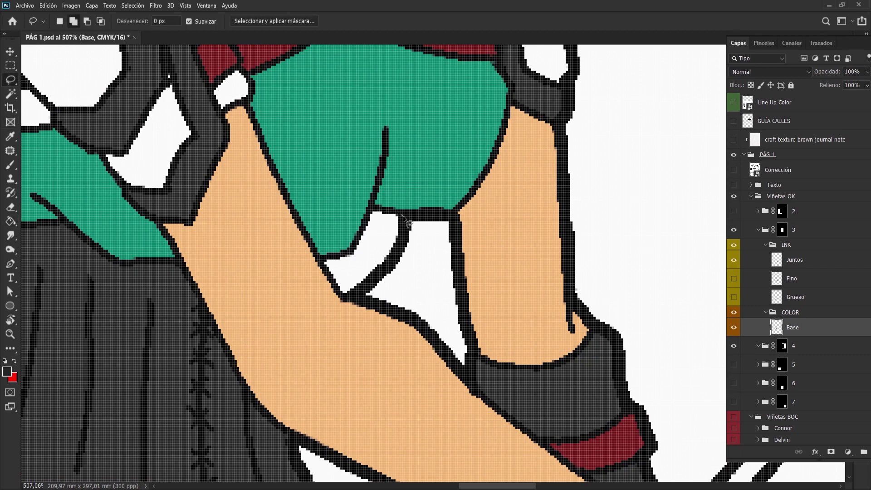
key(g)
click(349, 299)
key(ctrl+d)
- Sample the green shirt colour and fill the white gap green
scroll(350, 330, down, 5)
scroll(377, 265, up, 5)
key(i)
click(430, 267)
key(l)
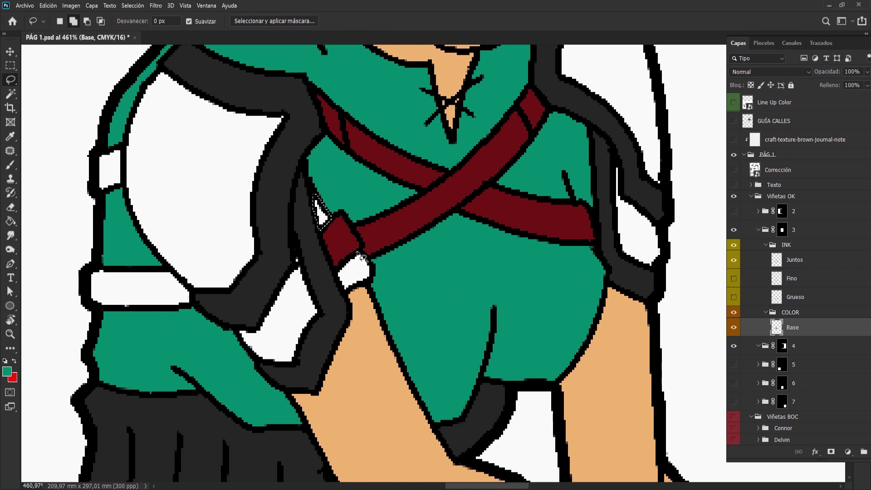
key(g)
click(356, 272)
key(ctrl+d)
- Sample the dark red strap colour and fill two arm patches with Alt+Backspace
key(l)
scroll(368, 279, left, 4)
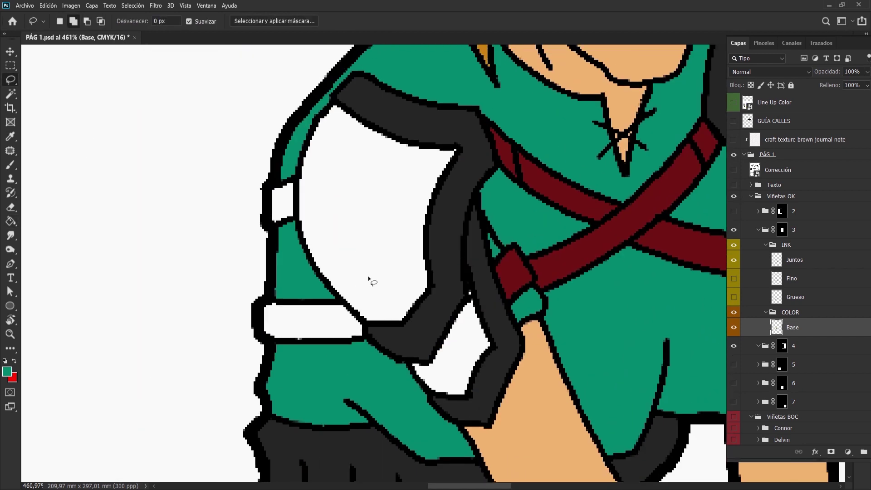
key(i)
click(565, 255)
key(l)
key(alt+BackSpace)
key(ctrl+d)
- Sample white and Magic Wand-select the white shoulder armour on the Juntos layer
scroll(463, 228, down, 5)
key(i)
click(463, 228)
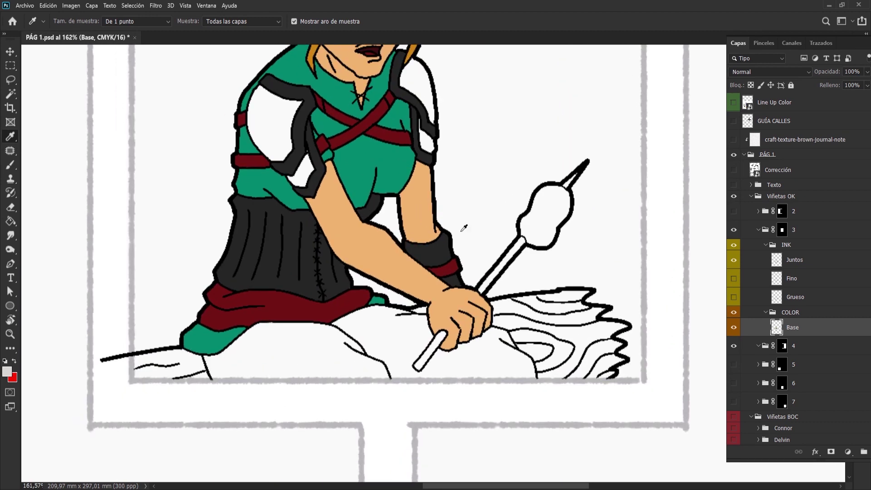
key(w)
click(283, 141)
click(431, 116)
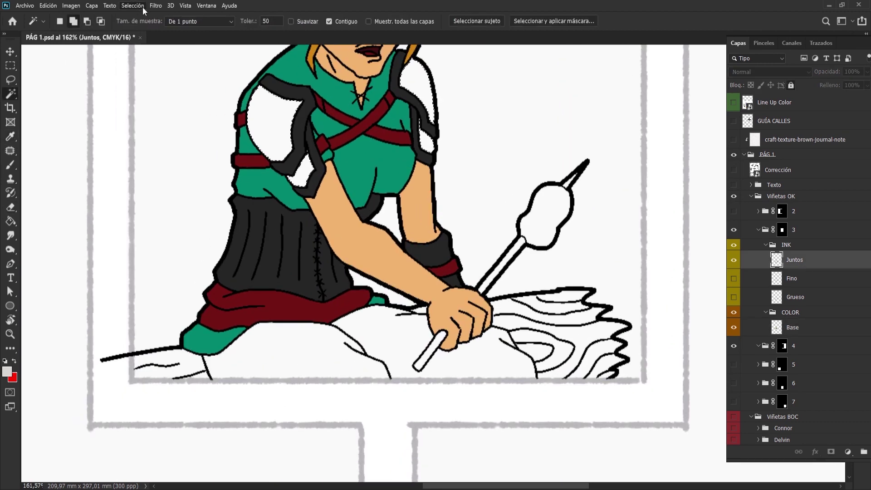
- Lasso around the shoulder armour and the lower white area
key(l)
scroll(295, 140, up, 5)
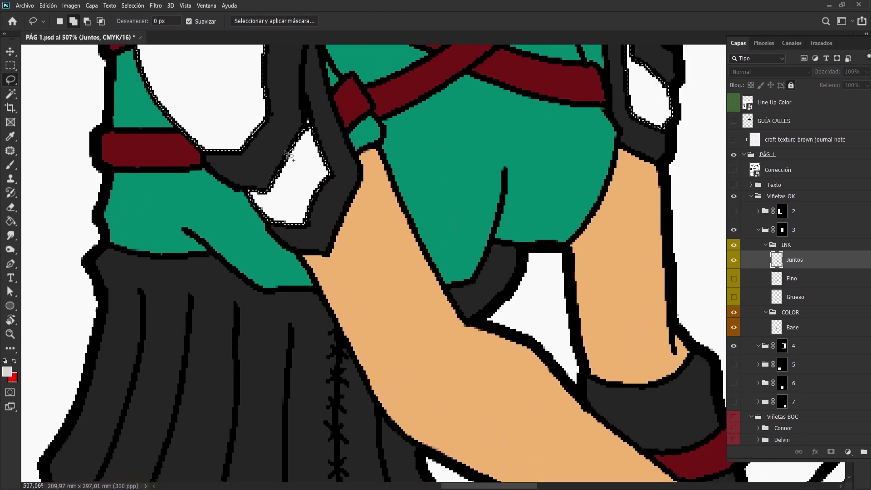
scroll(363, 213, down, 5)
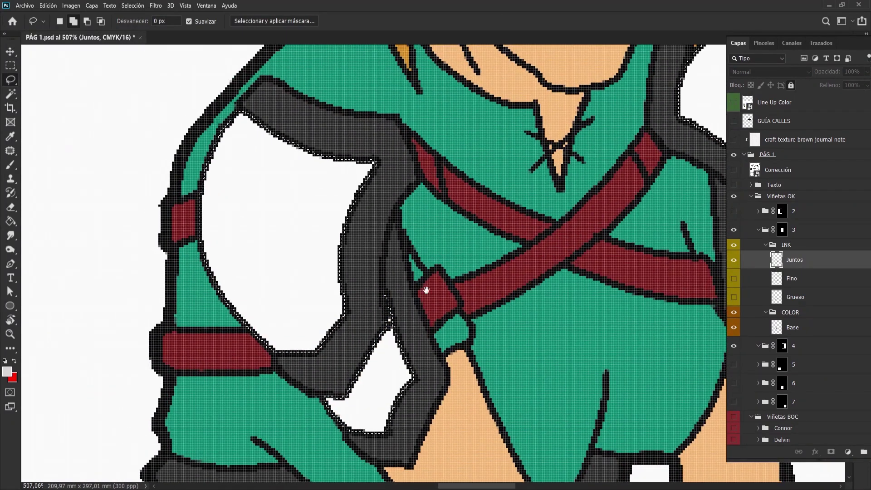
scroll(359, 253, up, 3)
scroll(320, 244, up, 2)
scroll(401, 290, down, 3)
scroll(447, 249, up, 3)
mouse_move(532, 235)
mouse_down()
mouse_move(346, 429)
mouse_move(268, 159)
mouse_up()
drag(409, 148, 502, 159)
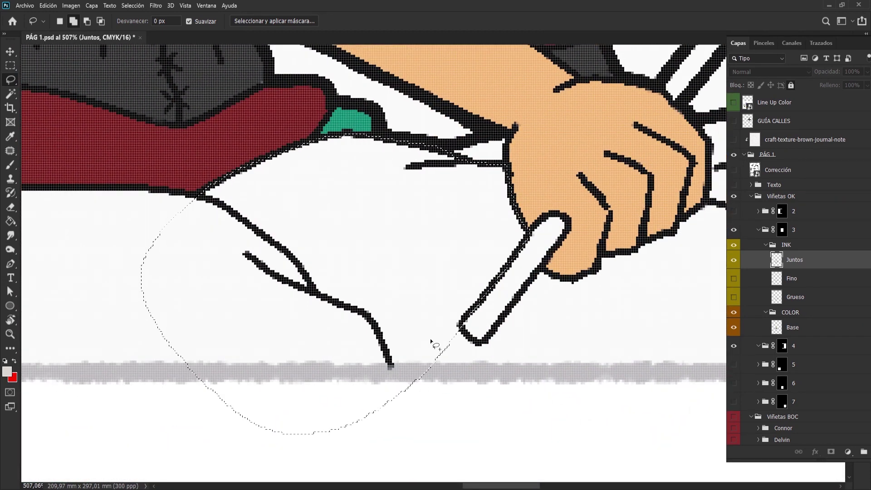
- Extend the selection over the trousers below the sash and fill it light grey on Base
drag(531, 314, 277, 293)
drag(584, 399, 592, 310)
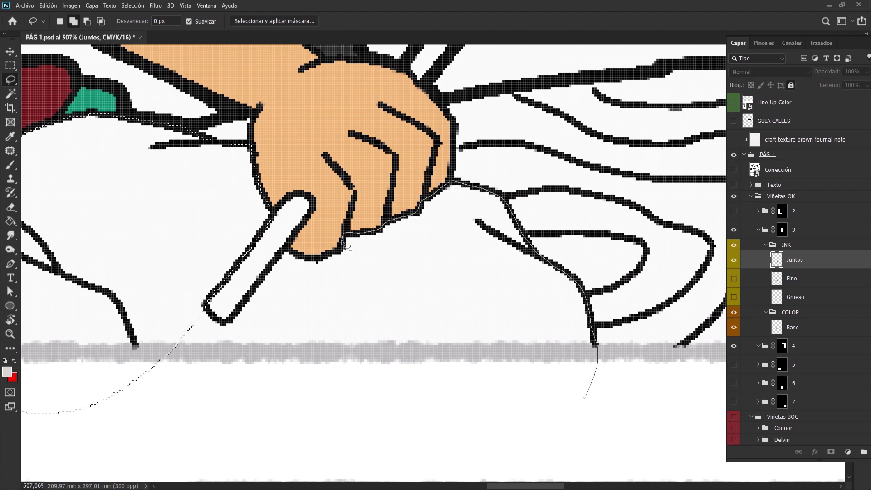
drag(230, 327, 485, 157)
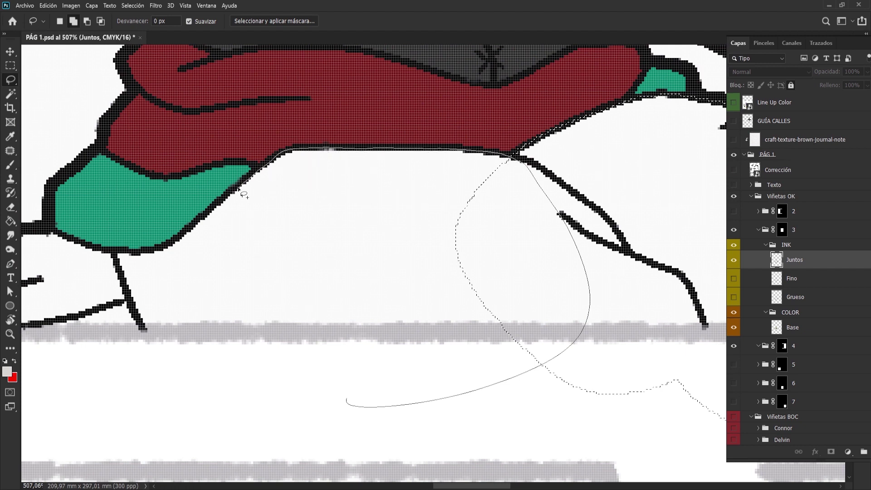
drag(244, 194, 460, 267)
drag(516, 361, 323, 364)
scroll(323, 364, down, 5)
click(792, 327)
key(g)
click(408, 340)
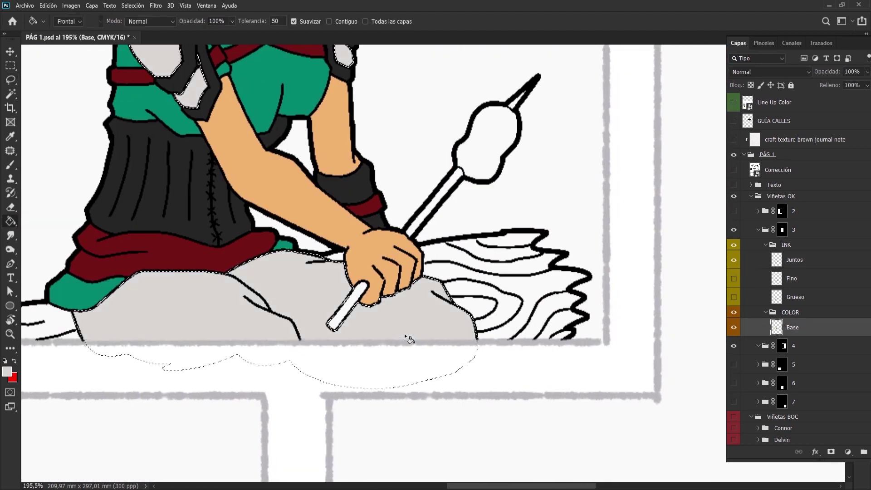
key(ctrl+d)
scroll(386, 303, down, 2)
scroll(387, 304, up, 3)
- Select the skewer's rounded head and fill it brown on the Base layer
key(w)
drag(427, 245, 422, 248)
click(508, 208)
click(792, 271)
key(g)
click(495, 236)
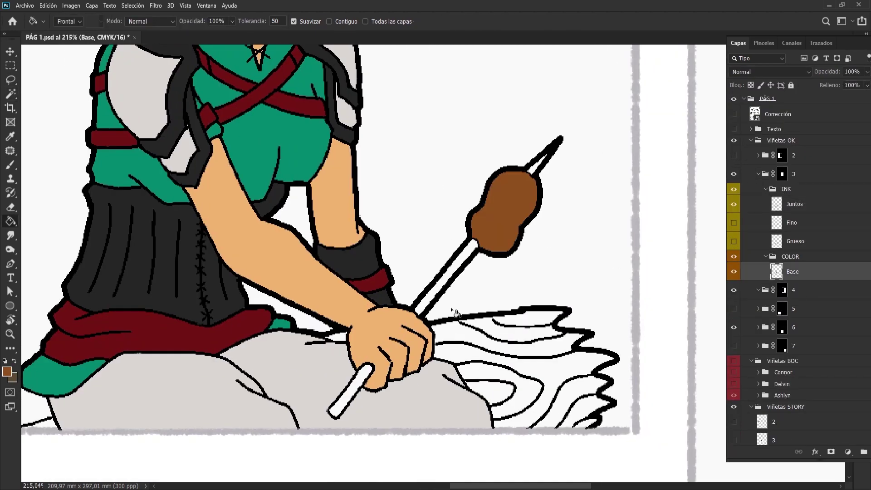
- Wand-select the area around the figure on Juntos and grow the selection by 1 pixel
key(w)
click(793, 204)
click(536, 168)
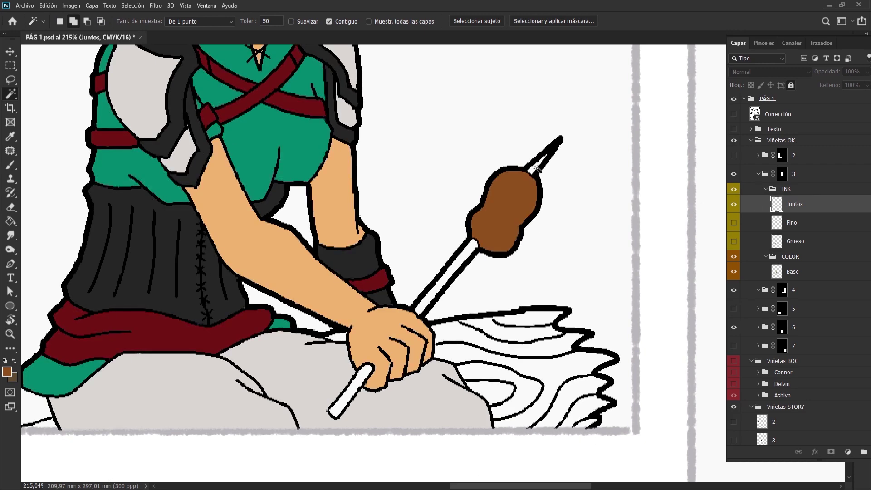
drag(438, 290, 508, 254)
click(132, 5)
click(264, 157)
key(Return)
key(l)
scroll(363, 272, up, 3)
- Lasso the log including its left end and fill it brown on the Base layer
drag(379, 464, 479, 410)
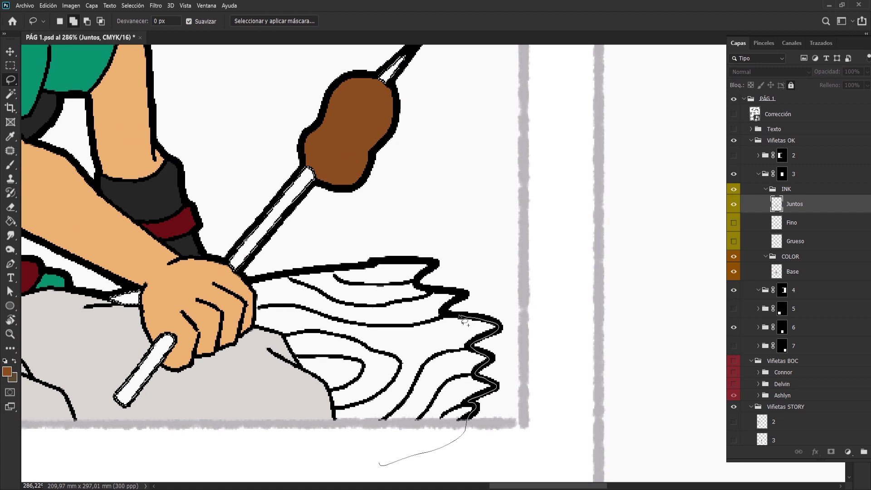
drag(290, 281, 435, 232)
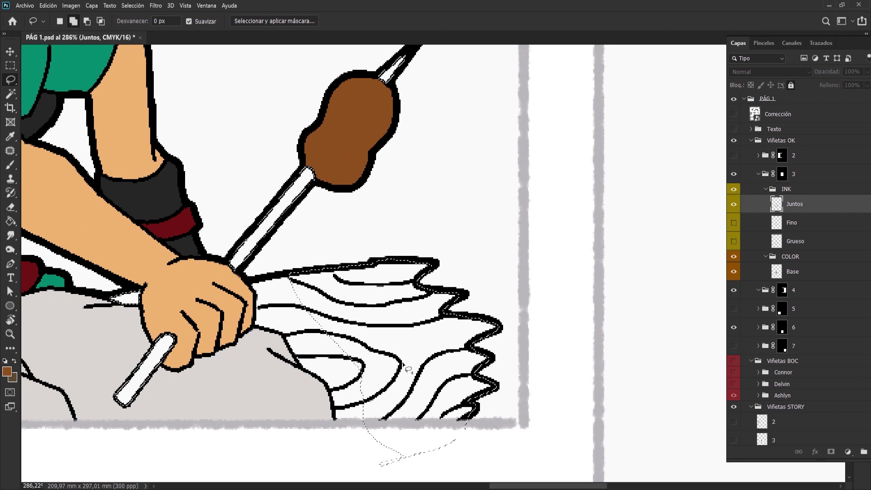
scroll(318, 281, up, 2)
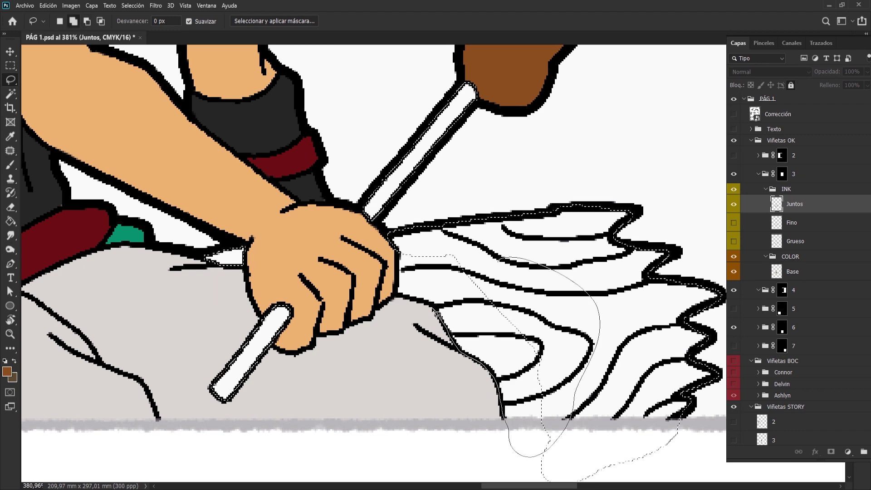
drag(397, 294, 267, 410)
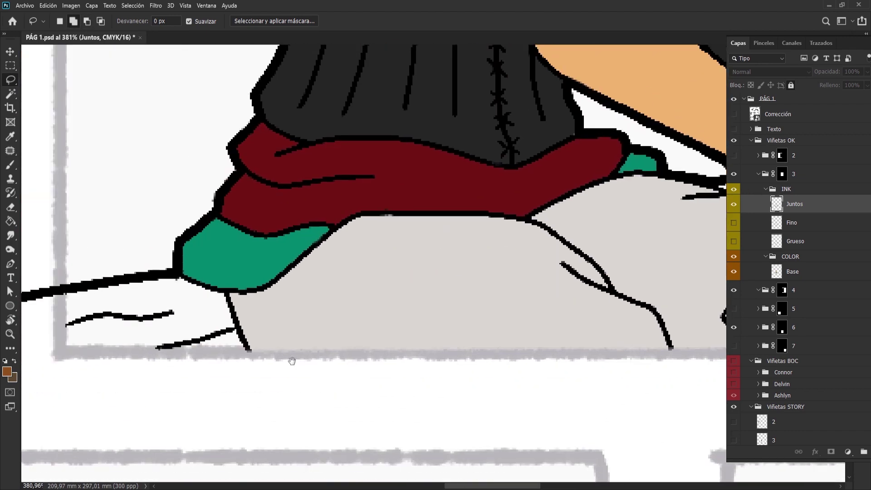
drag(439, 268, 381, 282)
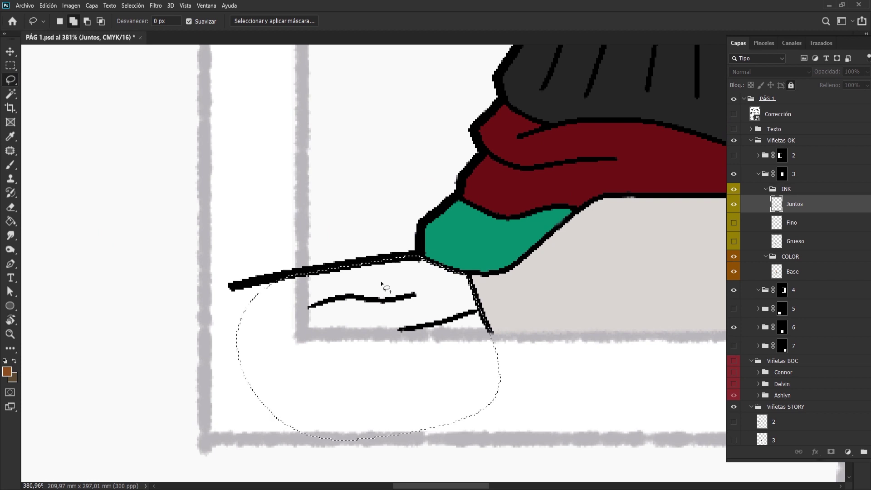
click(792, 271)
key(g)
scroll(426, 295, down, 5)
click(512, 305)
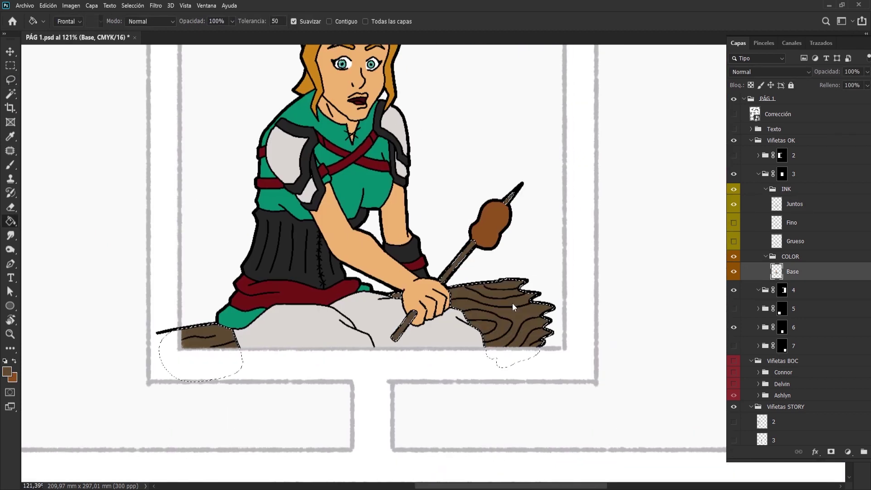
scroll(500, 253, down, 3)
scroll(488, 310, down, 2)
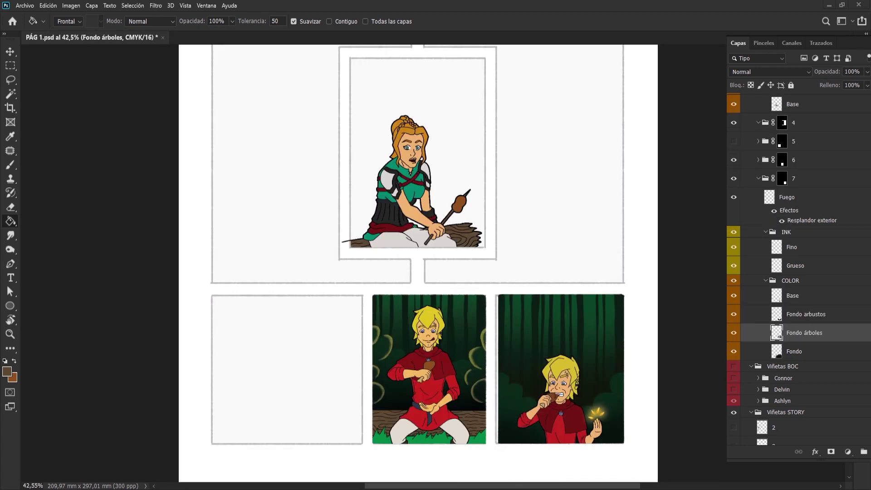
- Duplicate the Fondo and Fondo arbustos forest layers and place the copies below Base in panel 3
ctrl+click(804, 315)
ctrl+click(794, 351)
key(ctrl+j)
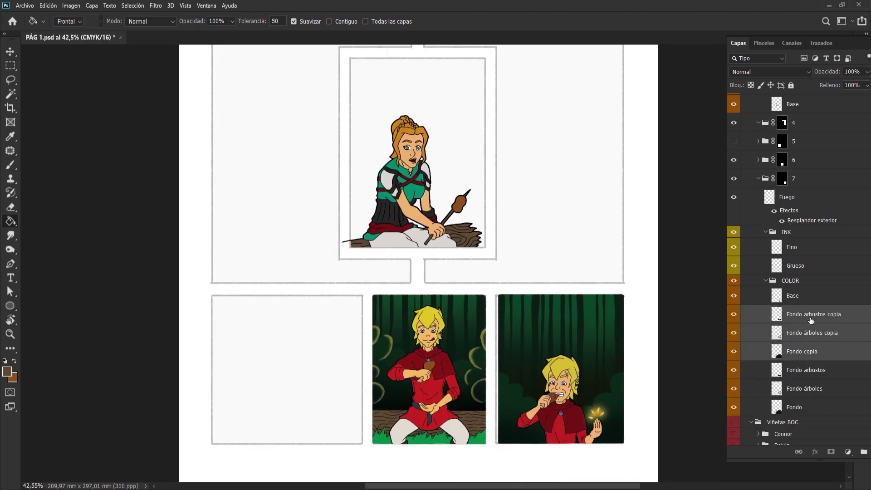
drag(798, 114, 797, 115)
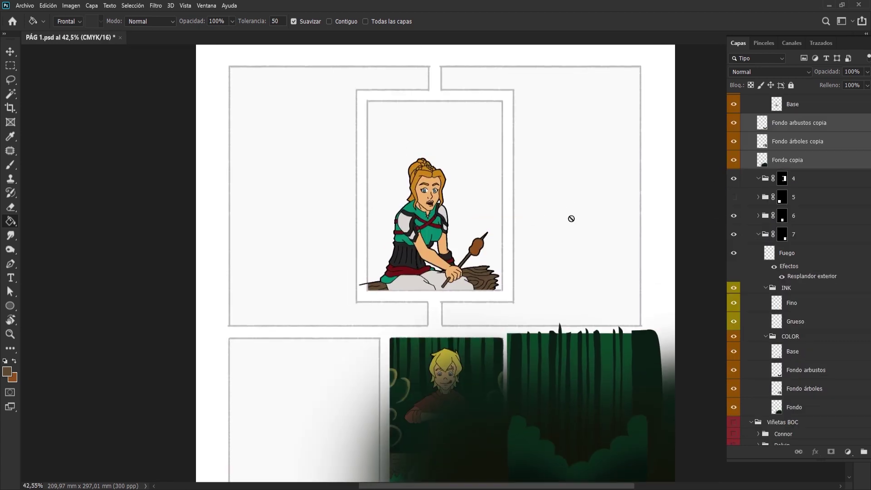
- Move the forest copies up into the top panel and stretch them to cover it
key(ctrl+t)
drag(480, 270, 434, 209)
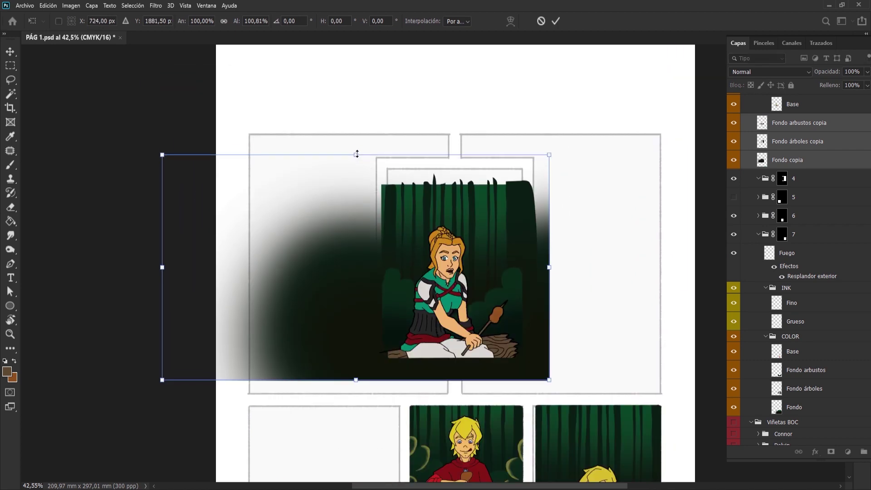
drag(356, 158, 363, 130)
drag(442, 202, 434, 201)
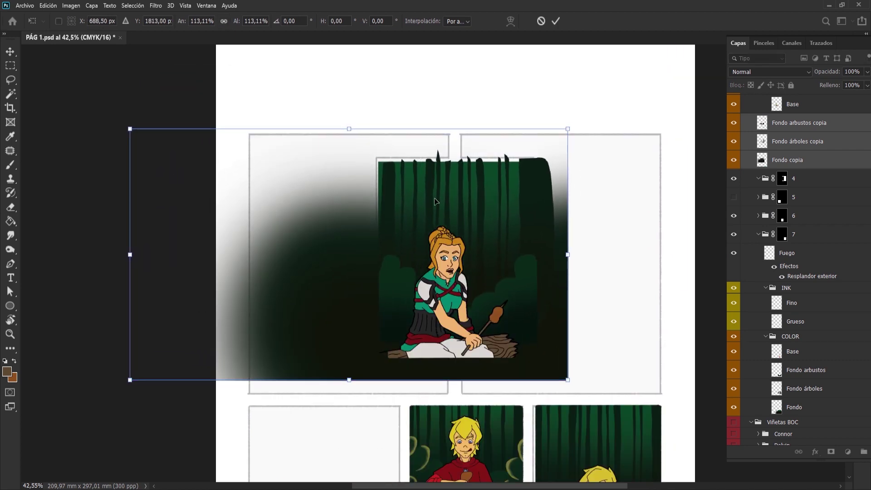
key(Left)
key(Left)
key(Left)
key(Left)
key(Left)
key(Left)
key(Left)
key(Left)
key(Left)
key(Left)
key(Left)
key(Left)
key(Return)
- Place the forest copies inside panel 3's COLOR folder
drag(797, 141, 799, 206)
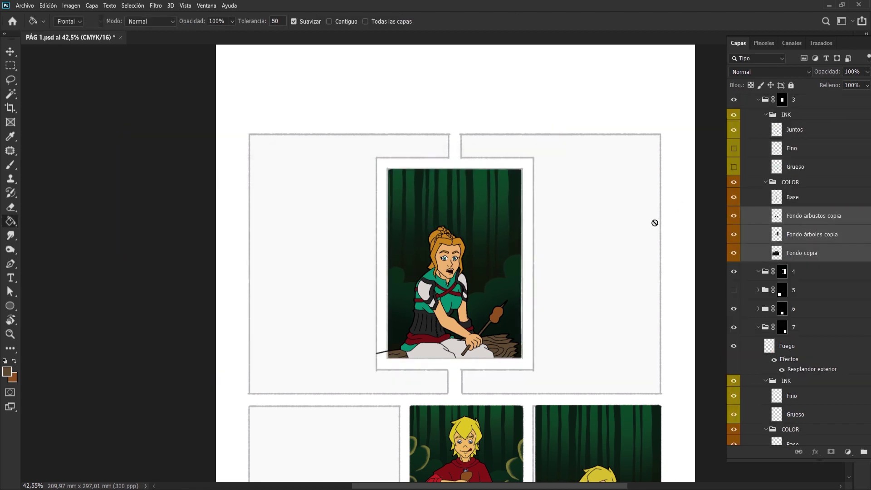
scroll(820, 226, up, 3)
key(v)
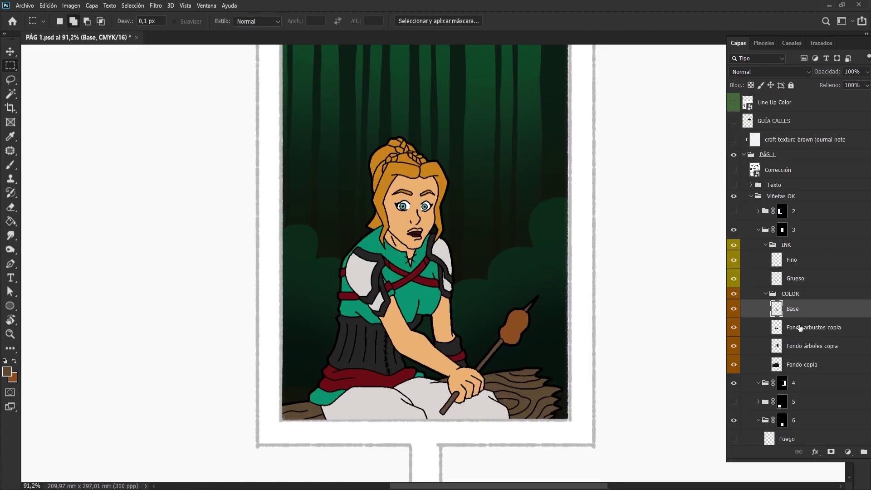
- Create a new empty layer above Base named Sombra
key(ctrl+shift+alt+n)
key(v)
double_click(803, 309)
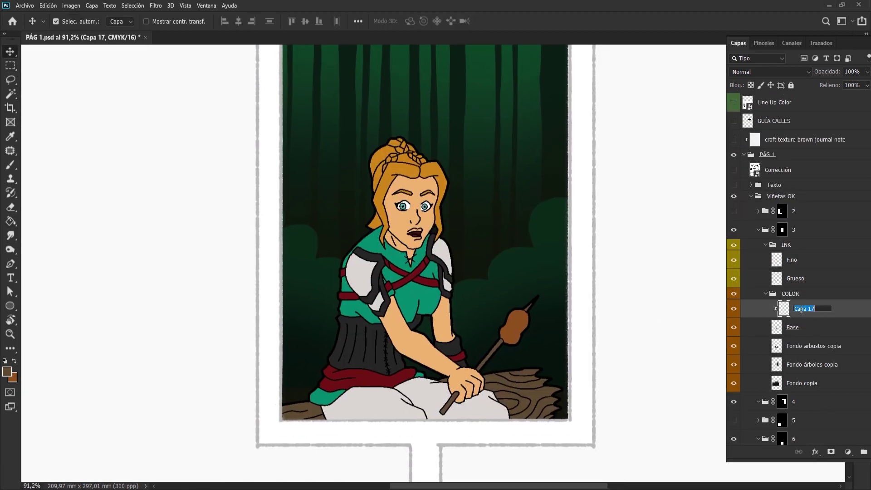
text(Sombra)
key(Return)
- Fill Sombra entirely with black and set it to Luminosidad at 60% opacity
key(g)
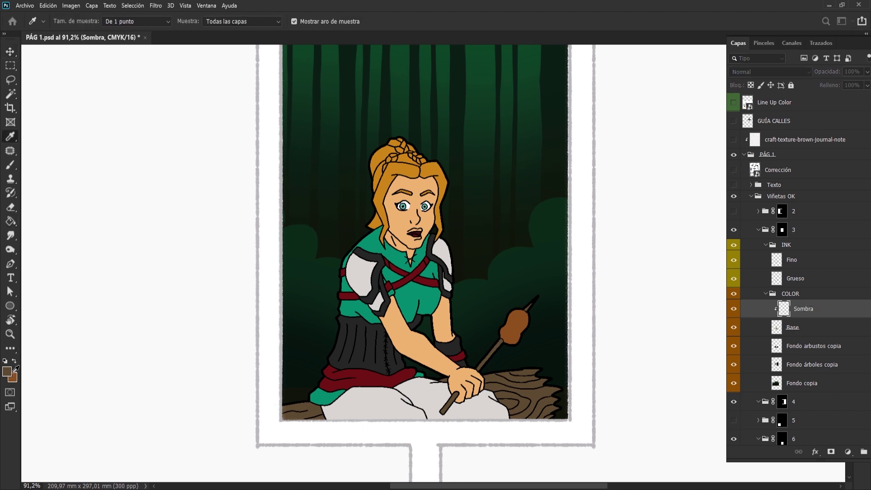
click(373, 298)
scroll(850, 363, down, 5)
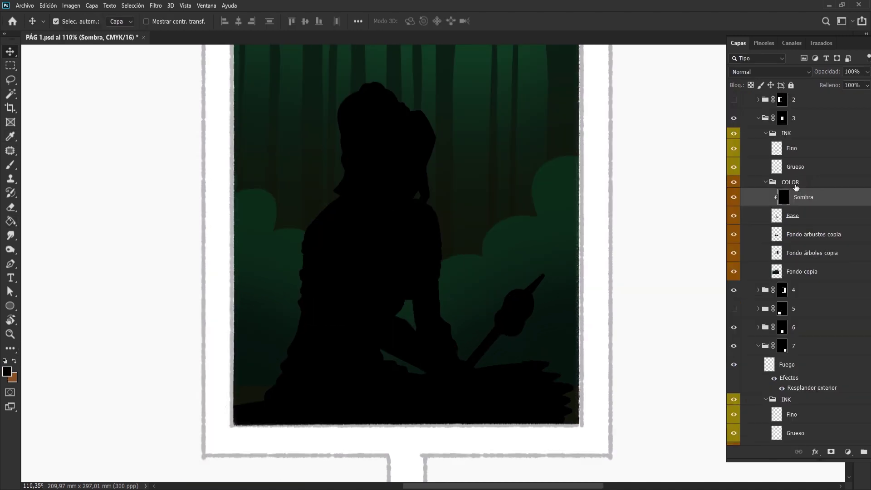
text(60)
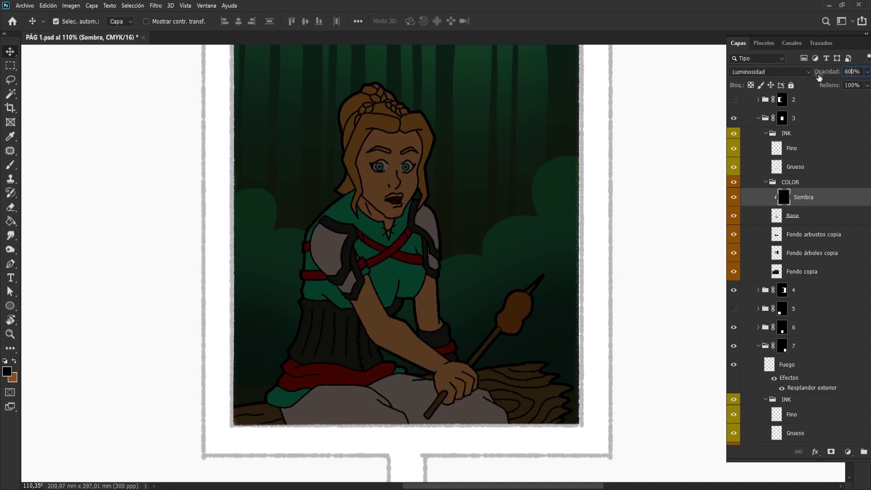
scroll(513, 239, left, 2)
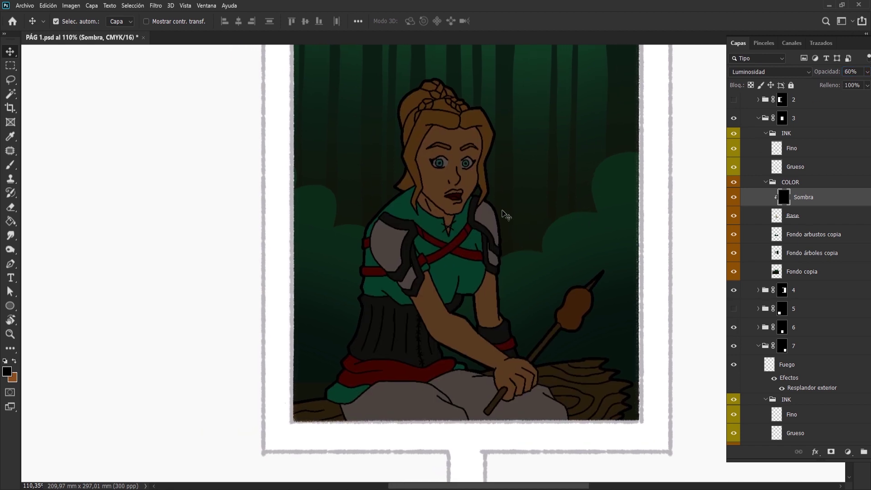
- Choose the sketching pen brush preset and bring the layers list back
key(b)
click(764, 43)
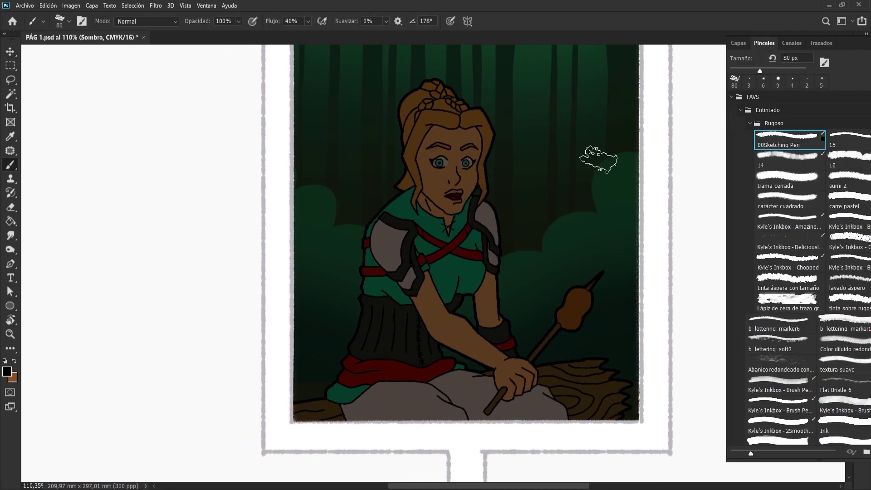
click(738, 43)
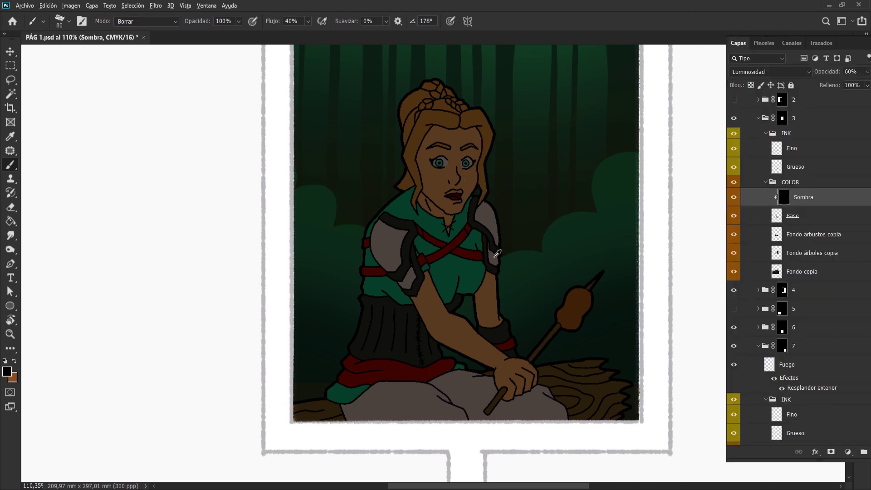
- Erase shadow on the skewered food with a size-45 brush, undoing the last stroke
scroll(437, 334, up, 3)
scroll(431, 299, up, 3)
key(bracketleft)
key(bracketleft)
key(bracketleft)
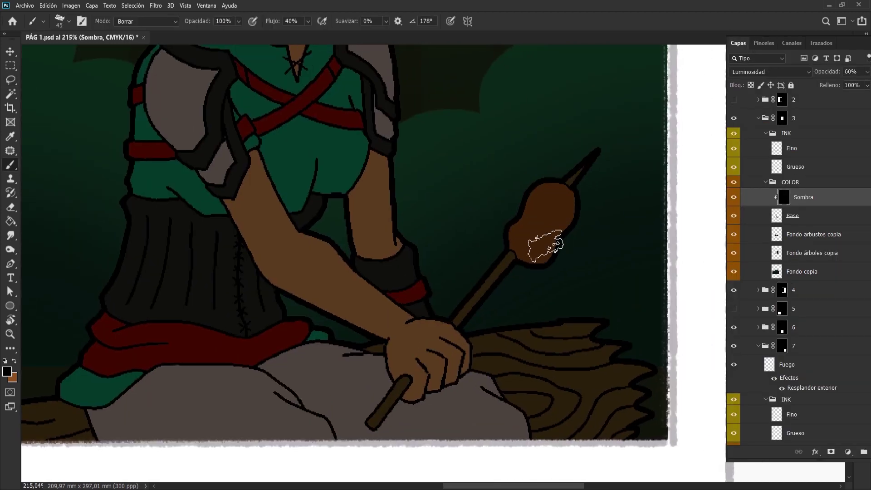
scroll(575, 200, up, 1)
mouse_move(576, 199)
mouse_down()
mouse_move(558, 236)
mouse_move(580, 200)
mouse_up()
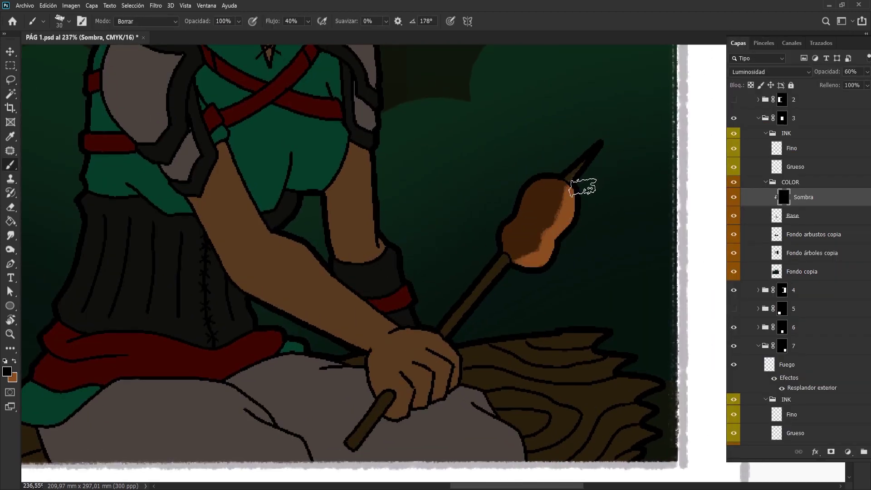
drag(542, 230, 528, 206)
key(ctrl+z)
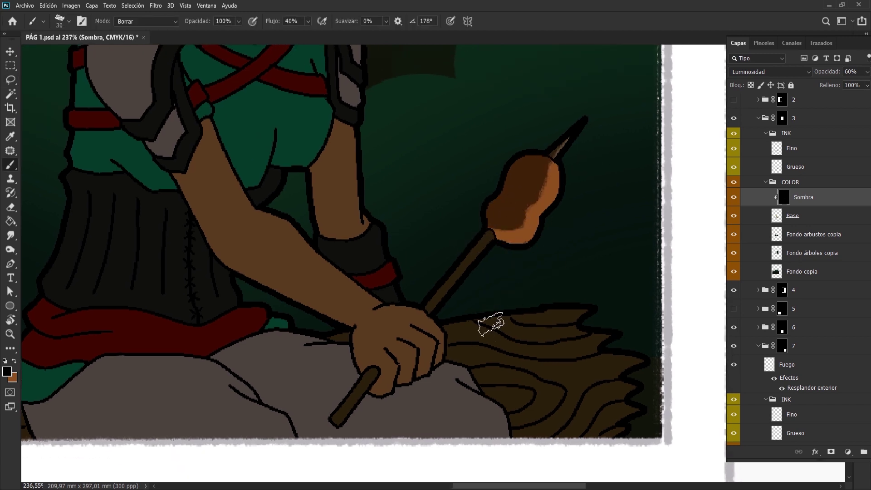
- Select the skewer stick's colour area on the Base layer
key(l)
click(794, 215)
key(w)
drag(463, 272, 363, 390)
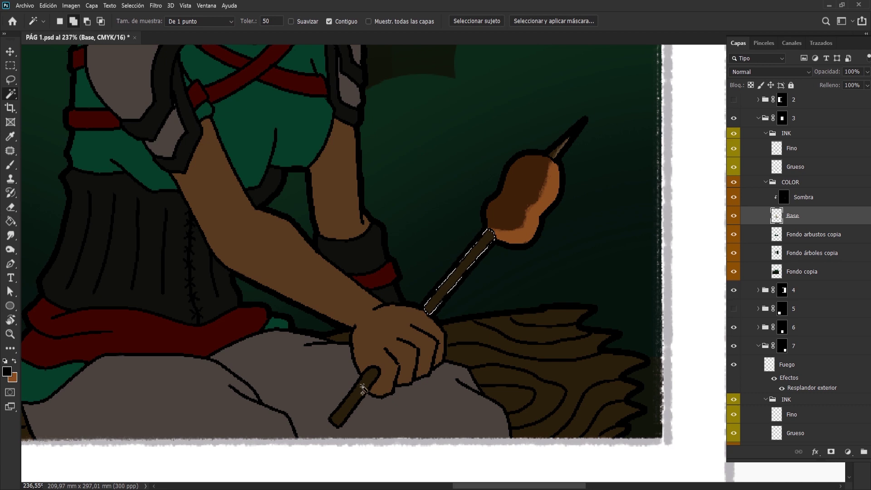
key(b)
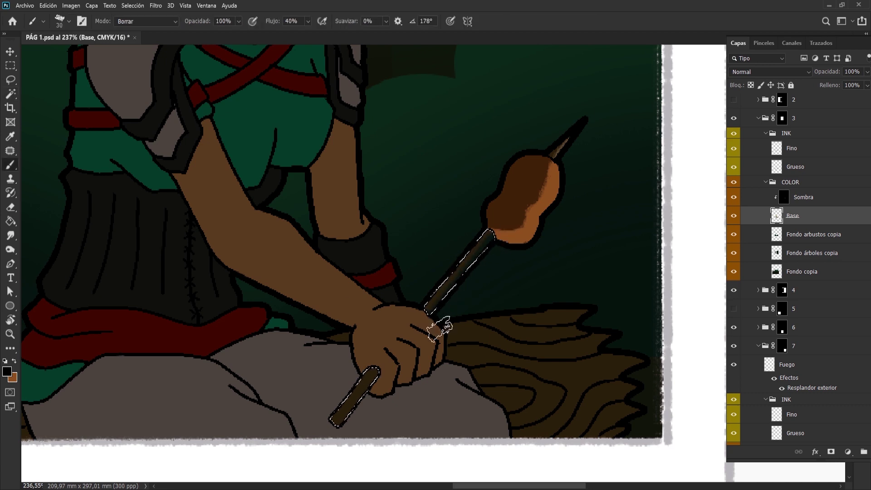
key(shift+alt+n)
- Set the brush to erase on Sombra, save the document and clear the stick selection
click(812, 197)
key(shift+alt+r)
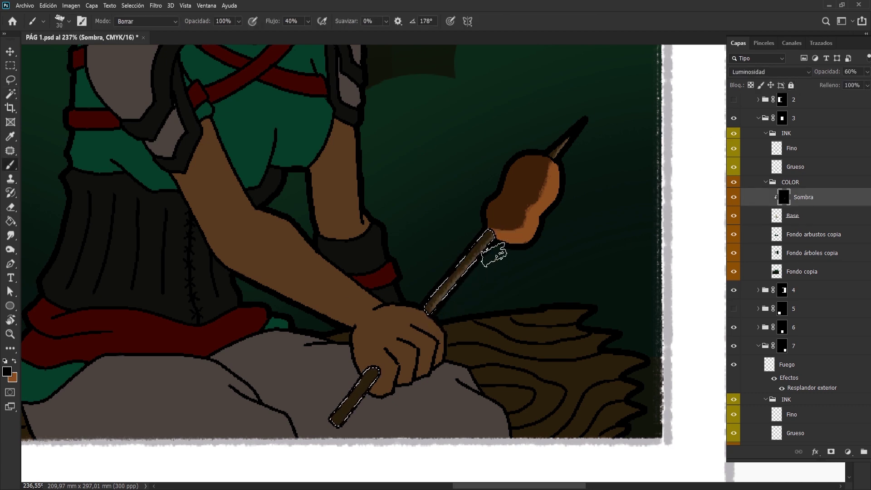
scroll(468, 262, down, 3)
scroll(467, 263, left, 2)
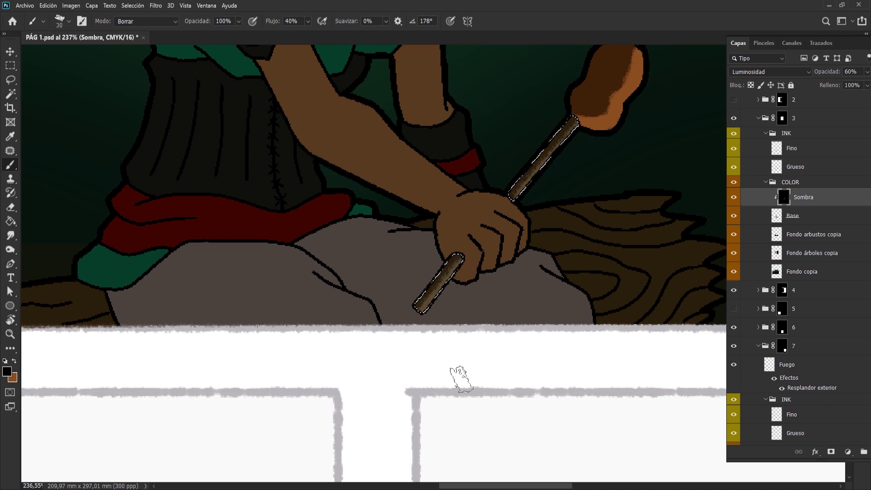
key(ctrl+s)
key(ctrl+d)
- Select the log's wood on Base and erase Sombra across it with an 80 brush
drag(521, 238, 394, 241)
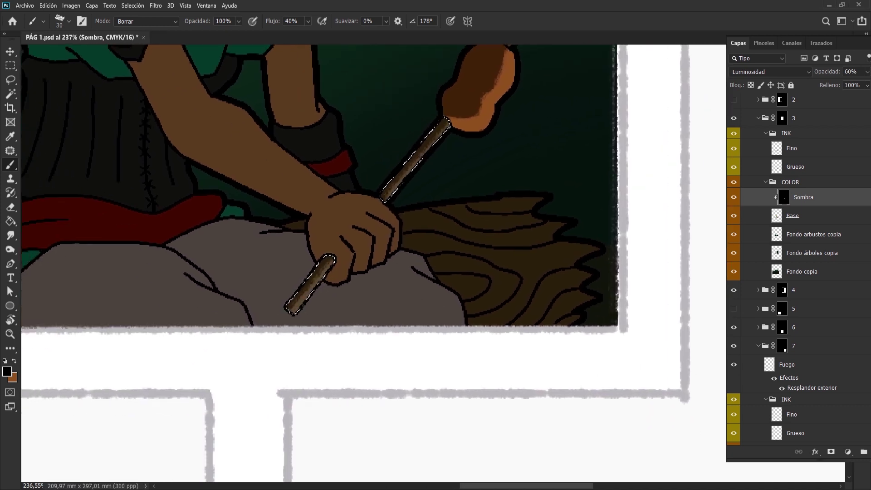
key(alt+bracketleft)
key(w)
click(499, 284)
key(alt+bracketright)
key(b)
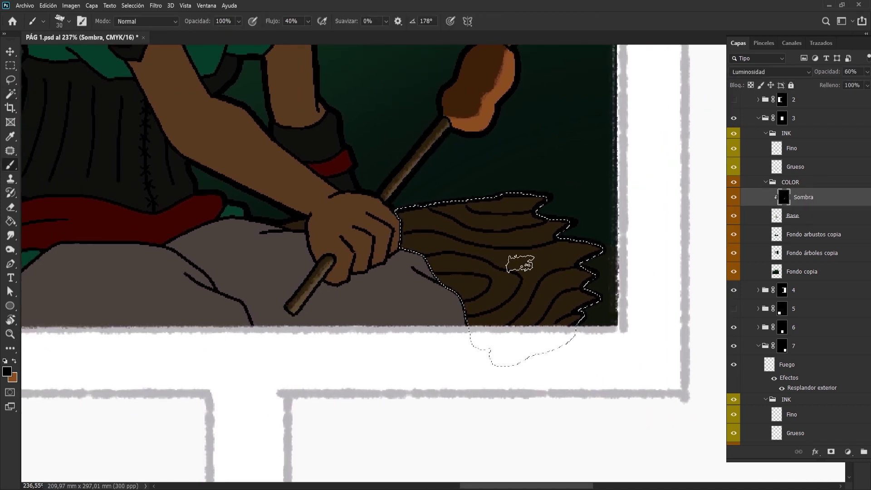
key(alt+shift+r)
key(bracketright)
key(bracketright)
key(bracketright)
mouse_move(408, 292)
mouse_down()
mouse_move(560, 253)
mouse_move(515, 249)
mouse_move(499, 272)
mouse_up()
mouse_move(558, 318)
mouse_down()
mouse_move(466, 282)
mouse_move(584, 311)
mouse_move(389, 272)
mouse_move(499, 218)
mouse_up()
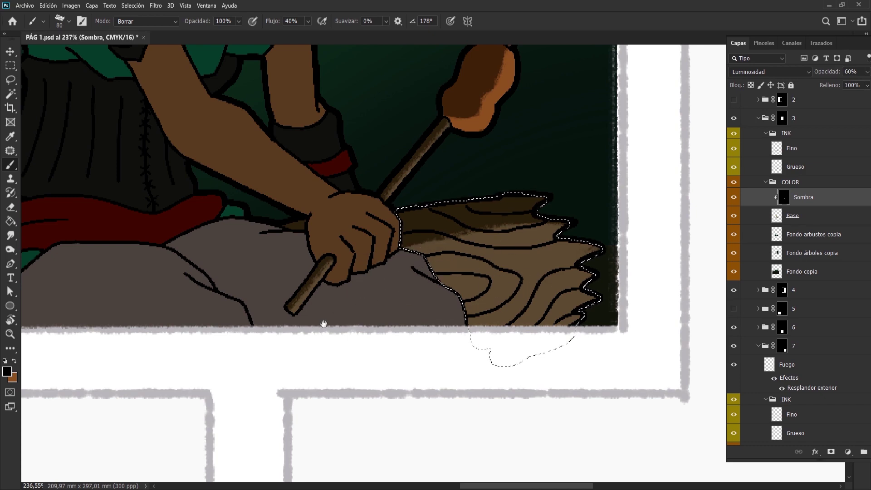
- Erase shadow on the log's left end, then clear the selection
scroll(451, 297, left, 8)
scroll(451, 297, down, 2)
key(w)
key(alt+bracketleft)
key(alt+bracketright)
key(b)
mouse_move(331, 273)
mouse_down()
mouse_move(272, 245)
mouse_move(308, 247)
mouse_up()
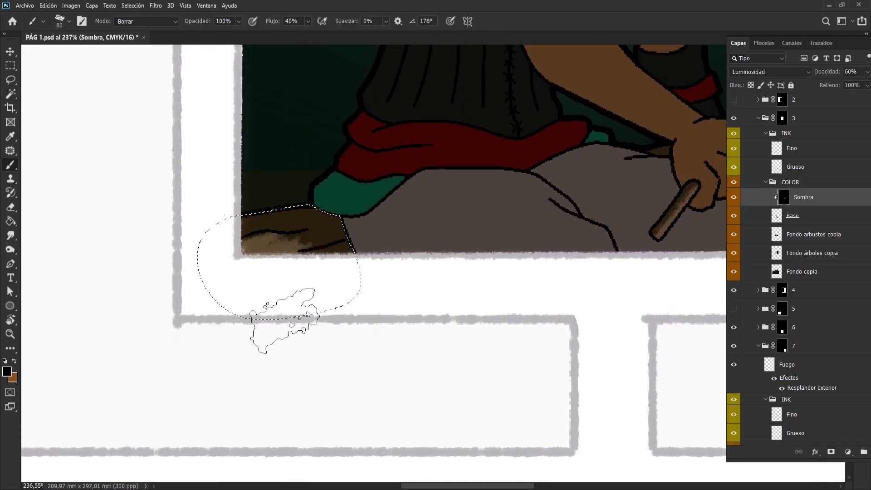
key(ctrl+d)
- Select the dark wrist cuff area on the Base layer
scroll(263, 313, right, 5)
scroll(263, 313, up, 1)
scroll(320, 404, up, 2)
scroll(449, 274, down, 1)
key(alt+bracketleft)
key(w)
click(369, 238)
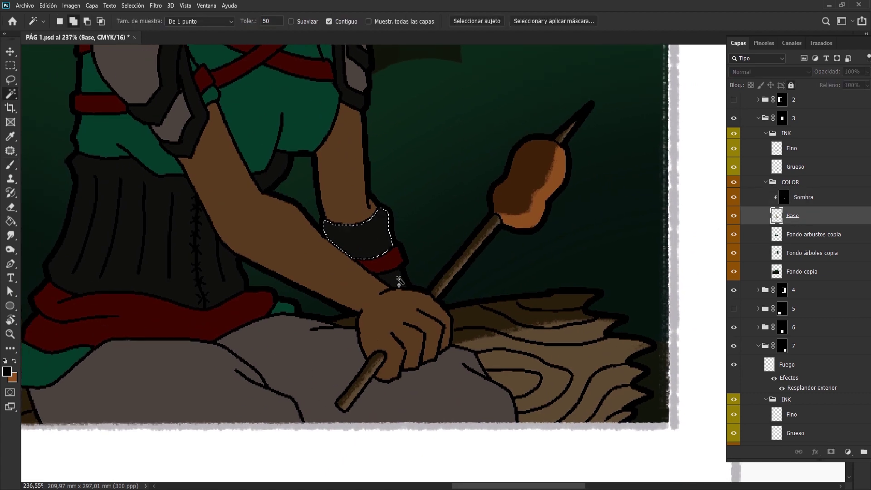
- Set the brush blending mode to Borrar on the Sombra shading layer
key(alt+bracketright)
key(b)
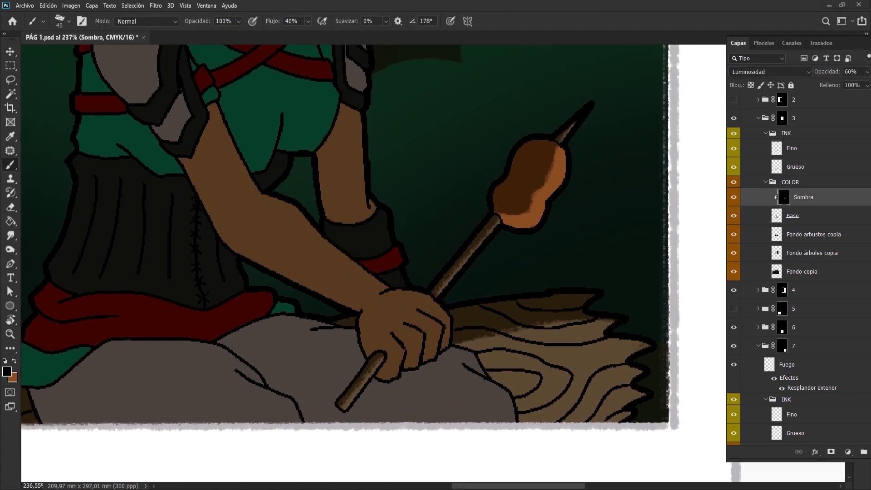
click(162, 27)
click(142, 57)
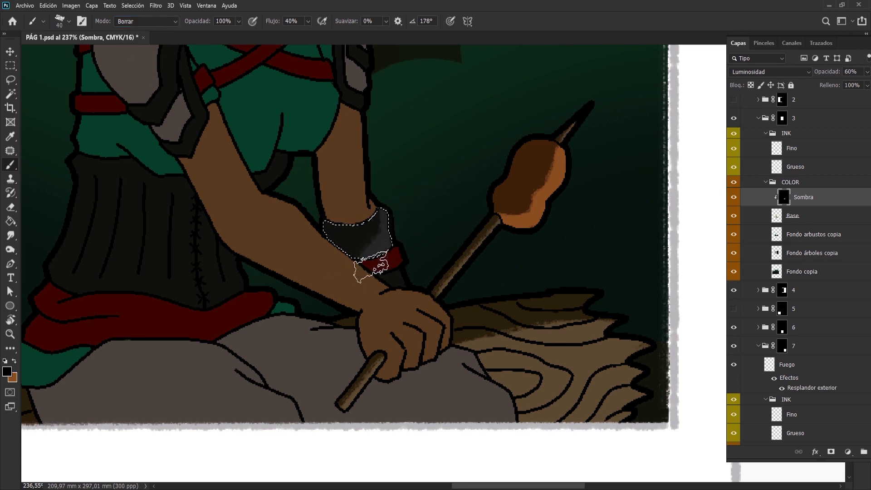
- Select the cuff's dark part and red band on Base and erase their shading
key(l)
key(ctrl+d)
key(alt+bracketleft)
key(w)
click(376, 248)
click(387, 268)
key(b)
key(alt+bracketright)
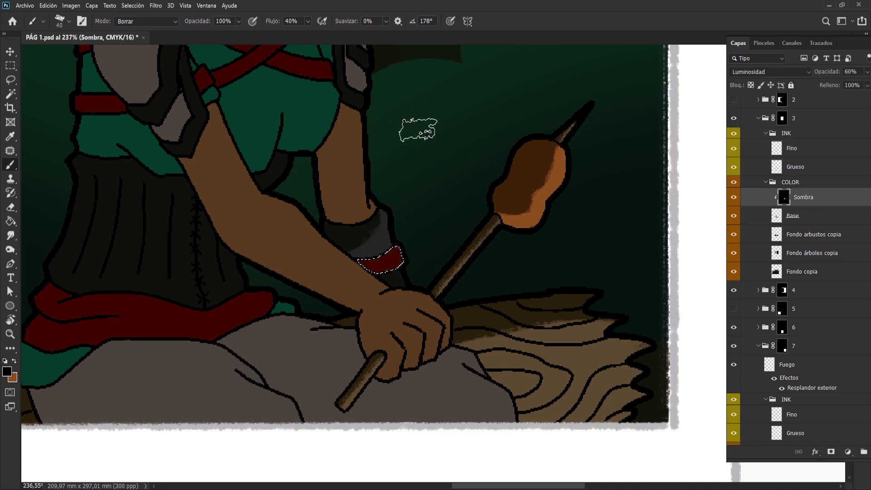
- Select the lower dark part of the cuff and erase its shading on Sombra
key(ctrl+d)
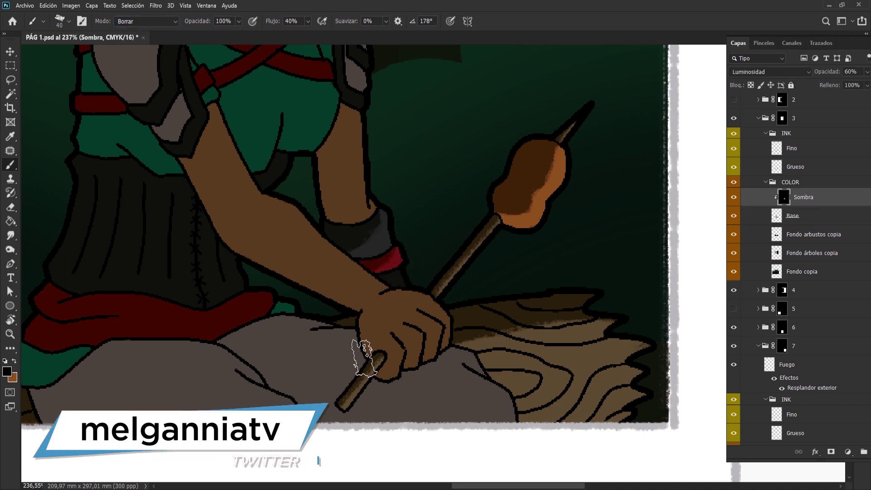
key(w)
click(792, 217)
click(394, 279)
key(alt+bracketright)
key(b)
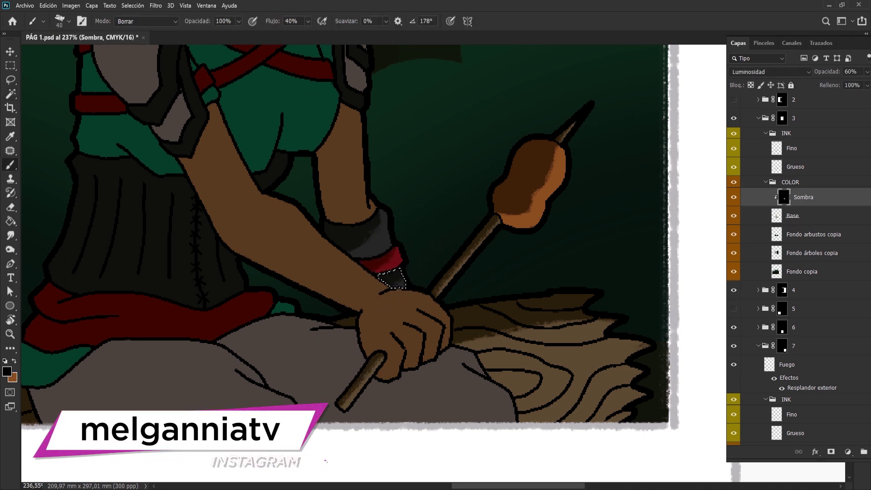
- Select the grey trousers on the Base layer
key(w)
scroll(390, 363, down, 3)
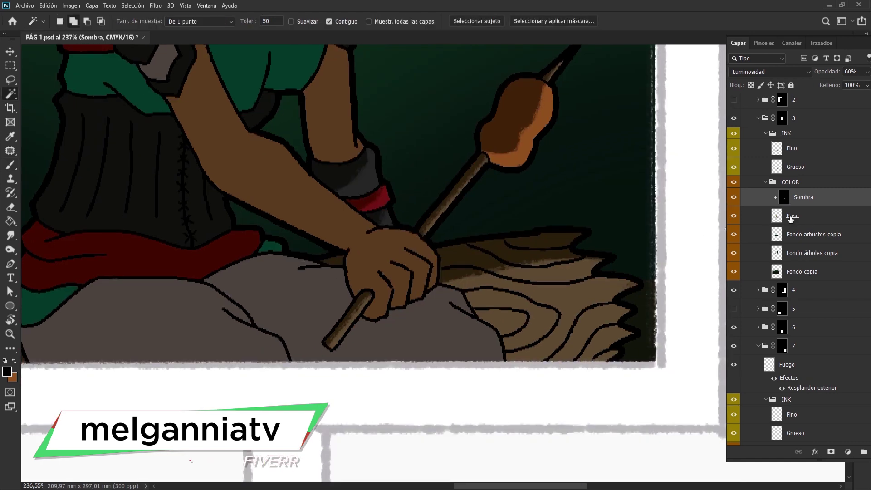
key(alt+bracketleft)
click(394, 347)
- Trim the trousers selection and erase highlights on the trousers beside the hand and stick
key(l)
mouse_move(245, 388)
mouse_down()
mouse_move(369, 336)
mouse_move(245, 388)
mouse_up()
key(b)
key(alt+bracketright)
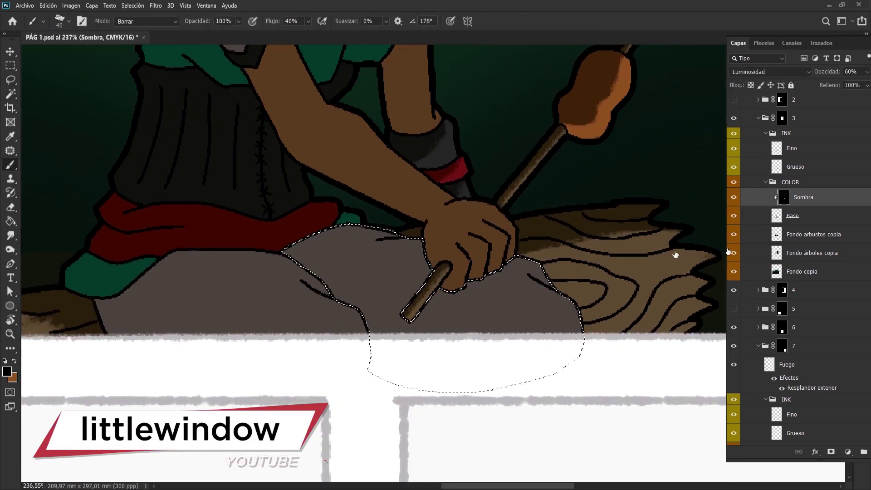
drag(536, 306, 472, 297)
mouse_move(454, 249)
mouse_down()
mouse_move(481, 264)
mouse_move(488, 190)
mouse_up()
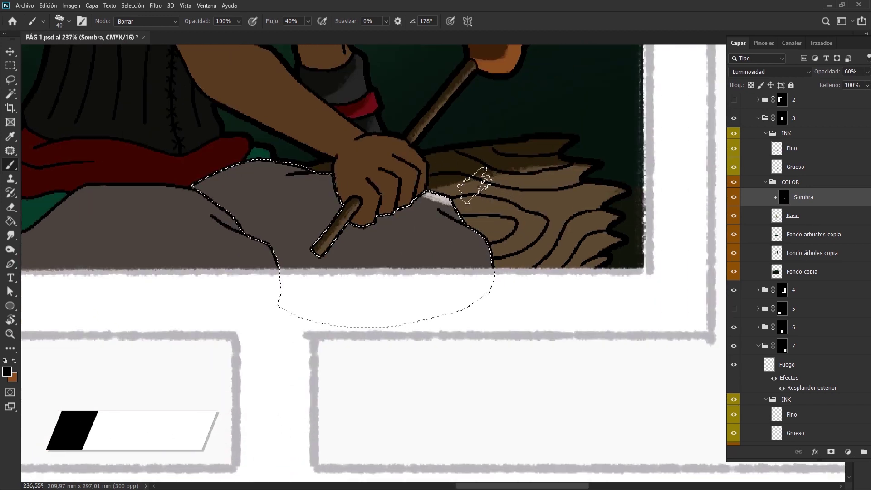
mouse_move(431, 236)
mouse_down()
mouse_move(456, 243)
mouse_move(411, 243)
mouse_move(383, 307)
mouse_up()
key(bracketleft)
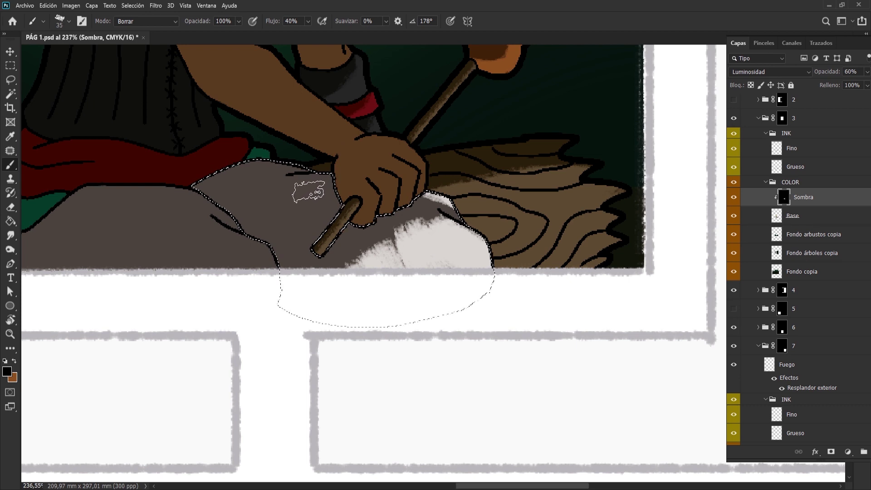
drag(362, 186, 316, 184)
- Adjust the brush size and toggle its mode between normal painting and erasing
key(shift+alt+n)
key(bracketright)
key(bracketright)
key(bracketright)
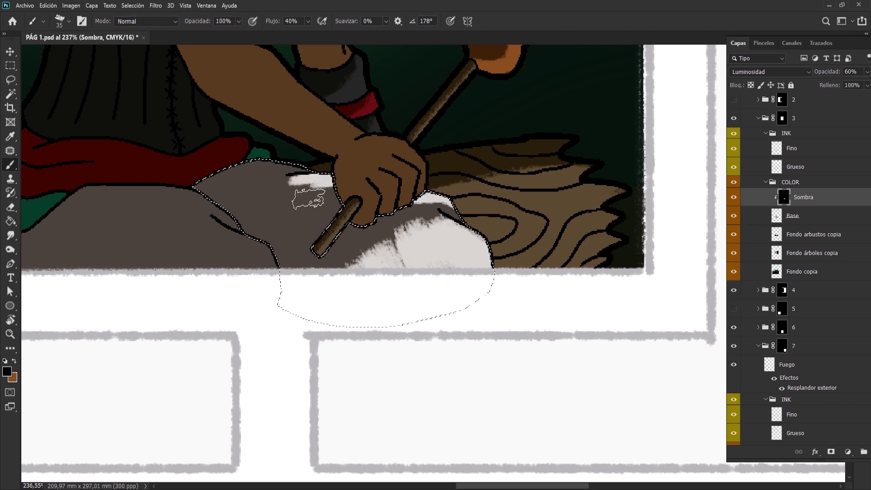
key(shift+alt+r)
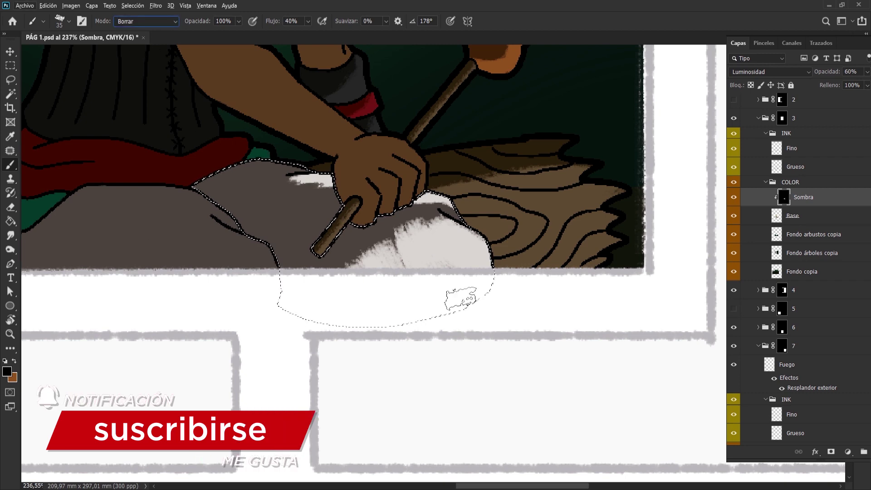
scroll(458, 302, down, 2)
scroll(455, 307, down, 2)
scroll(449, 310, up, 2)
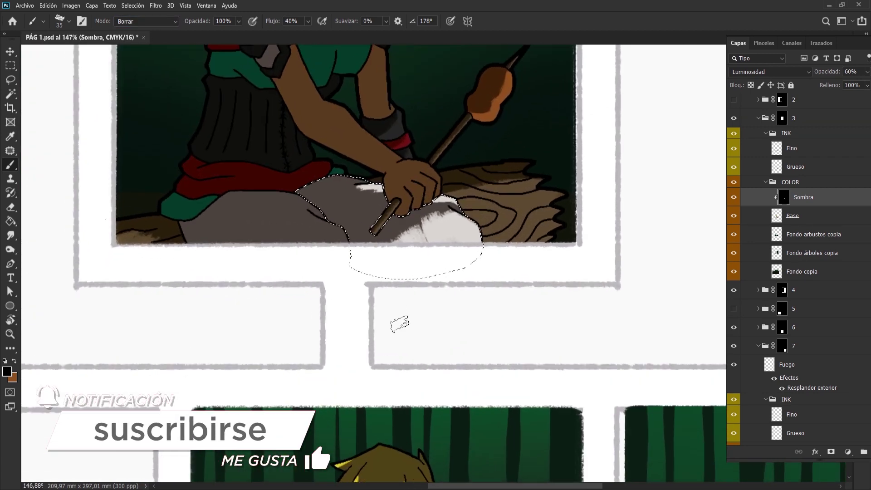
key(shift+alt+n)
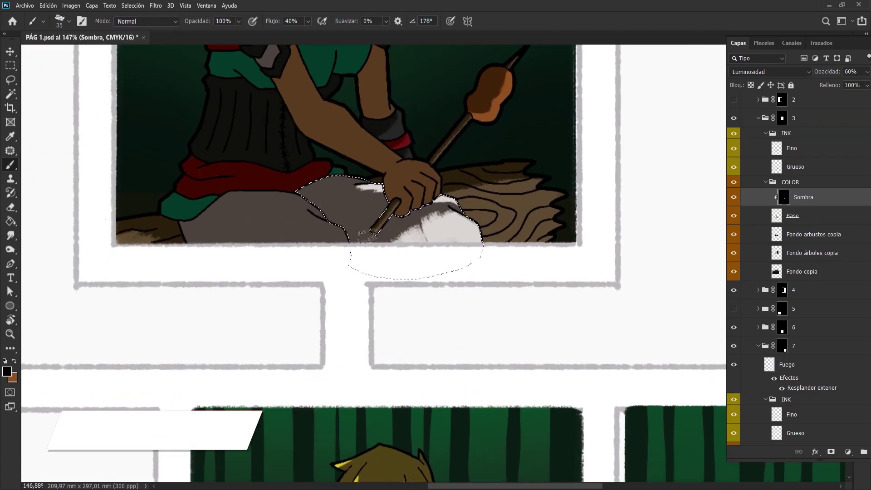
key(shift+alt+r)
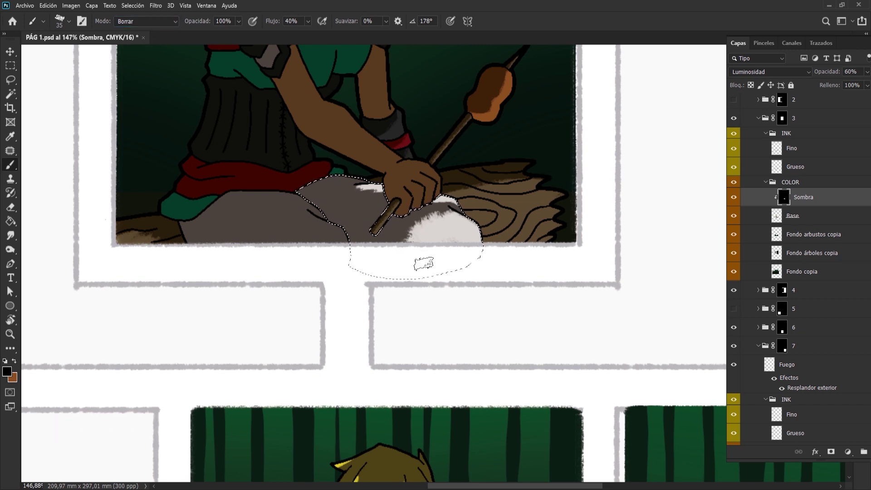
scroll(389, 317, up, 1)
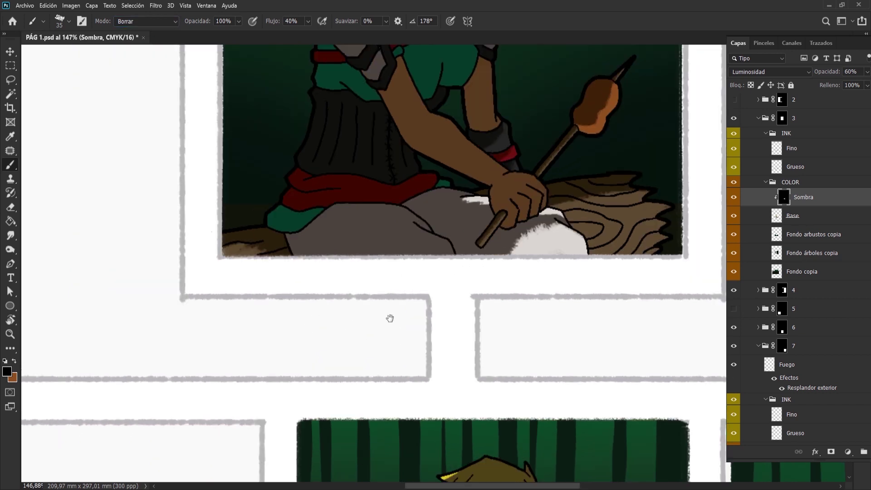
scroll(381, 316, up, 1)
- Restore the previous trousers selection and try an erase stroke inside it, then undo
key(l)
key(ctrl+d)
scroll(449, 284, up, 1)
scroll(466, 278, up, 1)
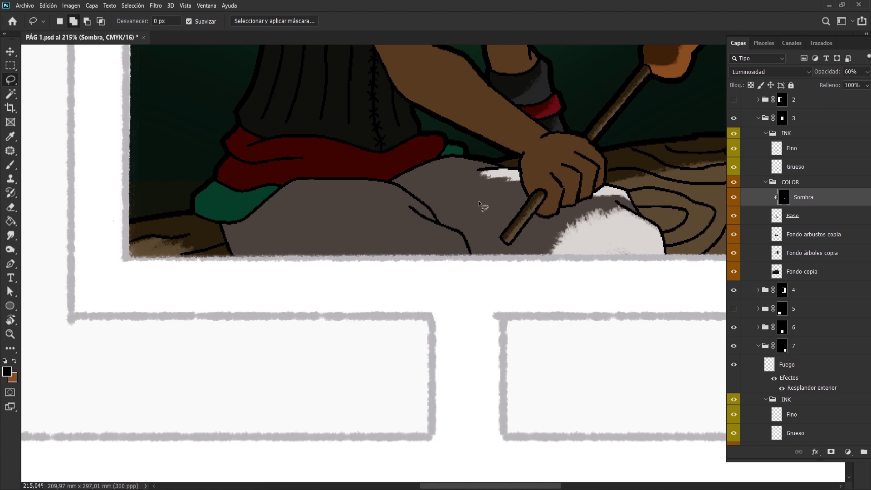
key(ctrl+shift+d)
key(b)
mouse_move(482, 206)
mouse_down()
mouse_move(461, 149)
mouse_move(418, 243)
mouse_move(456, 249)
mouse_up()
key(ctrl+z)
key(ctrl+z)
- Reselect the trousers and cut their right side out of the selection with Lasso
key(l)
ctrl+click(282, 253)
key(ctrl+shift+d)
drag(564, 182, 428, 229)
drag(453, 198, 333, 328)
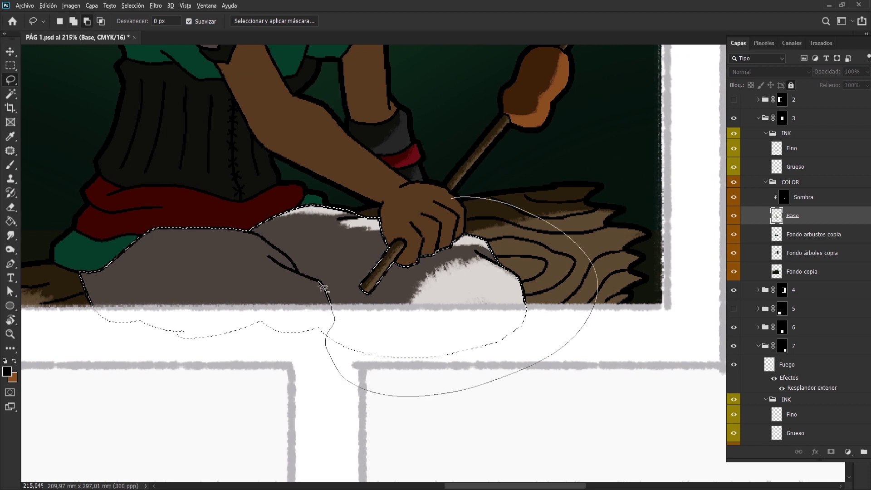
drag(427, 146, 453, 198)
drag(317, 227, 463, 202)
key(b)
key(alt+bracketright)
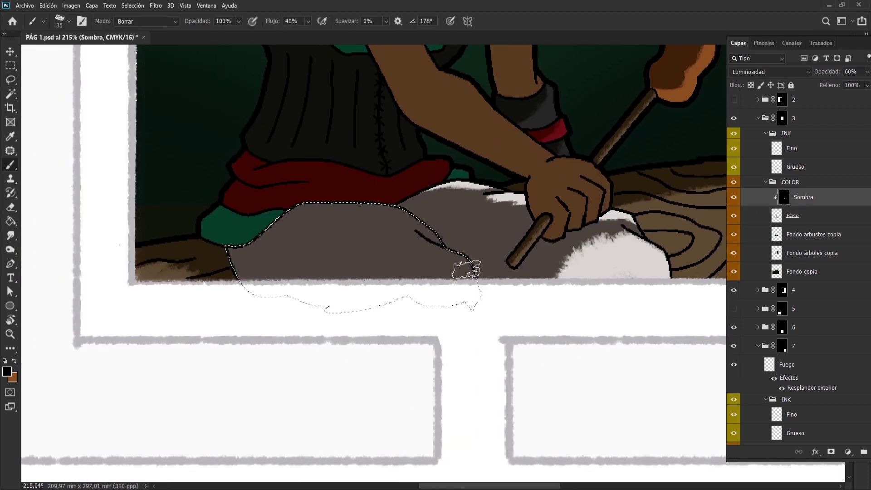
- Erase broad highlight patches across the trousers' top edge, middle and lower lap
drag(466, 266, 436, 259)
mouse_move(363, 207)
mouse_down()
mouse_move(453, 233)
mouse_move(422, 272)
mouse_move(354, 273)
mouse_up()
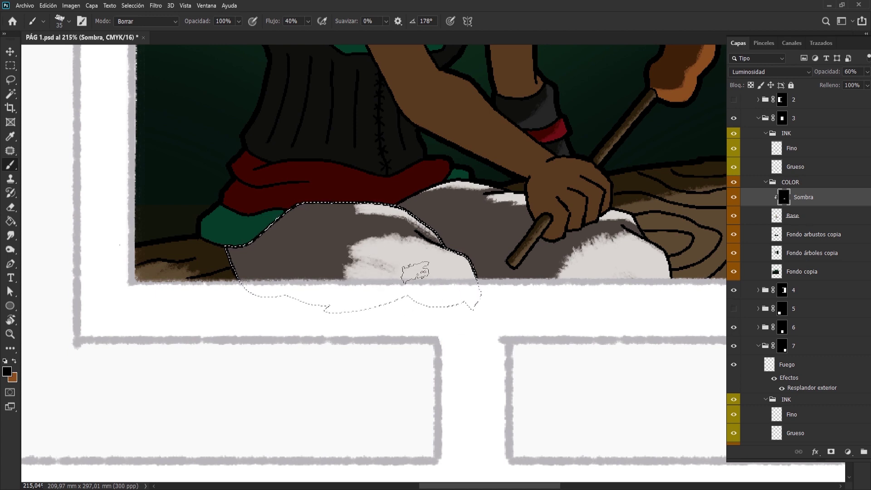
drag(312, 217, 349, 211)
drag(340, 254, 358, 303)
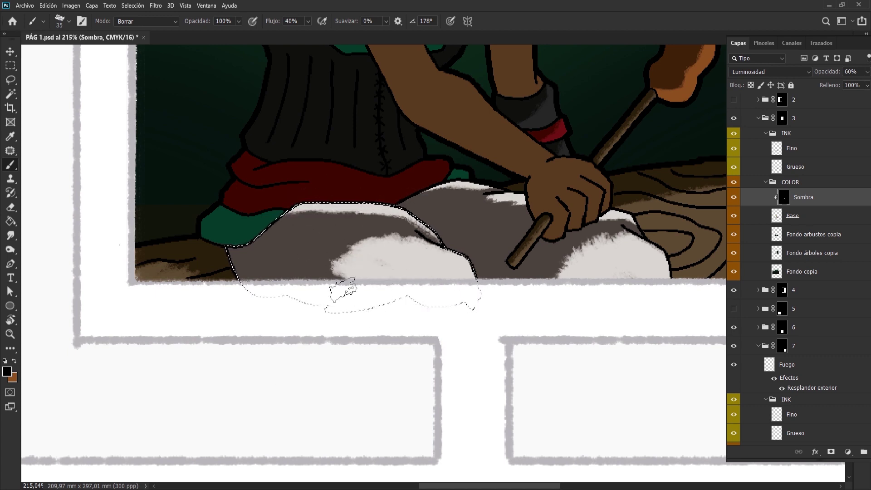
mouse_move(410, 244)
mouse_down()
mouse_move(316, 267)
mouse_move(253, 301)
mouse_up()
key(shift+alt+n)
key(shift+alt+r)
drag(313, 265, 335, 291)
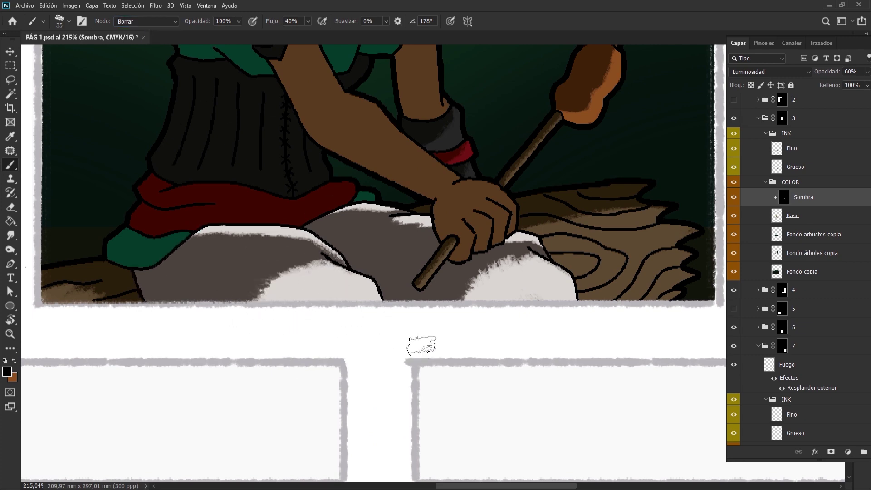
scroll(454, 314, down, 5)
scroll(454, 313, up, 1)
scroll(408, 326, up, 2)
scroll(376, 317, up, 1)
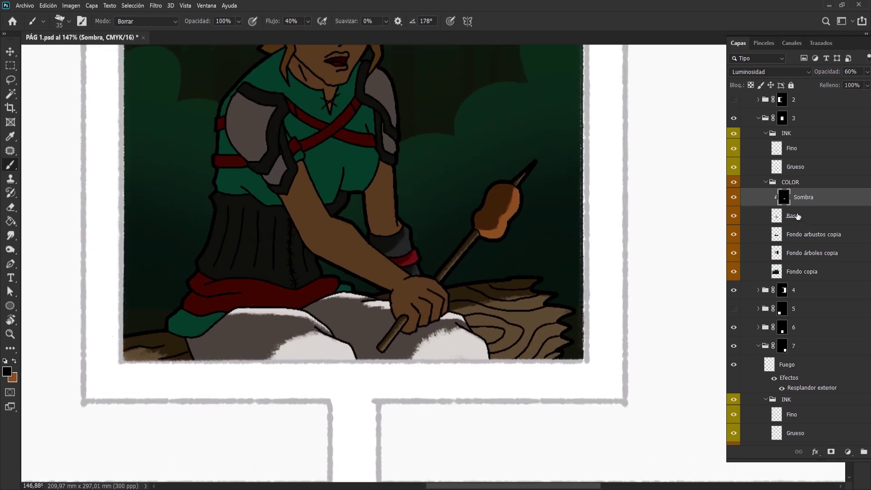
- Magic-wand the forearm and fist on the Base layer, then return to Sombra with the brush
key(alt+bracketleft)
key(w)
key(b)
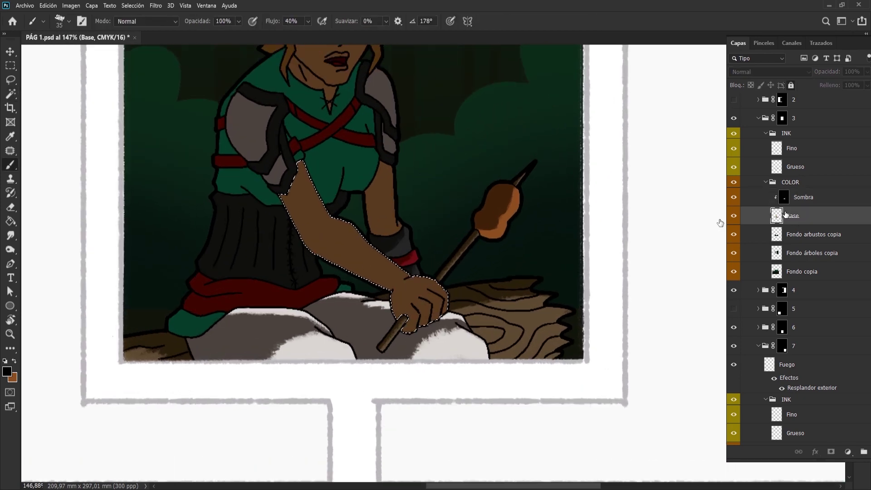
key(alt+bracketright)
scroll(476, 199, up, 2)
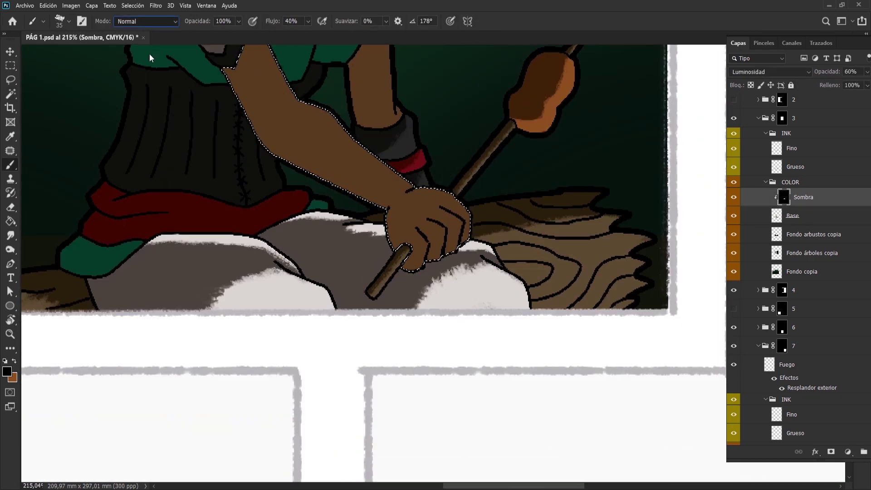
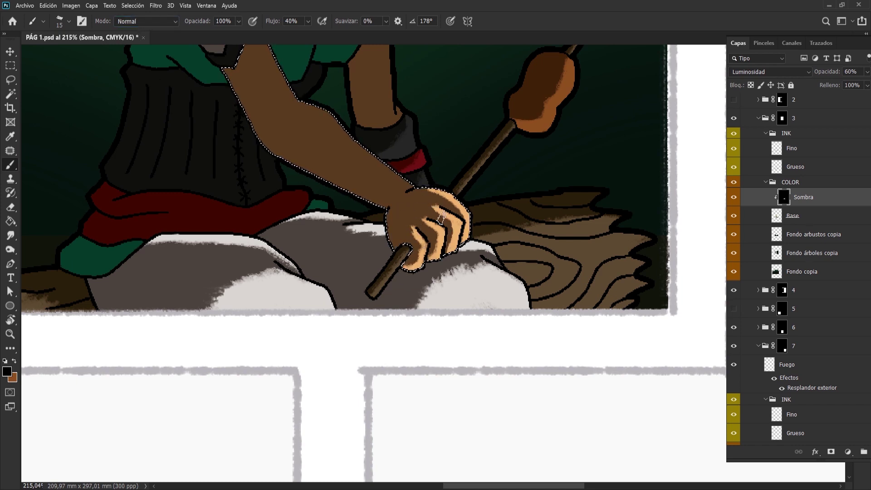
- On Sombra, erase a light skin strip down the upper arm and forearm, then return the brush to Normal and deselect
drag(333, 97, 354, 170)
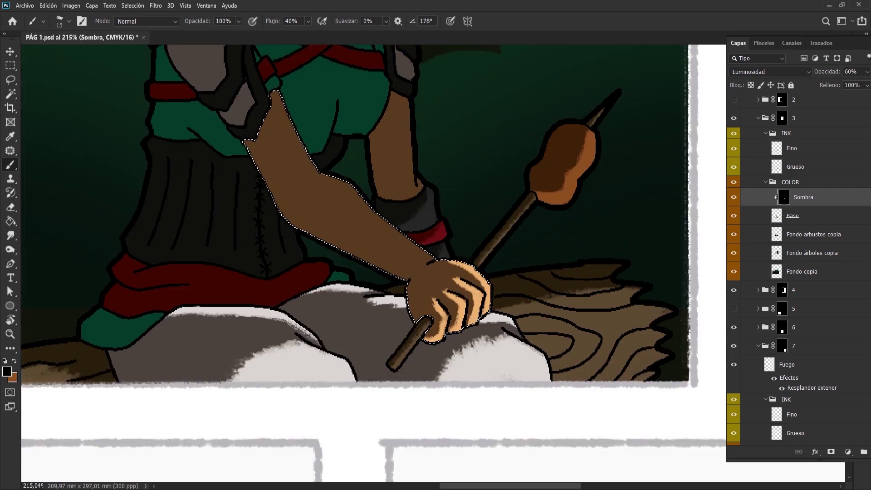
key(bracketright)
key(bracketright)
key(bracketright)
key(alt+shift+r)
drag(318, 175, 429, 245)
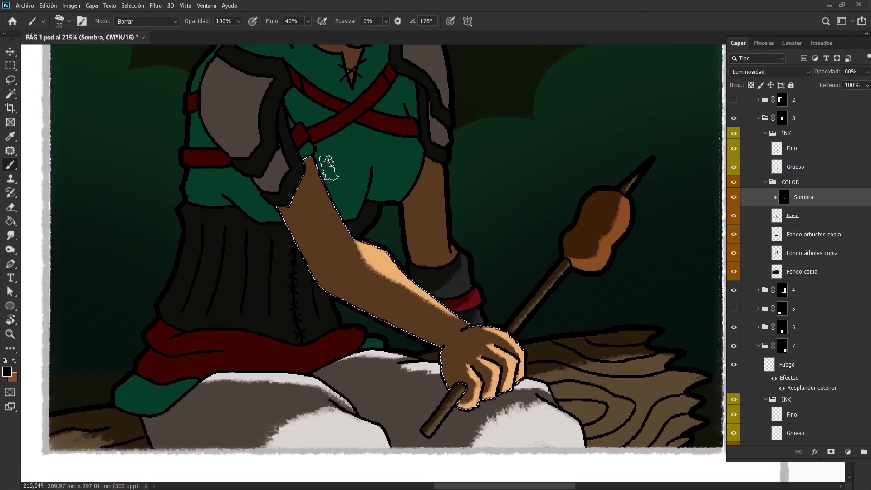
drag(338, 184, 373, 252)
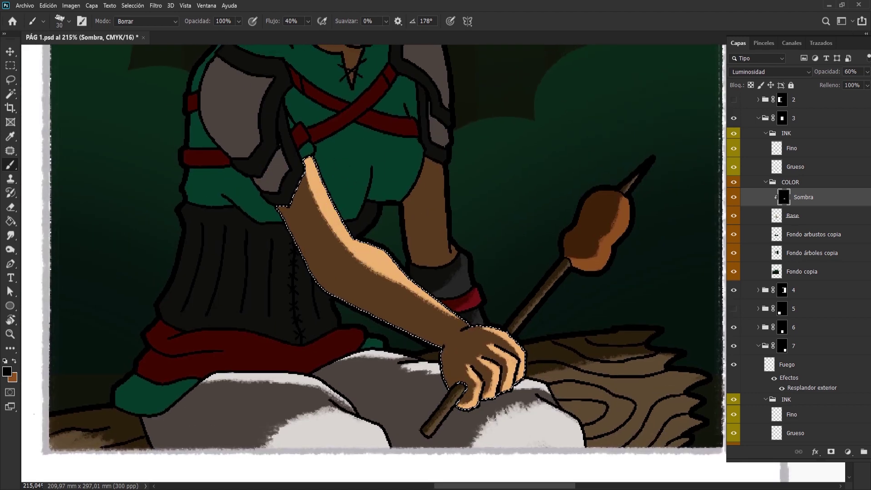
scroll(417, 263, down, 2)
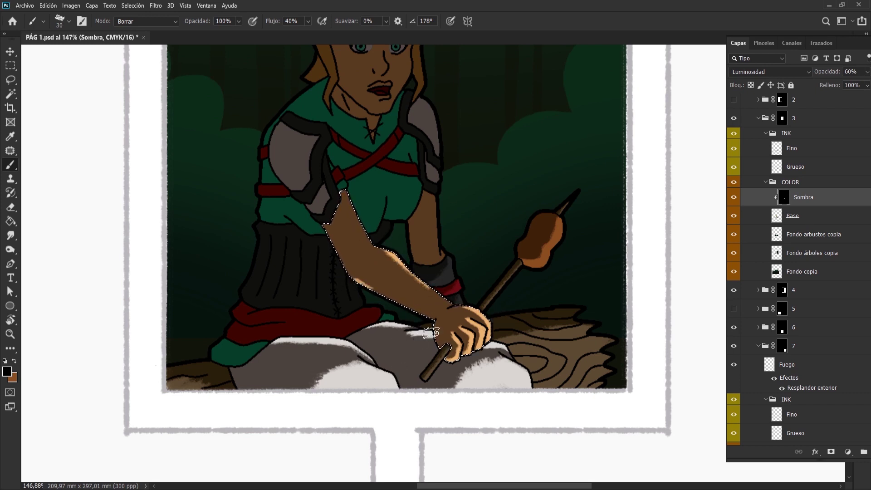
drag(418, 321, 360, 292)
click(145, 20)
click(136, 30)
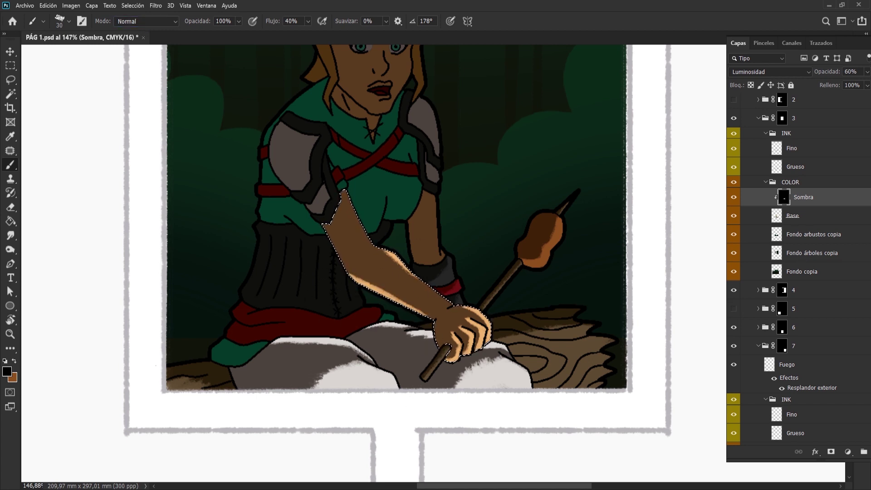
key(ctrl+d)
- Magic Wand the upper-arm skin on Base and erase shadow along its right side on Sombra
click(805, 213)
key(w)
click(424, 227)
click(803, 197)
click(154, 60)
drag(438, 255, 433, 195)
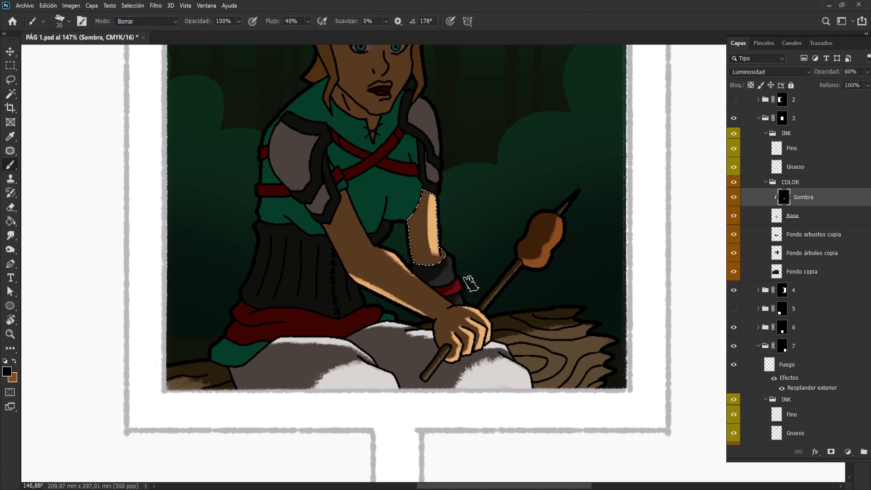
click(797, 215)
- Lighten the red sash's top and lower band with a smaller Borrar brush, then deselect
key(w)
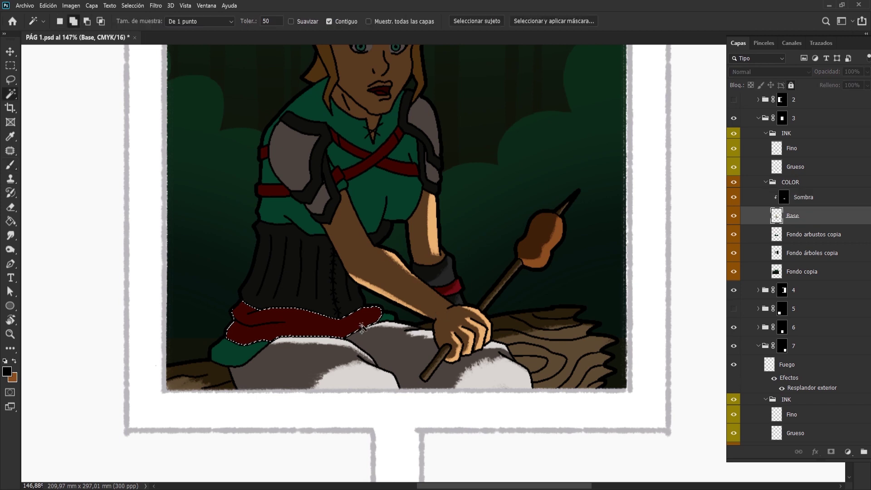
click(803, 197)
key(b)
mouse_move(338, 313)
mouse_down()
mouse_move(379, 312)
mouse_move(282, 301)
mouse_move(311, 311)
mouse_move(357, 302)
mouse_up()
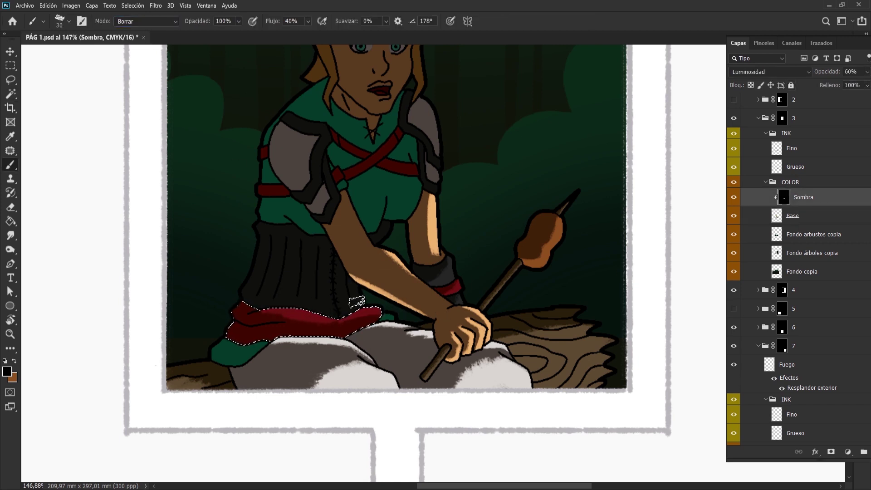
drag(298, 345, 391, 334)
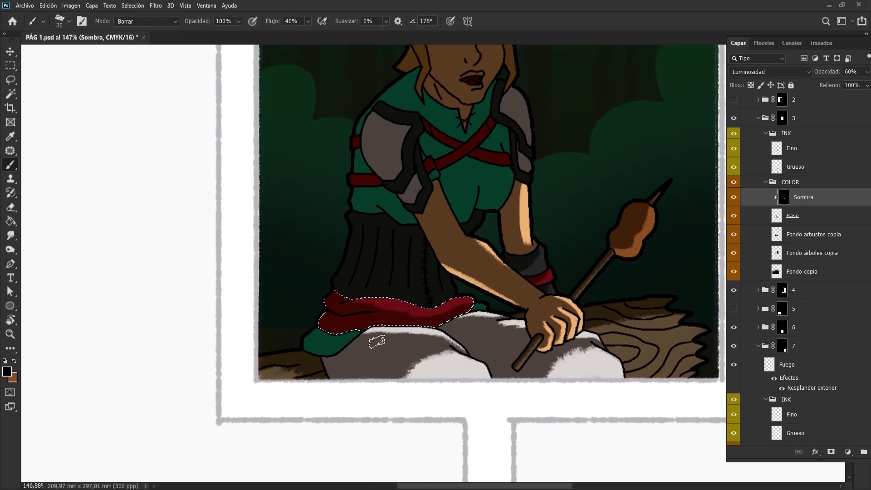
alt+scroll(391, 334, up, 3)
key(bracketleft)
key(bracketleft)
key(bracketleft)
mouse_move(451, 336)
mouse_down()
mouse_move(341, 335)
mouse_move(402, 341)
mouse_up()
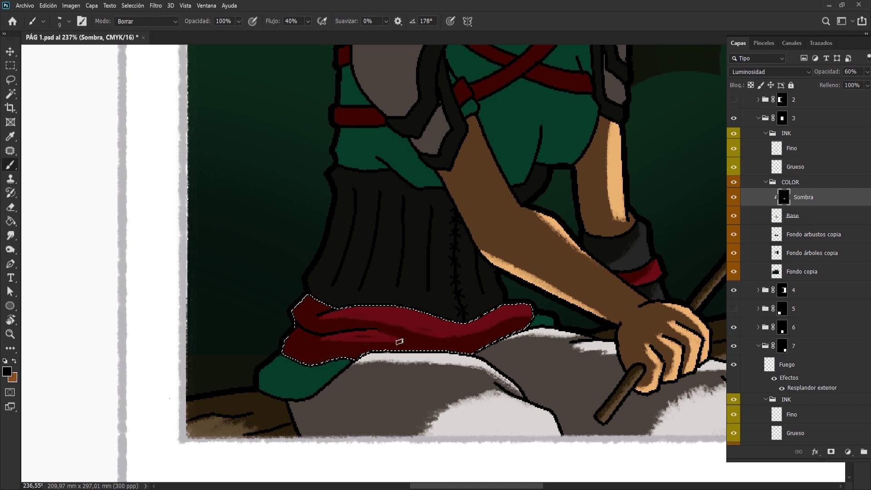
alt+scroll(521, 288, down, 3)
key(ctrl+d)
- Magic Wand the black corset on Base and erase vertical highlights into its Sombra shading
key(alt+bracketleft)
key(shift+alt+n)
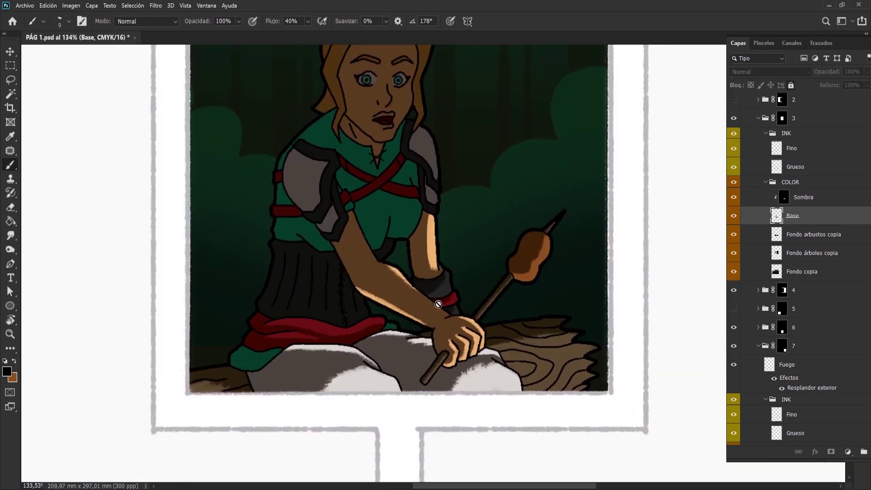
key(w)
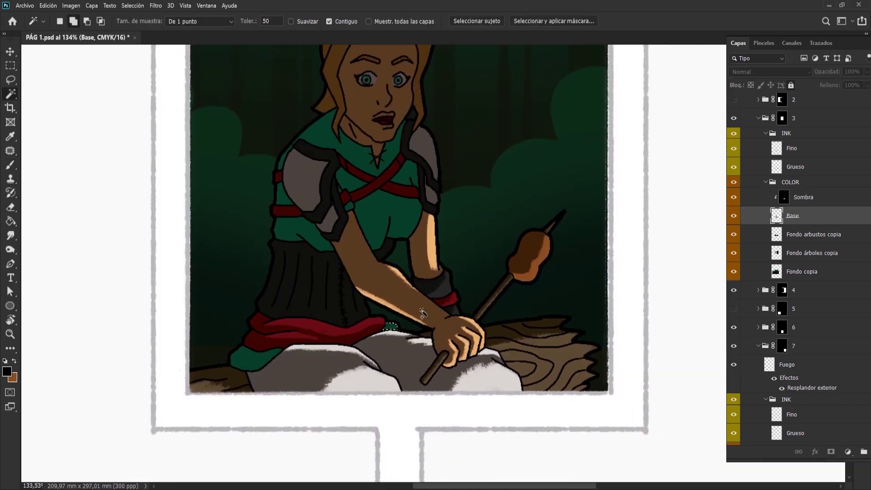
key(alt+bracketright)
key(b)
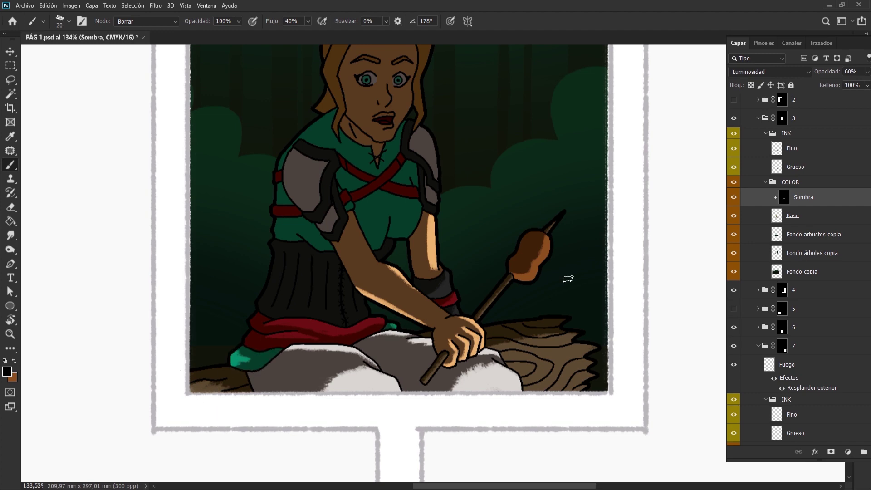
key(alt+bracketleft)
key(w)
click(341, 287)
key(alt+bracketright)
key(b)
key(shift+alt+r)
scroll(385, 247, up, 3)
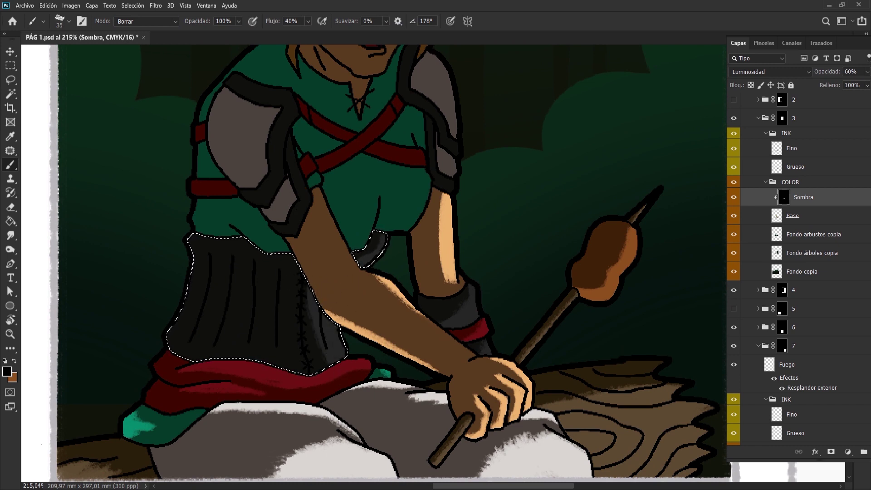
mouse_move(313, 354)
mouse_down()
mouse_move(291, 301)
mouse_move(247, 281)
mouse_move(302, 350)
mouse_move(233, 253)
mouse_move(249, 256)
mouse_move(179, 340)
mouse_up()
- Erase thin light streaks on the corset's left side with a smaller Borrar brush
key(shift+alt+n)
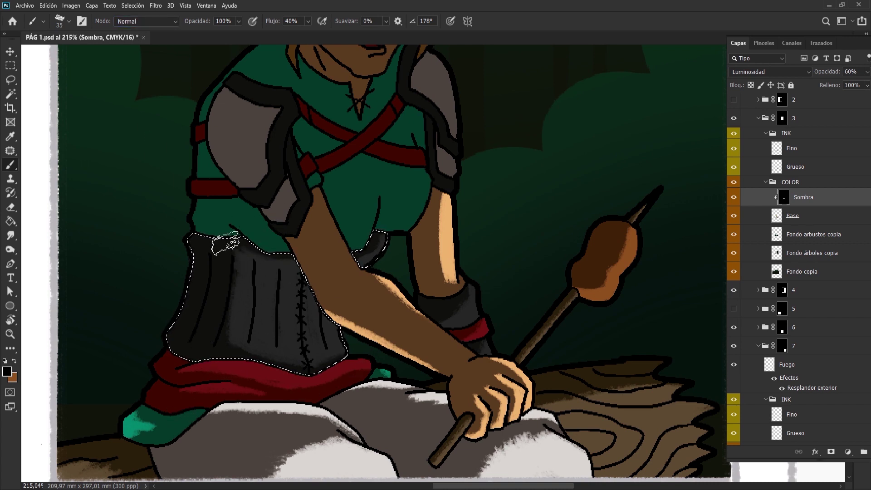
key(shift+alt+r)
key(bracketleft)
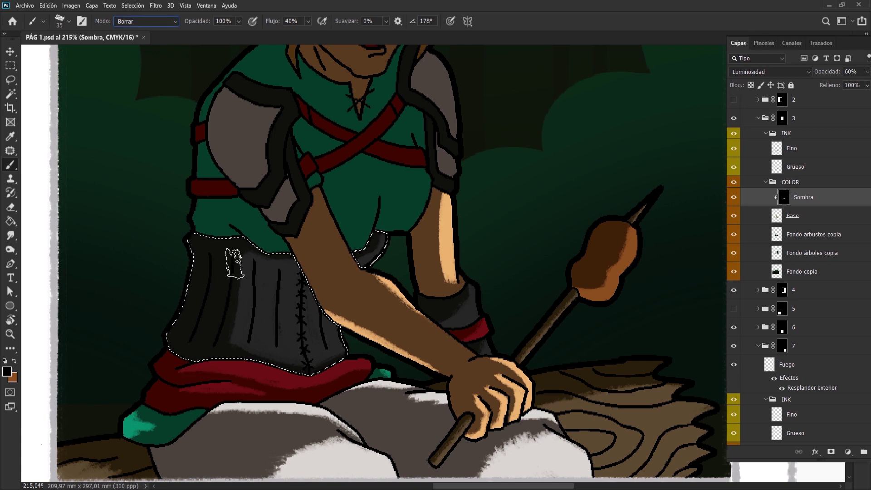
key(bracketleft)
key(bracketleft)
drag(202, 336, 233, 257)
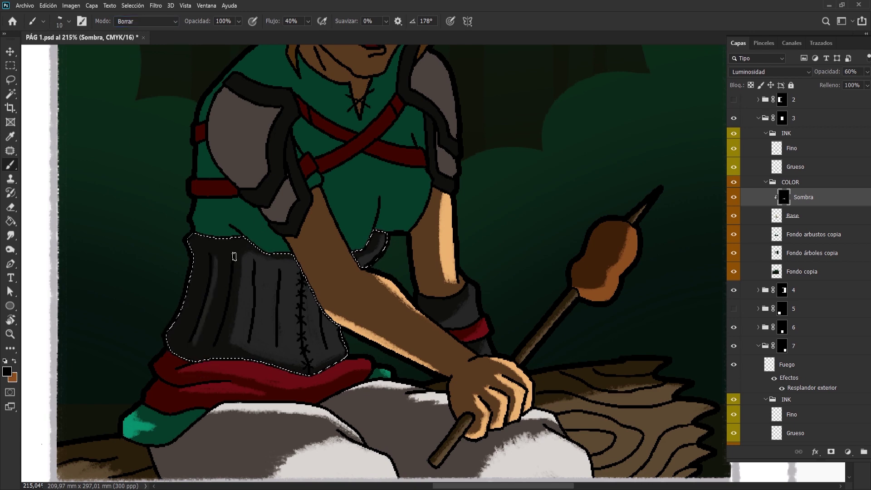
alt+scroll(377, 263, down, 3)
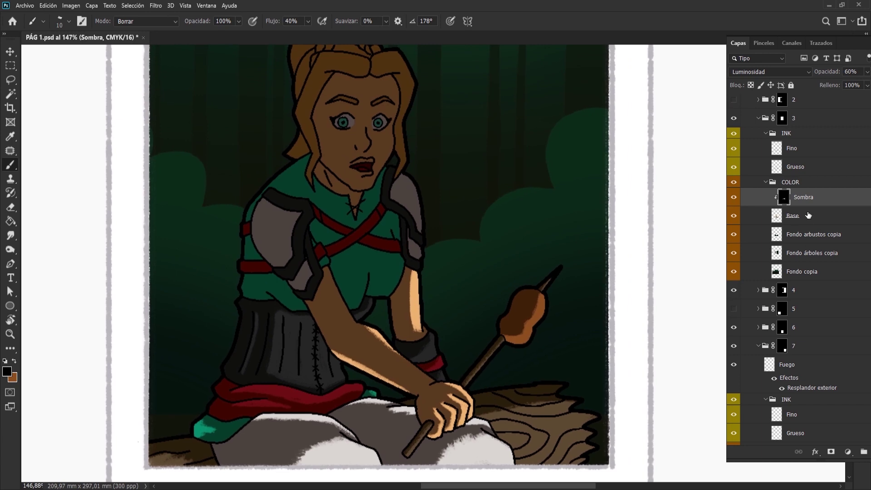
- Erase a lighter inner band along the near shoulder guard on Sombra
click(808, 215)
key(ctrl+d)
key(w)
click(801, 202)
key(b)
key(alt+shift+r)
alt+scroll(303, 231, up, 5)
drag(304, 256, 305, 177)
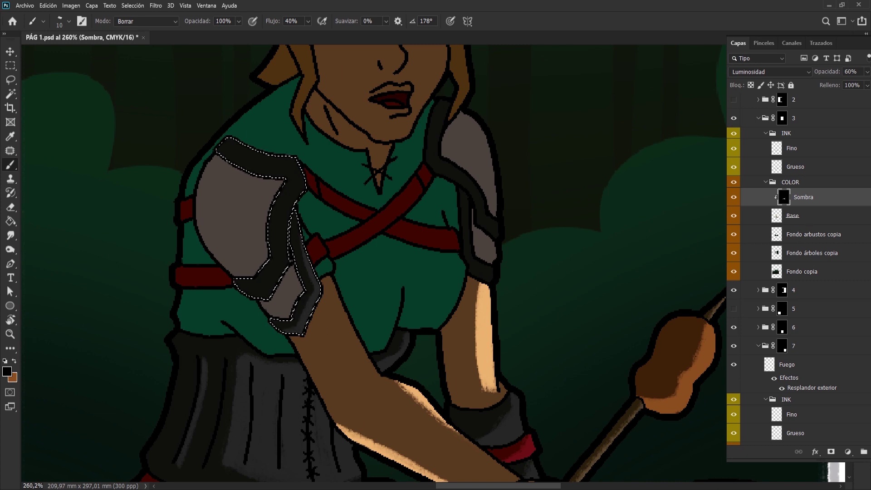
drag(305, 177, 282, 259)
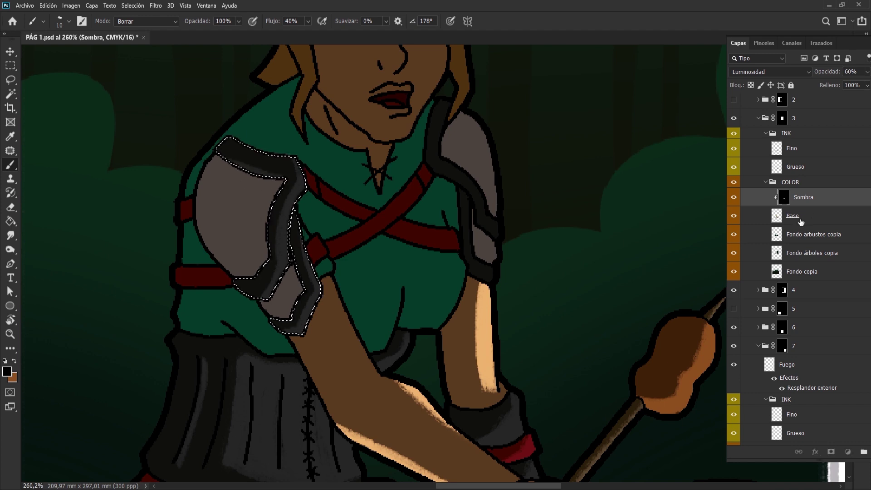
- Magic Wand the grey shoulder-guard plate and scribble wide white highlights on its upper and lower parts
click(749, 217)
key(ctrl+d)
key(w)
click(275, 312)
click(803, 203)
key(b)
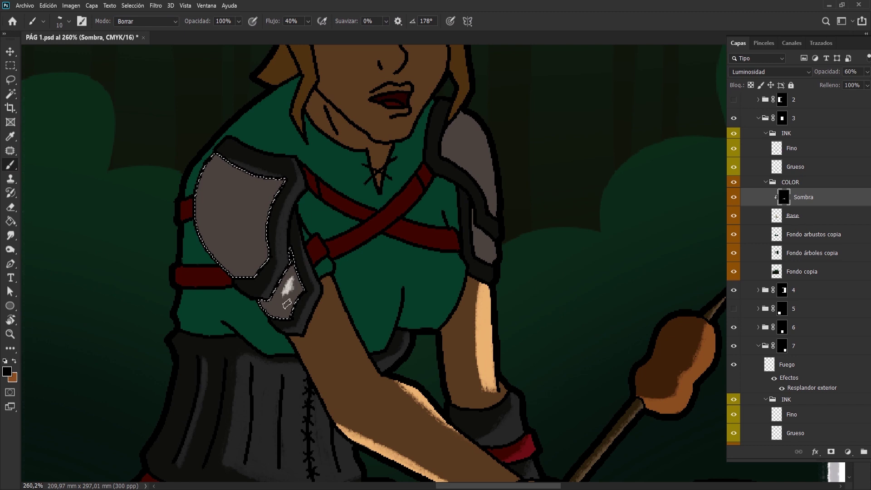
mouse_move(288, 297)
mouse_down()
mouse_move(295, 284)
mouse_move(345, 279)
mouse_move(357, 255)
mouse_up()
mouse_move(311, 238)
mouse_down()
mouse_move(324, 172)
mouse_move(290, 207)
mouse_up()
mouse_move(323, 169)
mouse_down()
mouse_move(281, 222)
mouse_move(303, 242)
mouse_move(286, 200)
mouse_move(274, 207)
mouse_move(334, 173)
mouse_move(317, 255)
mouse_up()
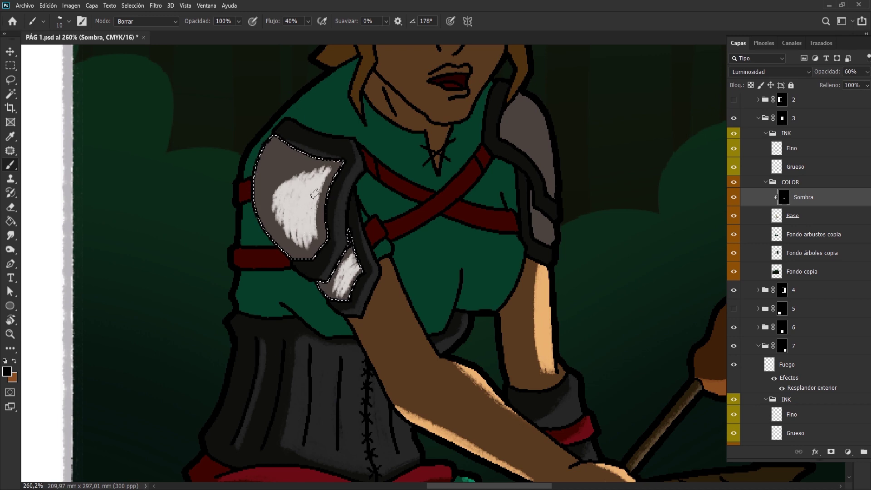
- Magic Wand the green shirt front on the Base layer
drag(411, 295, 346, 336)
key(w)
key(alt+bracketleft)
click(431, 320)
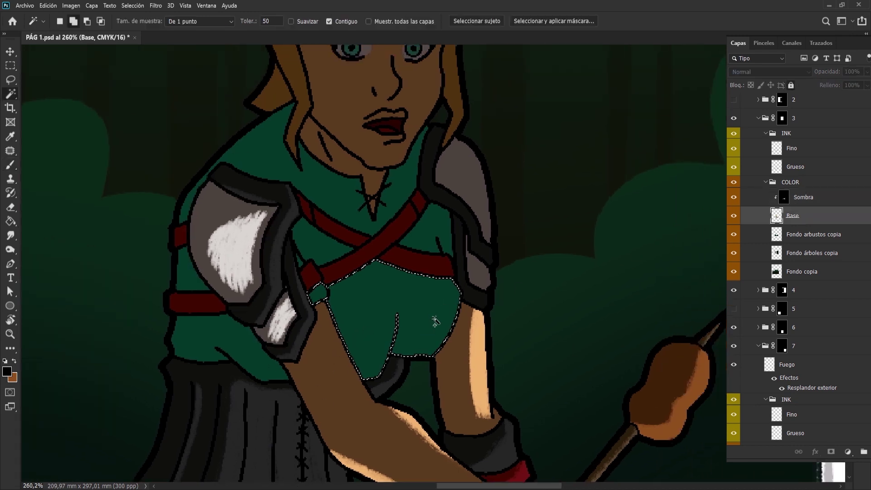
- Erase teal highlights into the shirt's shadow by the strap and right edge, then deselect
key(alt+bracketright)
key(b)
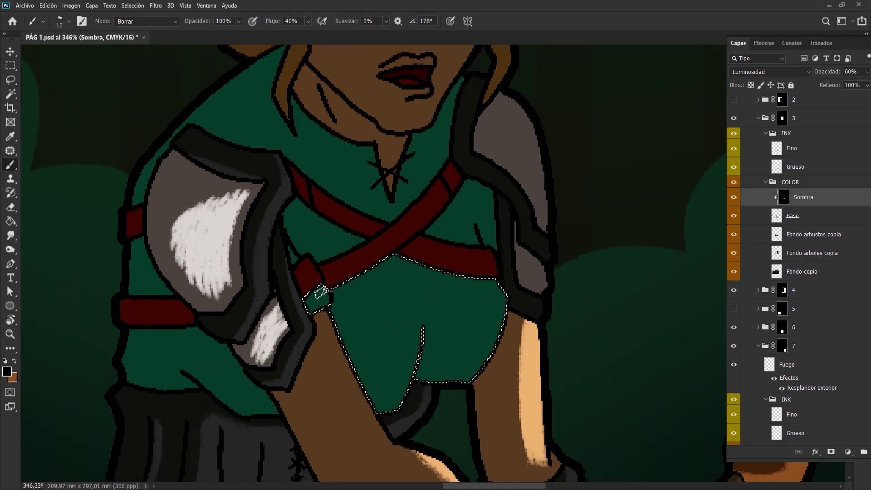
scroll(322, 289, up, 2)
key(bracketright)
click(319, 296)
drag(438, 311, 447, 277)
key(bracketleft)
mouse_move(416, 338)
mouse_down()
mouse_move(412, 257)
mouse_move(408, 318)
mouse_move(395, 345)
mouse_move(341, 369)
mouse_move(414, 348)
mouse_up()
mouse_move(502, 317)
mouse_down()
mouse_move(504, 254)
mouse_move(471, 345)
mouse_move(505, 310)
mouse_move(486, 346)
mouse_up()
key(ctrl+d)
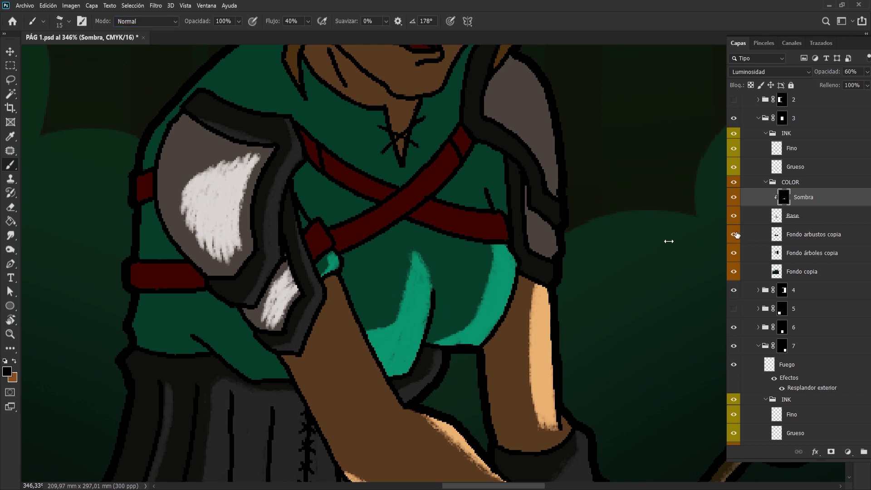
- Select the tunic's lower-left area, try a lighter stroke there, and undo it to keep the shadow
key(alt+bracketleft)
key(w)
click(241, 346)
mouse_move(241, 345)
mouse_down()
mouse_move(396, 310)
mouse_move(435, 355)
mouse_move(389, 368)
mouse_up()
key(alt+bracketright)
key(b)
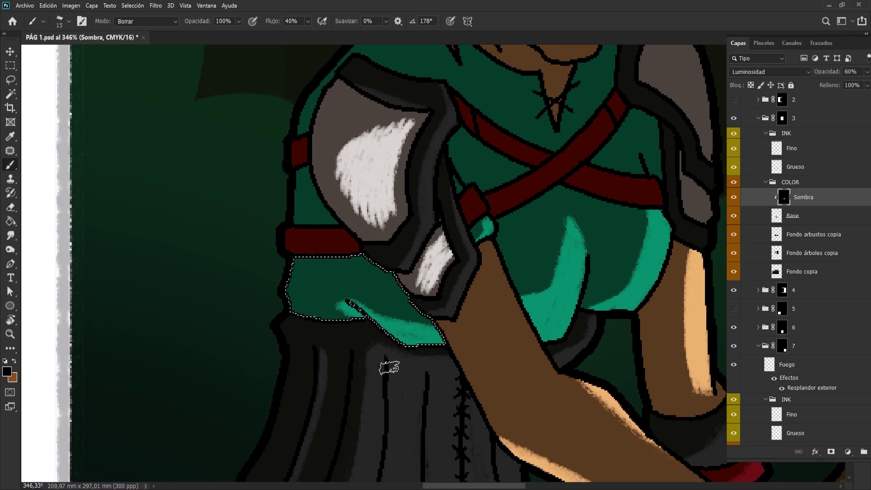
drag(311, 300, 347, 318)
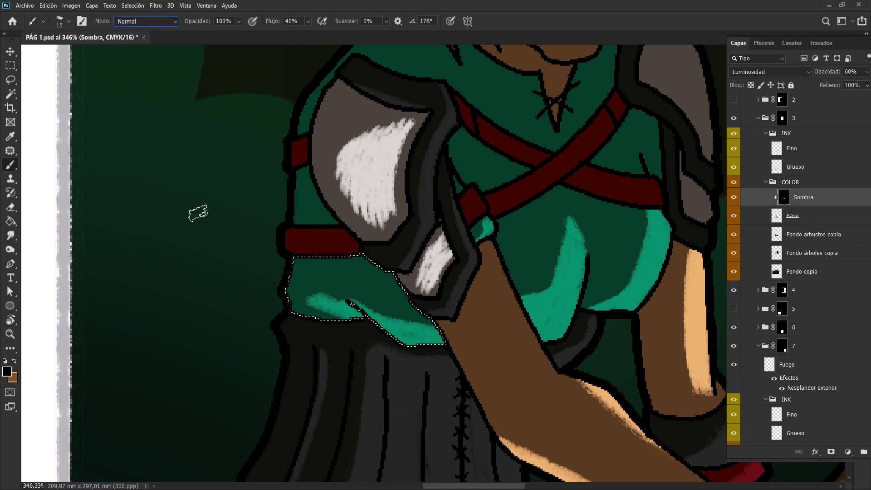
key(ctrl+z)
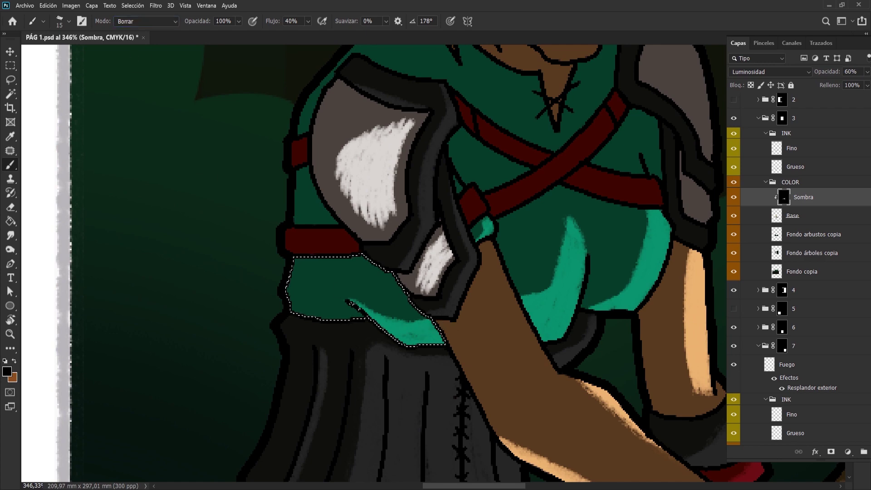
- Lasso a region on the upper arm and zoom around to review the lit arm and torso
mouse_move(558, 291)
mouse_down()
mouse_move(277, 128)
mouse_move(406, 325)
mouse_up()
drag(379, 366, 405, 328)
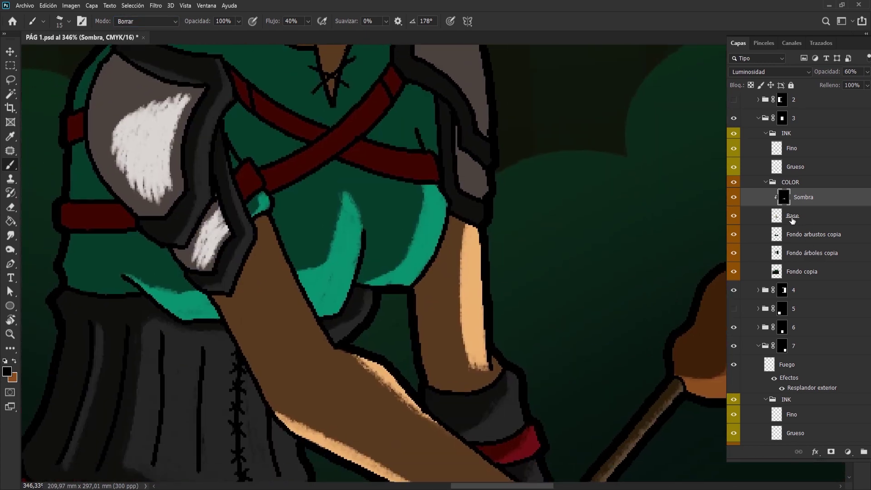
key(l)
drag(298, 278, 261, 213)
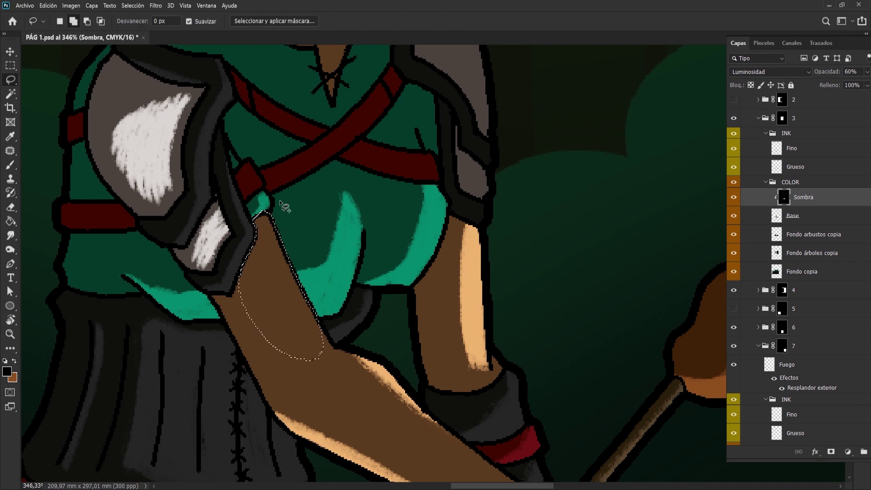
key(b)
scroll(450, 317, down, 2)
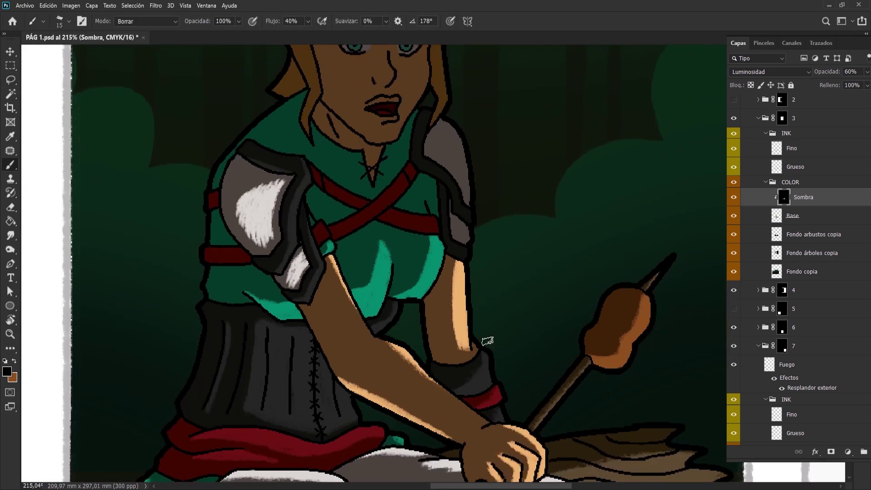
scroll(487, 341, up, 2)
scroll(408, 339, down, 5)
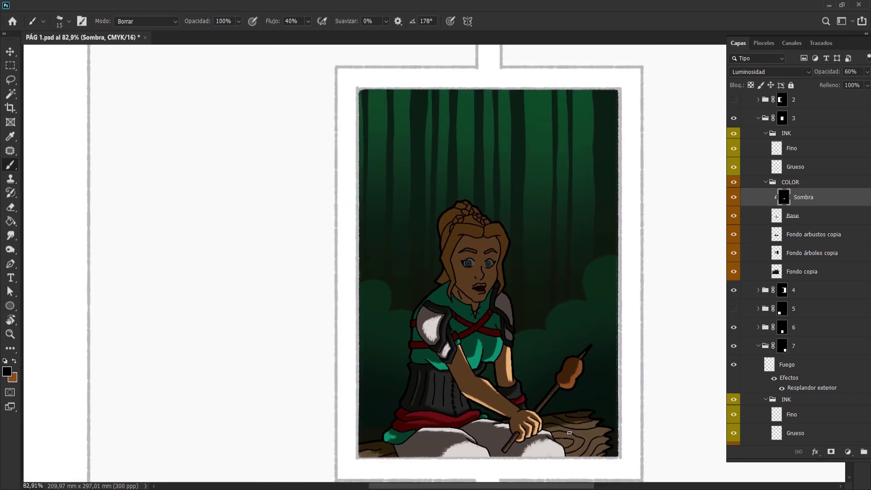
scroll(410, 304, up, 2)
scroll(409, 303, up, 2)
scroll(409, 303, up, 1)
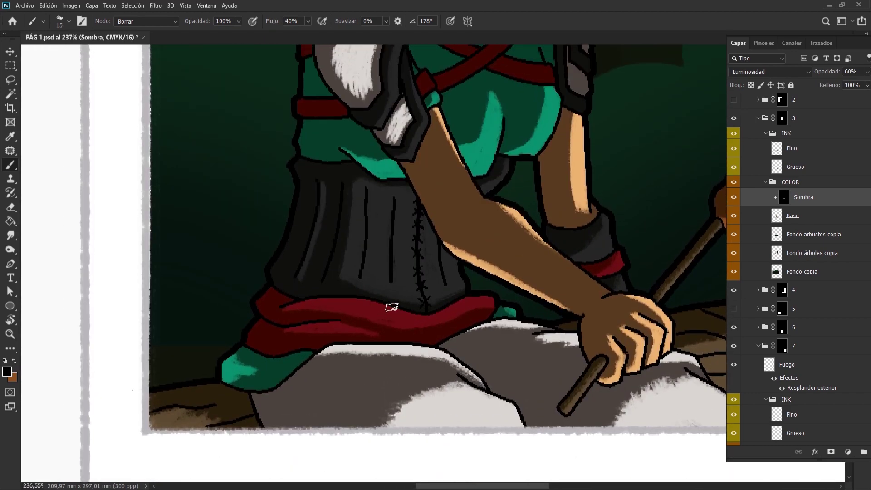
drag(357, 308, 194, 398)
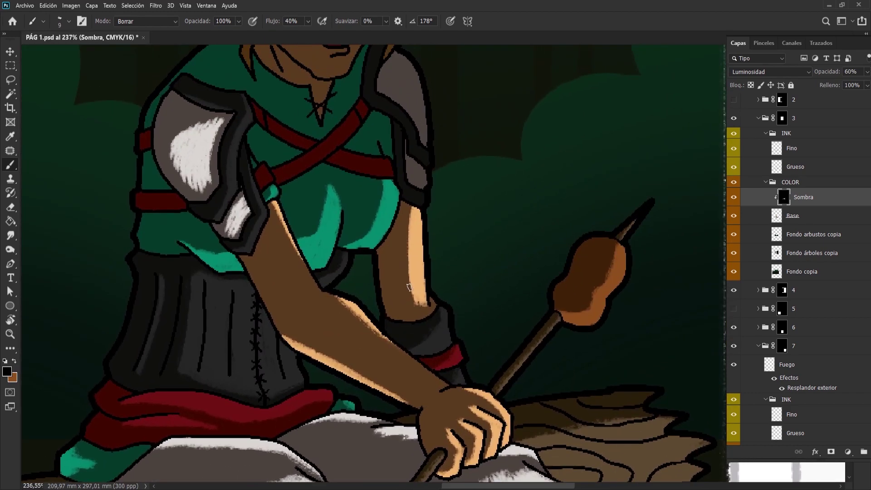
- Select the right shoulder pad's plate, save the page, and erase bright firelight onto the plate
drag(419, 299, 469, 413)
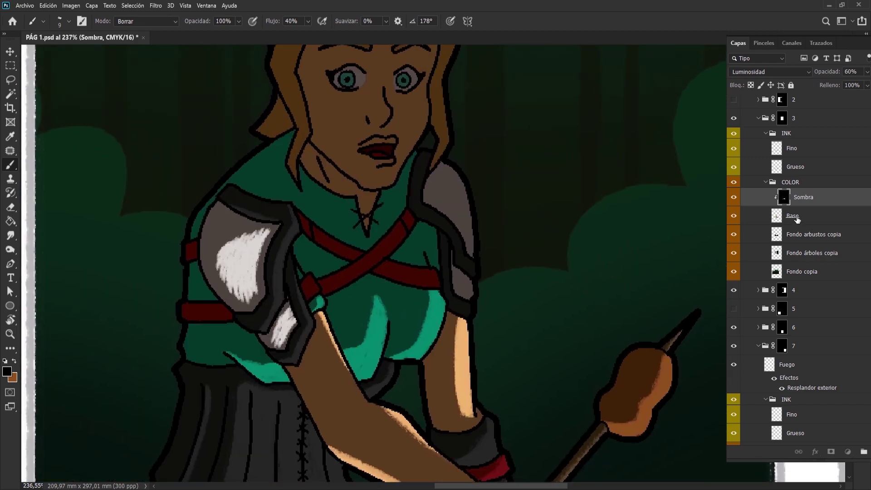
click(798, 216)
key(w)
click(803, 197)
key(b)
key(ctrl+s)
drag(466, 278, 461, 270)
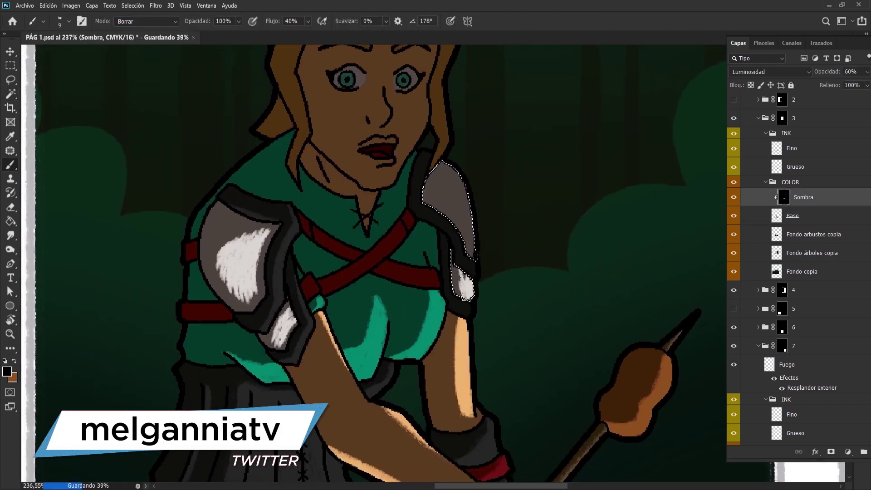
mouse_move(454, 179)
mouse_down()
mouse_move(466, 218)
mouse_move(454, 177)
mouse_up()
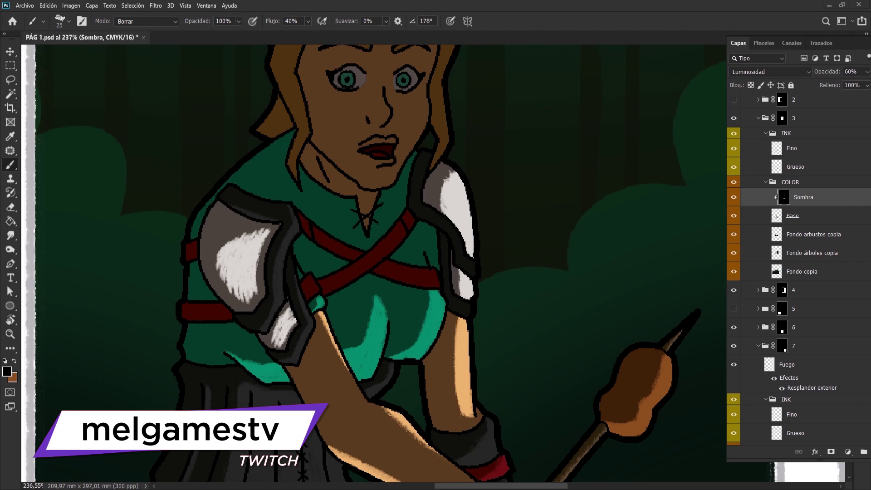
- Magic Wand the shoulder pad's dark trim and lighten its edge with a size 10 brush
key(alt+bracketleft)
key(w)
click(475, 267)
key(alt+bracketright)
key(b)
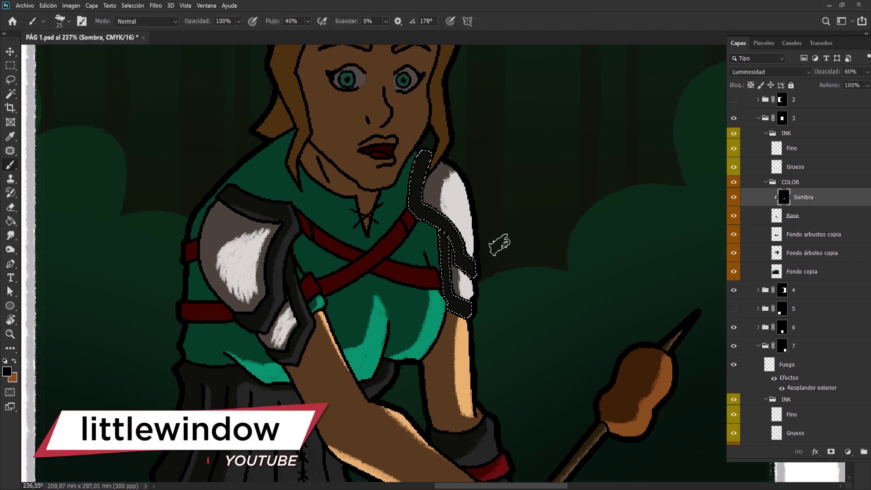
scroll(463, 206, up, 1)
key(bracketleft)
key(bracketleft)
scroll(145, 21, down, 3)
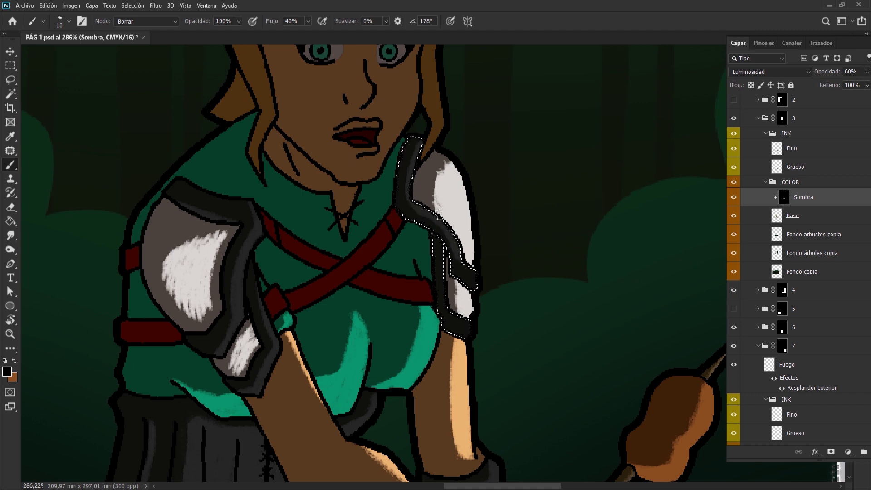
drag(445, 293, 462, 320)
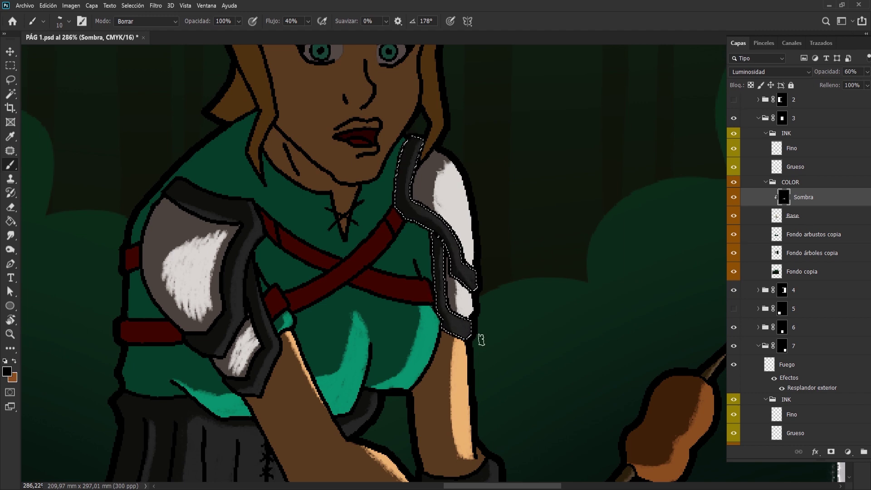
key(w)
click(793, 215)
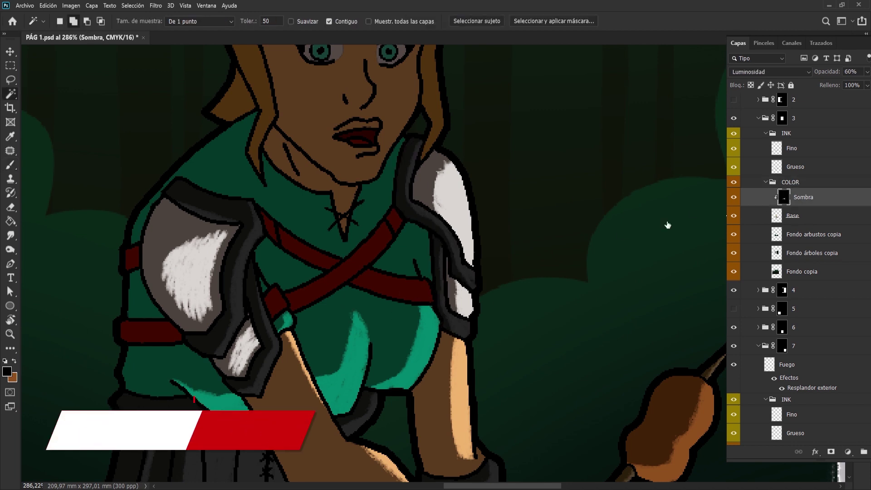
- Erase shadow along both crossed red chest straps, then deselect
click(405, 286)
key(b)
key(alt+bracketright)
drag(272, 313, 395, 218)
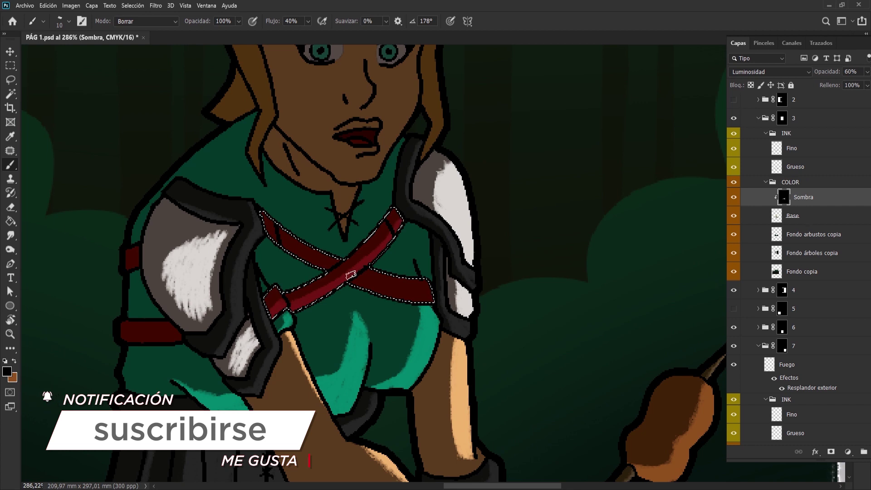
drag(270, 222, 401, 292)
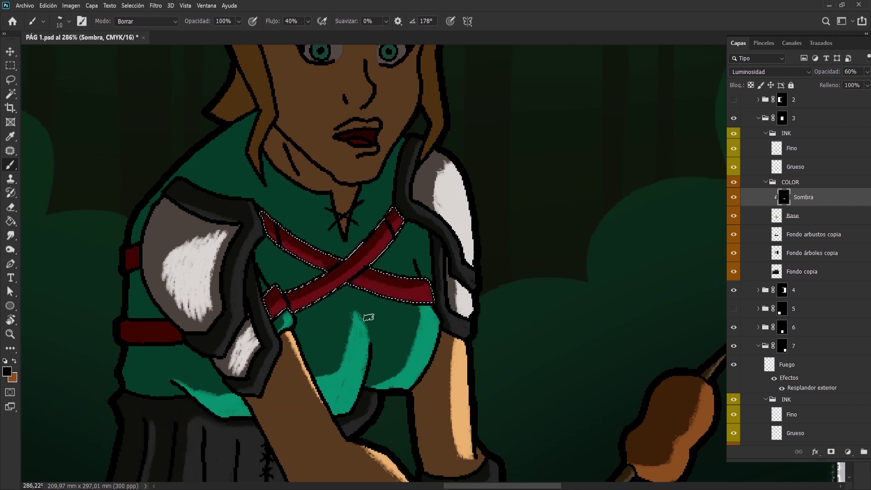
key(ctrl+d)
- Bring the face into view and Magic Wand its skin on the Base layer
drag(390, 226, 392, 280)
scroll(392, 280, down, 3)
mouse_move(476, 356)
mouse_down()
mouse_move(389, 276)
mouse_move(428, 243)
mouse_up()
scroll(388, 275, up, 10)
key(alt+bracketleft)
key(w)
click(426, 291)
- On the Sombra layer, erase the shadow across and below the left cheek
key(b)
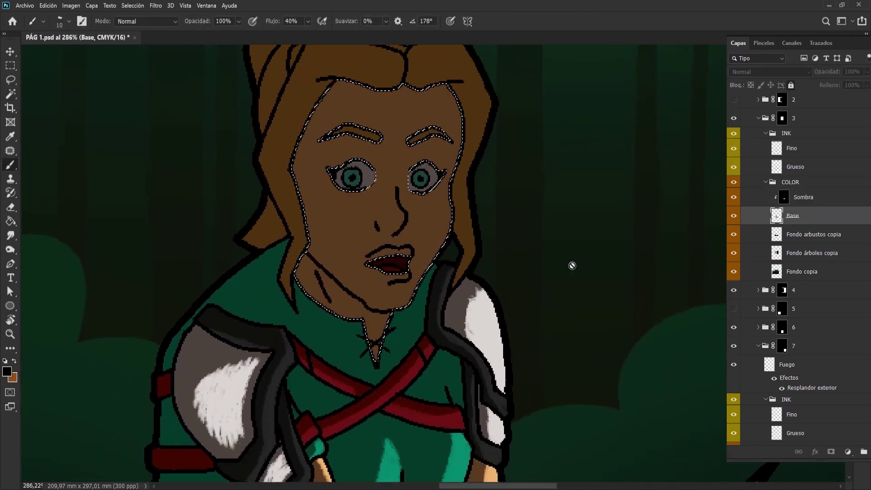
key(alt+bracketright)
scroll(452, 231, up, 2)
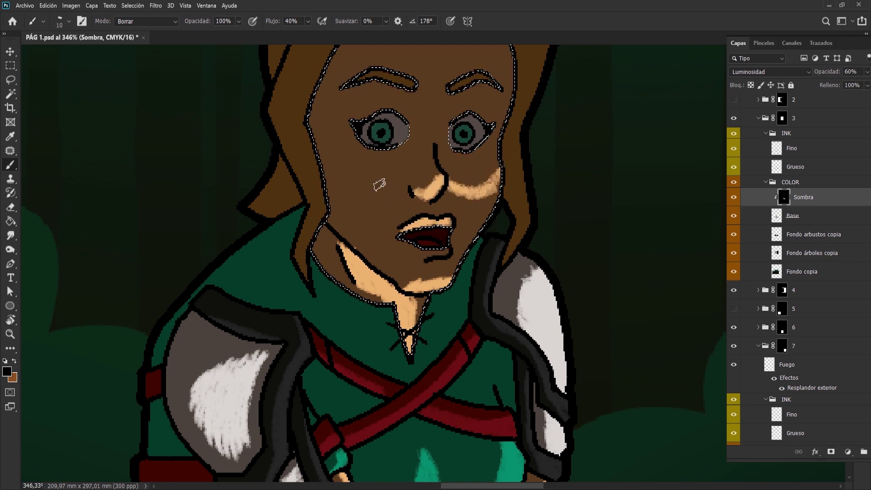
drag(402, 166, 355, 181)
drag(345, 217, 324, 212)
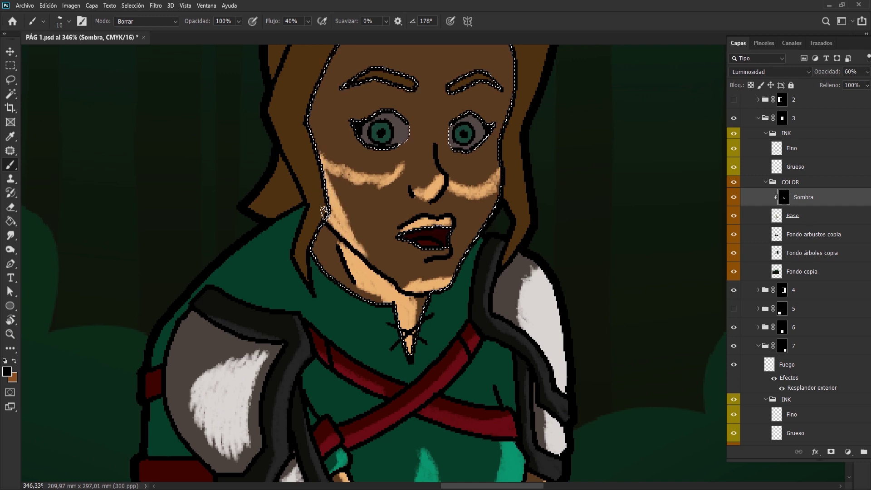
drag(402, 169, 399, 206)
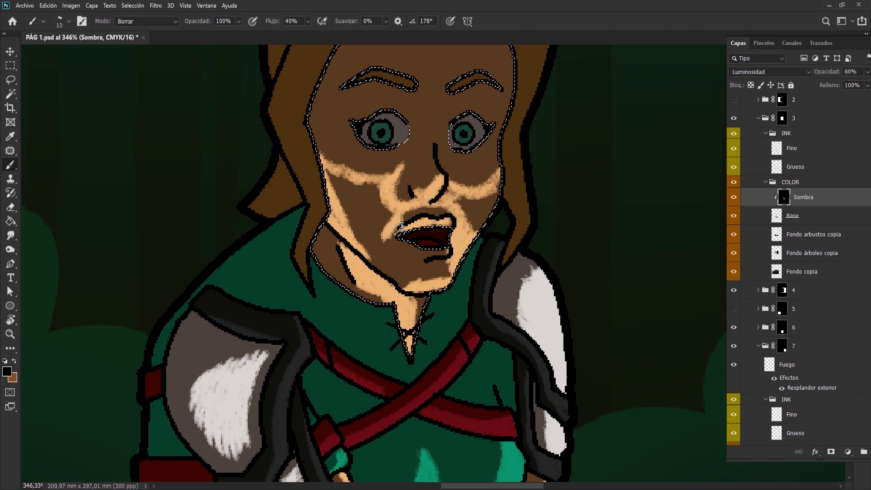
drag(347, 240, 338, 181)
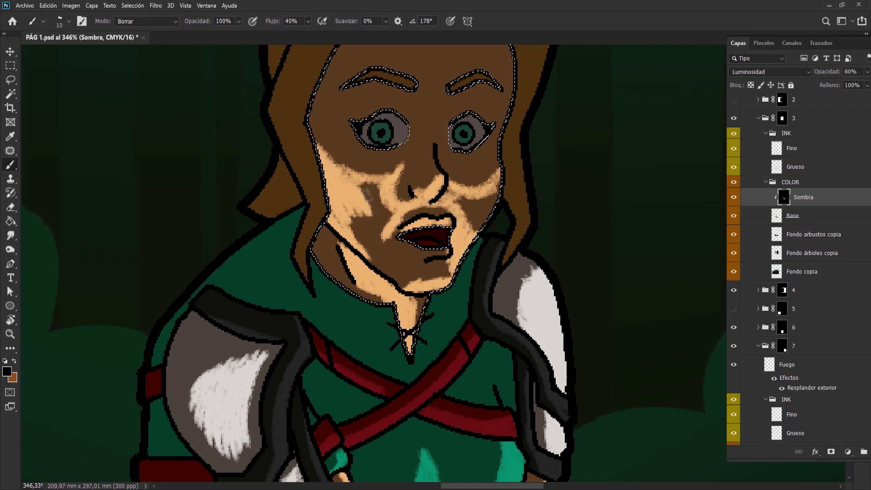
- Erase shadow from the right cheek near the mouth, the chin and the right cheek edge
drag(480, 220, 467, 200)
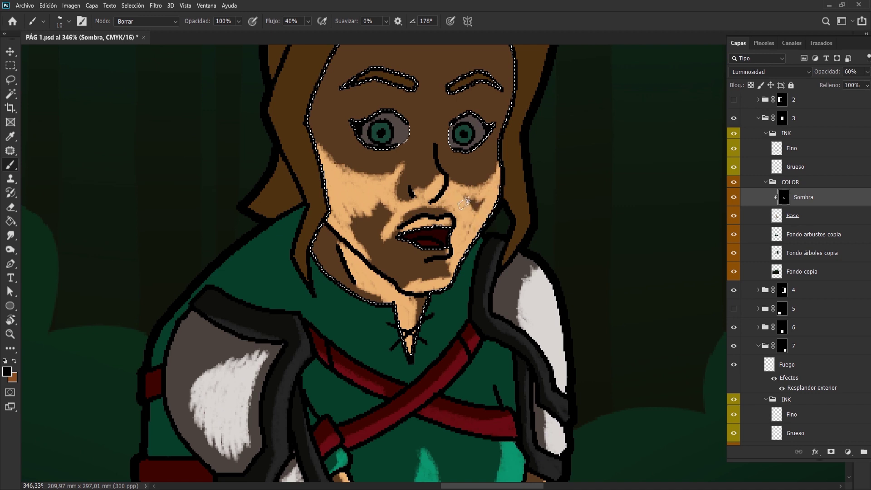
mouse_move(359, 259)
mouse_down()
mouse_move(386, 227)
mouse_move(379, 206)
mouse_up()
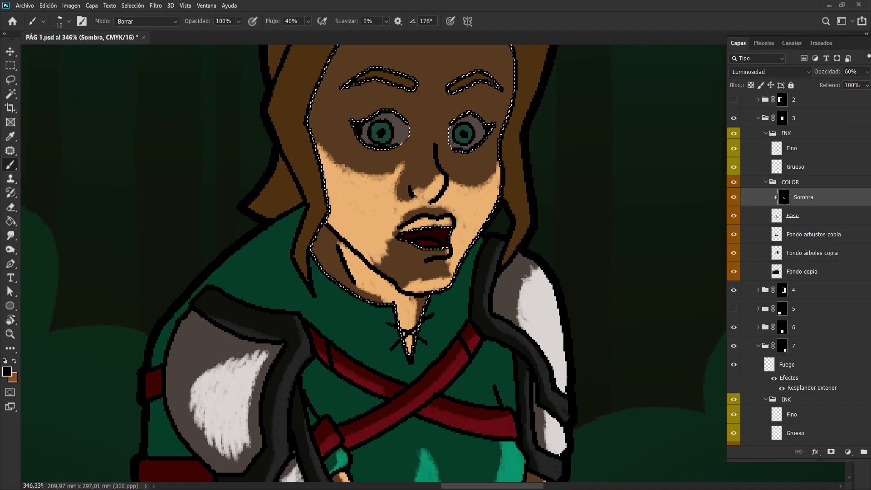
drag(408, 272, 441, 271)
key(bracketright)
mouse_move(431, 231)
mouse_down()
mouse_move(392, 276)
mouse_move(374, 261)
mouse_up()
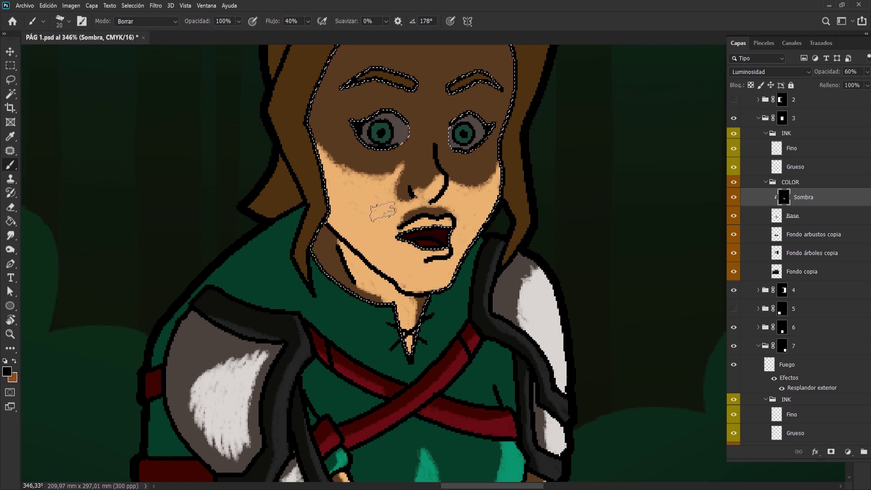
key(bracketleft)
mouse_move(502, 142)
mouse_down()
mouse_move(438, 204)
mouse_move(430, 249)
mouse_up()
key(bracketright)
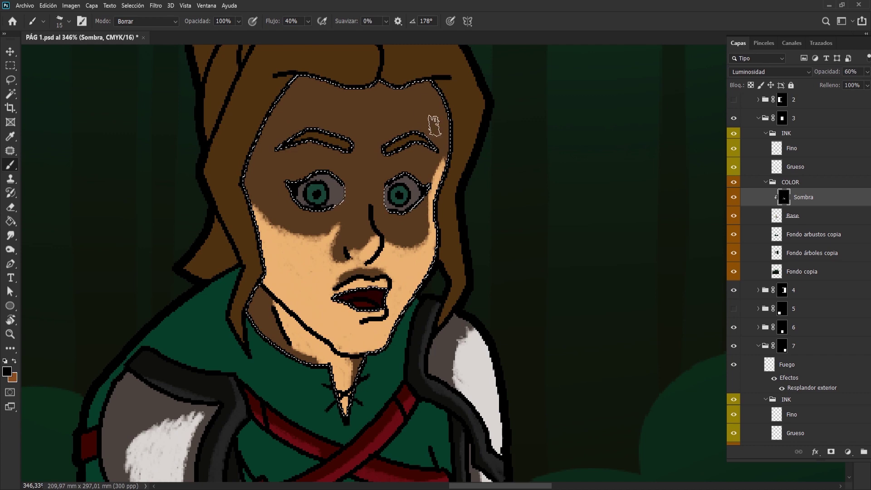
- Erase the upper forehead edge, reload the face selection, and clear shadow under the right eyebrow
drag(431, 130, 449, 120)
key(ctrl+d)
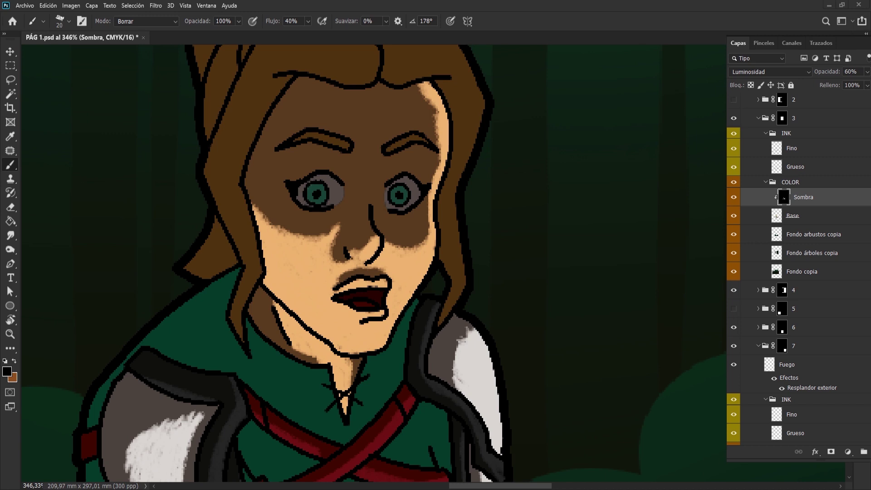
key(ctrl+shift+d)
key(bracketleft)
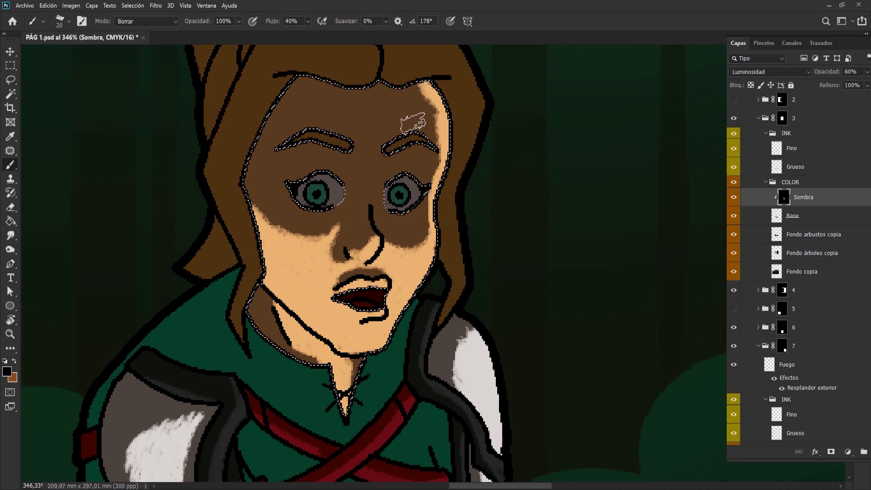
mouse_move(384, 159)
mouse_down()
mouse_move(406, 150)
mouse_move(433, 159)
mouse_up()
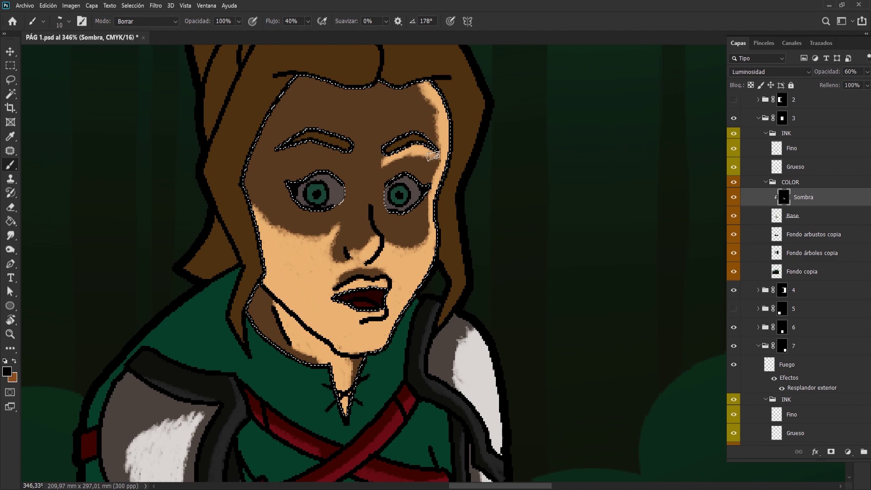
drag(443, 109, 374, 137)
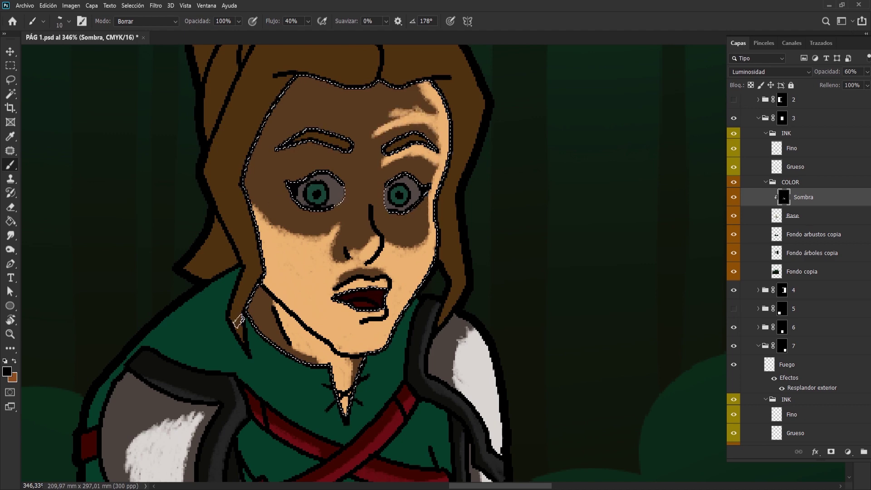
- Add the eyes and brows to the selection and erase shadow under both eyes
key(l)
drag(277, 127, 358, 274)
key(b)
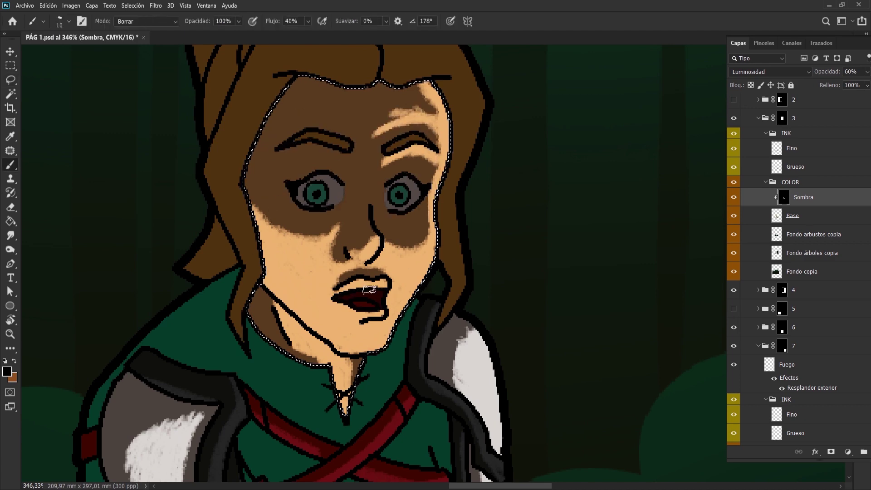
scroll(400, 215, up, 3)
drag(395, 273, 423, 273)
drag(330, 276, 312, 263)
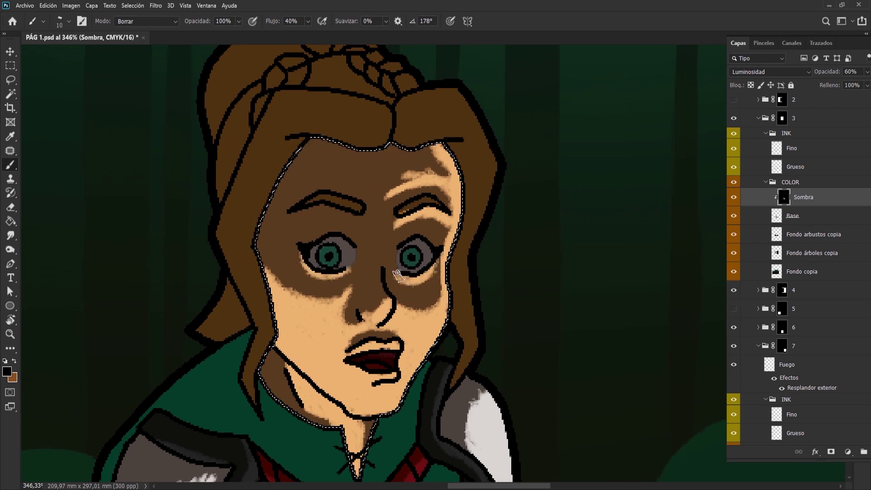
drag(313, 248, 347, 234)
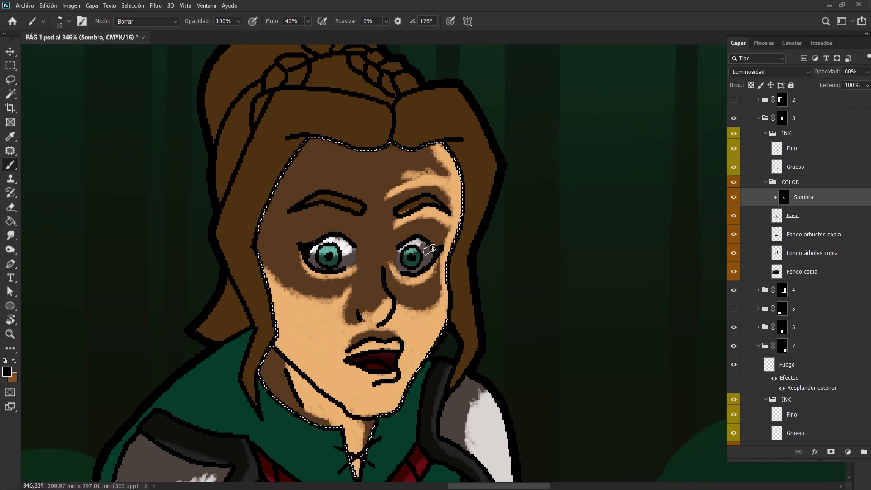
- Erase shadow across the forehead, under the left eyebrow, beside the nose and between the brows
drag(447, 177, 390, 189)
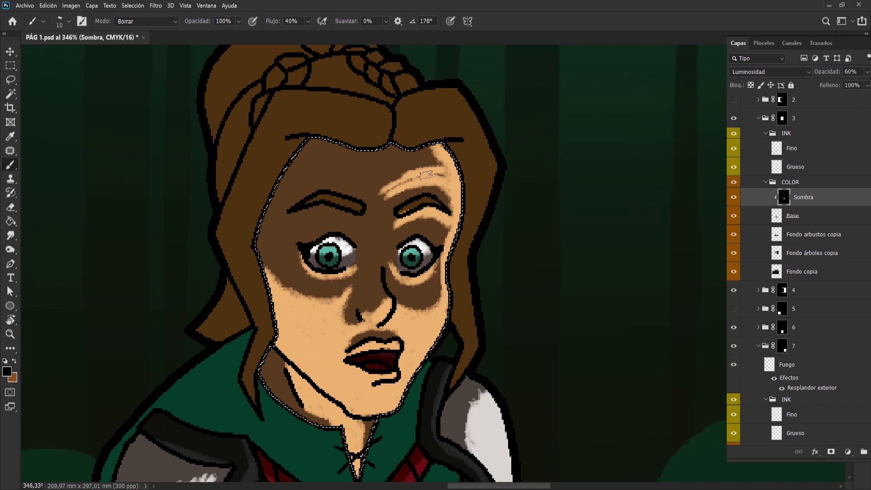
mouse_move(290, 222)
mouse_down()
mouse_move(323, 213)
mouse_move(318, 202)
mouse_up()
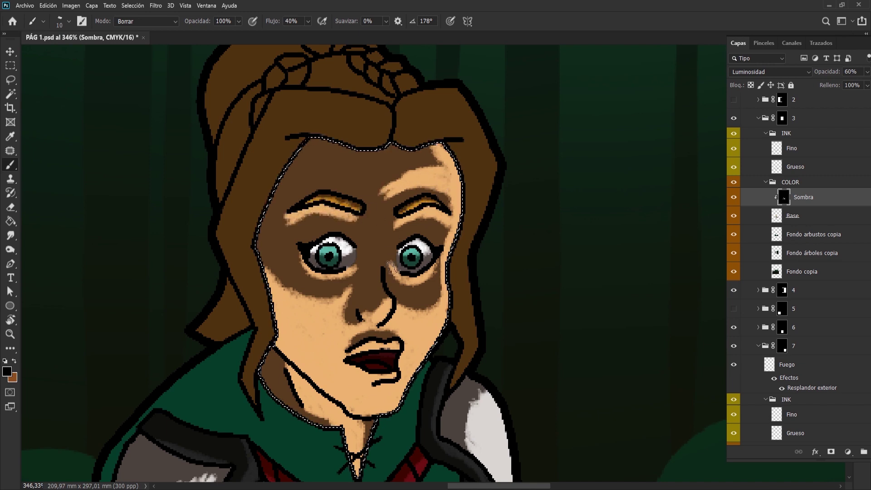
drag(362, 265, 366, 230)
drag(377, 193, 386, 218)
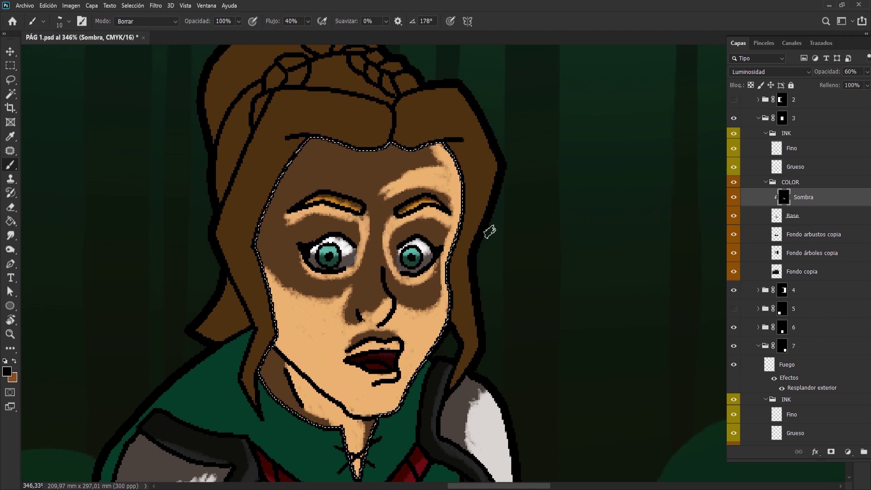
drag(316, 179, 290, 197)
mouse_move(336, 154)
mouse_down()
mouse_move(297, 190)
mouse_move(341, 153)
mouse_move(363, 181)
mouse_move(460, 153)
mouse_up()
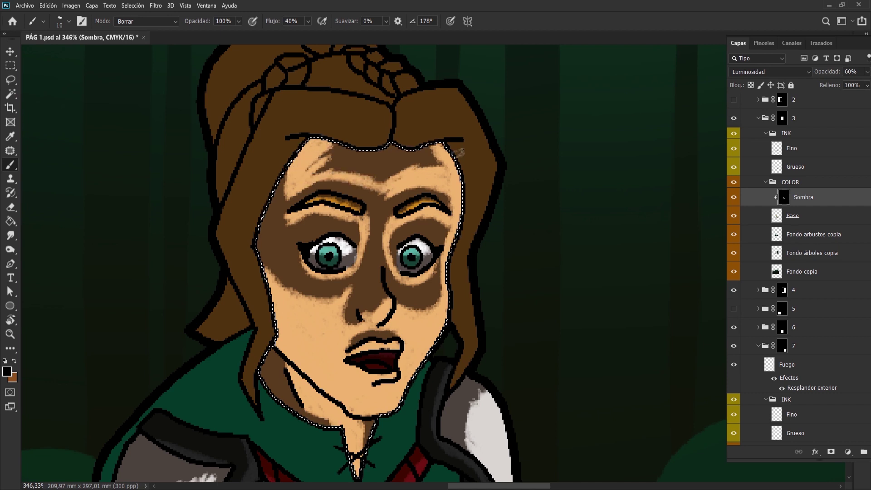
- Clear the remaining forehead shadow and zoom out to view the whole comic page
drag(474, 189, 376, 168)
mouse_move(431, 156)
mouse_down()
mouse_move(340, 136)
mouse_move(308, 168)
mouse_up()
drag(363, 161, 313, 174)
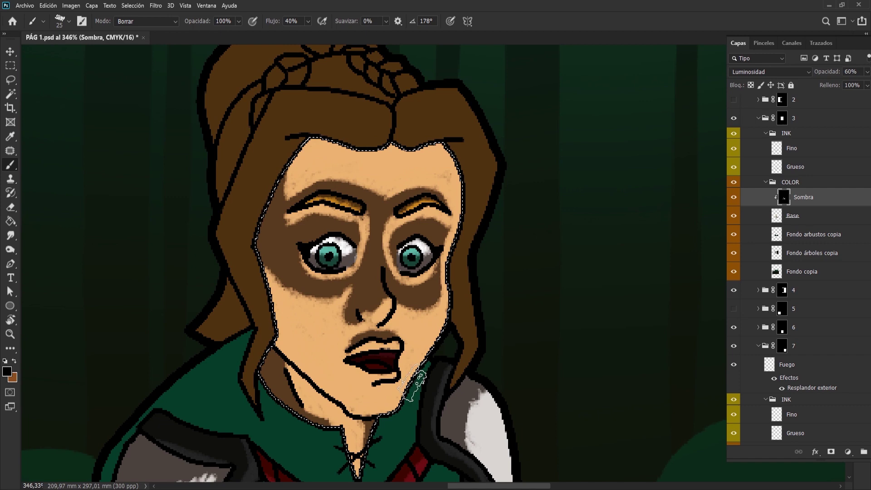
scroll(417, 379, down, 5)
scroll(434, 228, down, 3)
mouse_move(421, 263)
mouse_down()
mouse_move(421, 200)
mouse_move(434, 245)
mouse_up()
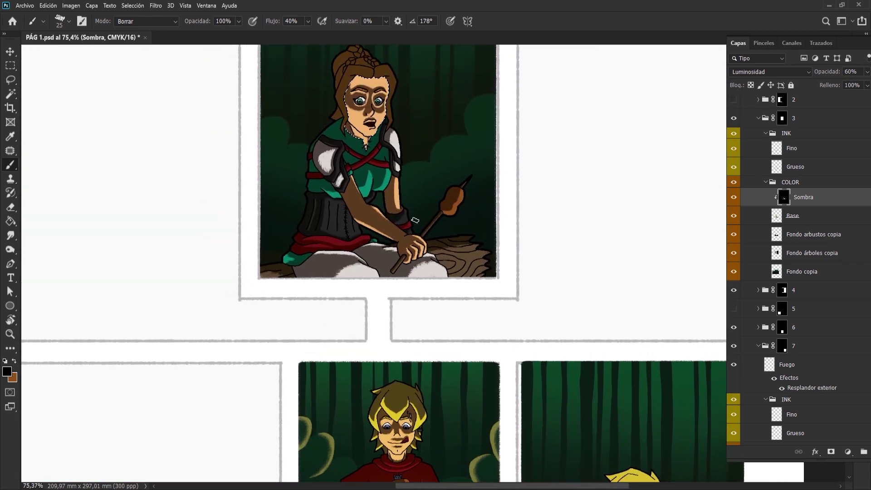
- Zoom back in on the face and darken the shadow along its left edge
key(l)
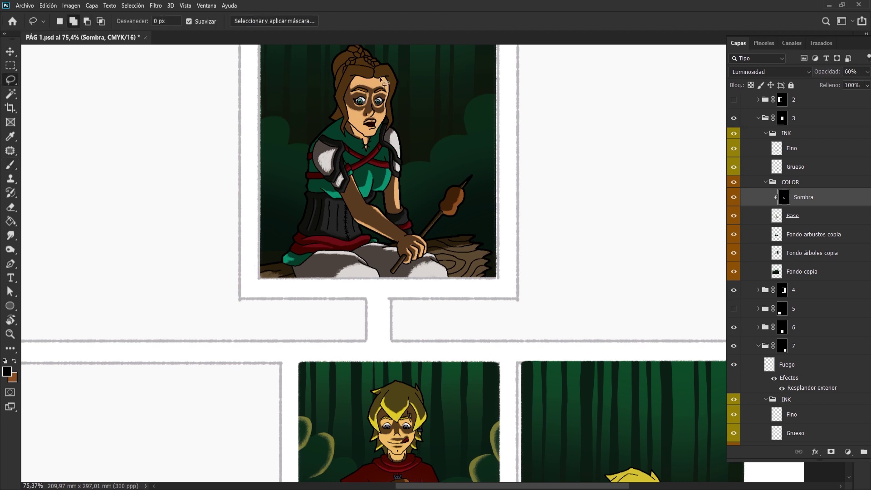
drag(371, 66, 373, 68)
key(b)
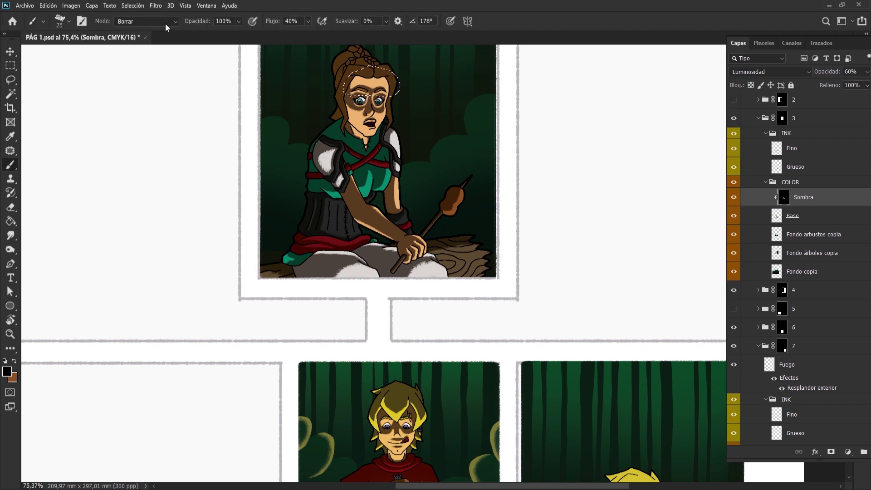
key(g)
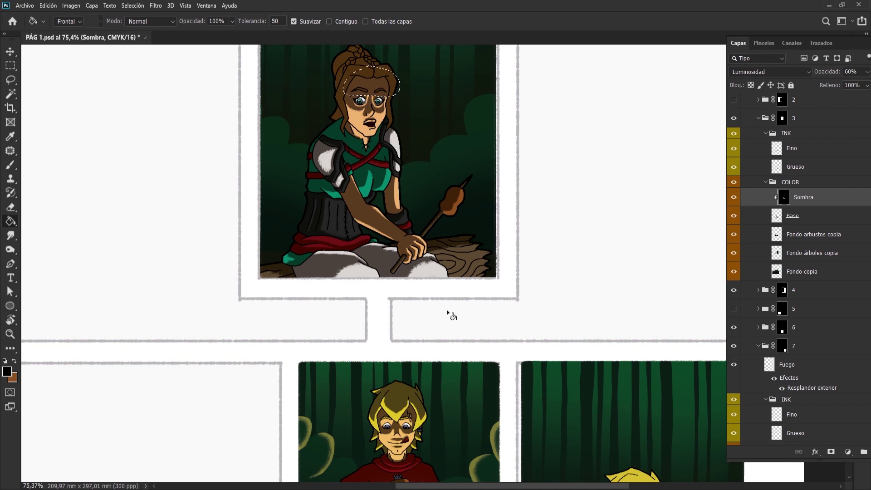
key(b)
scroll(351, 104, up, 5)
drag(338, 98, 352, 175)
key([)
key(bracketleft)
key(bracketleft)
- Paint shadow over the nose bridge and delete the shadow inside the lassoed eye sockets
drag(429, 194, 388, 258)
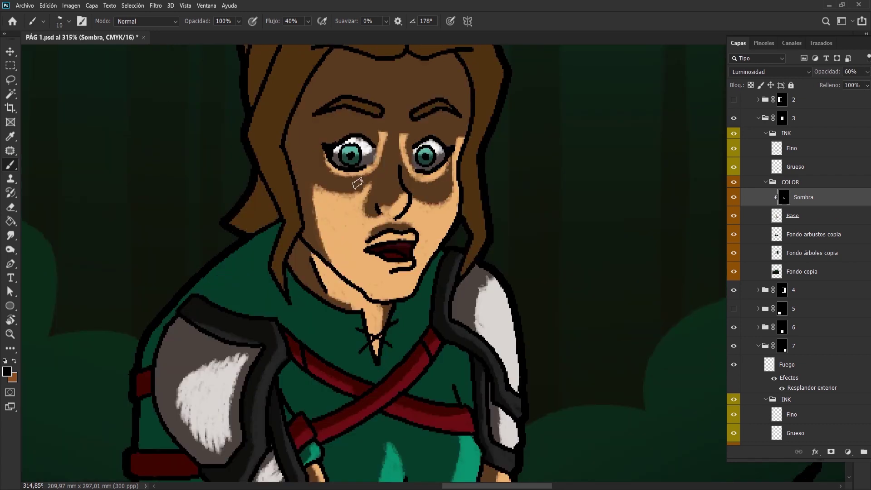
drag(358, 172, 395, 139)
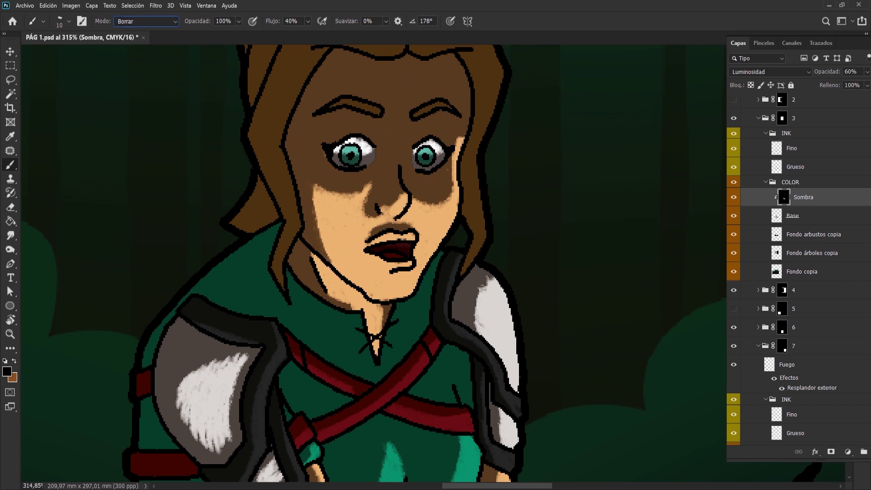
key(shift+alt+r)
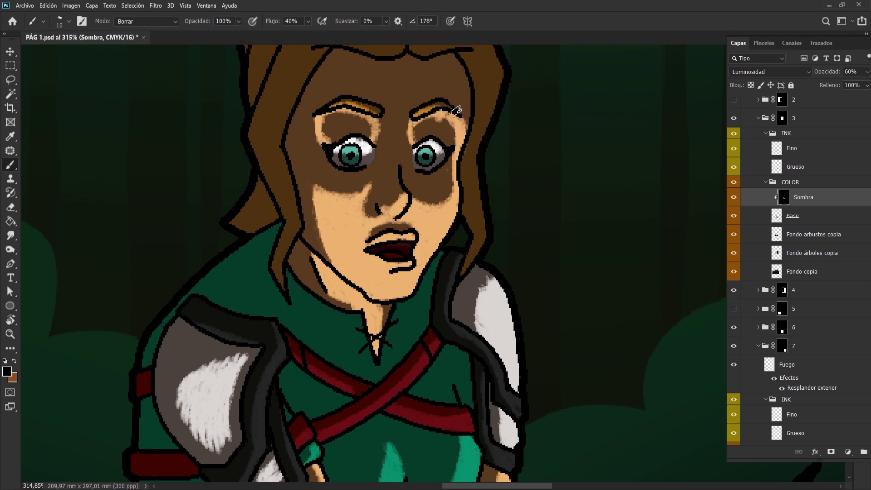
key(l)
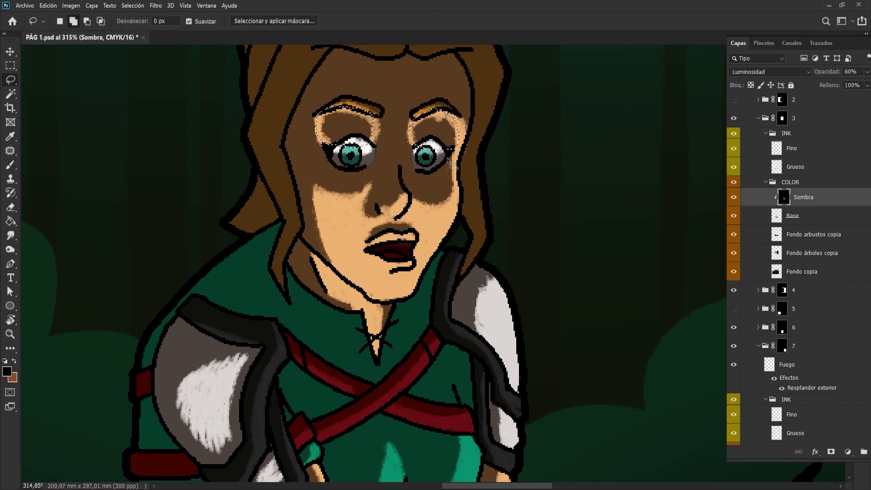
key(Delete)
key(ctrl+d)
key(b)
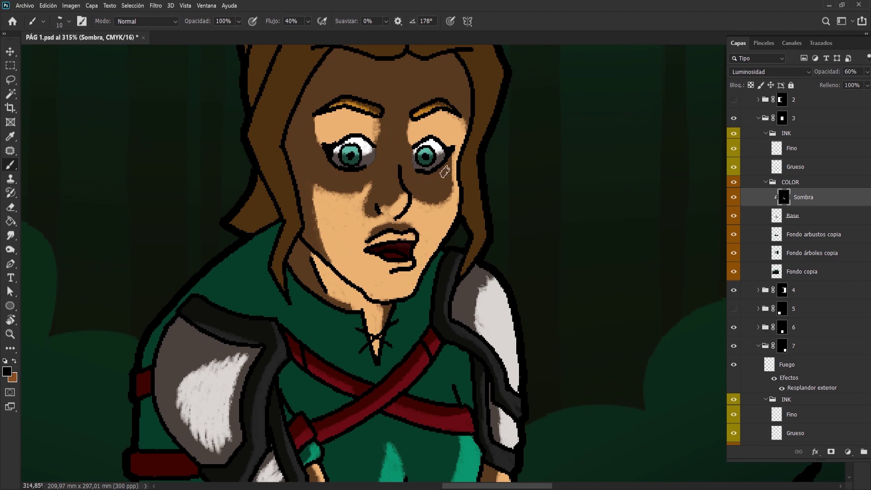
- Erase a warm light edge down the right side of her hair
scroll(422, 171, down, 2)
drag(423, 172, 365, 292)
key(shift+alt+r)
drag(411, 88, 422, 258)
scroll(424, 195, down, 2)
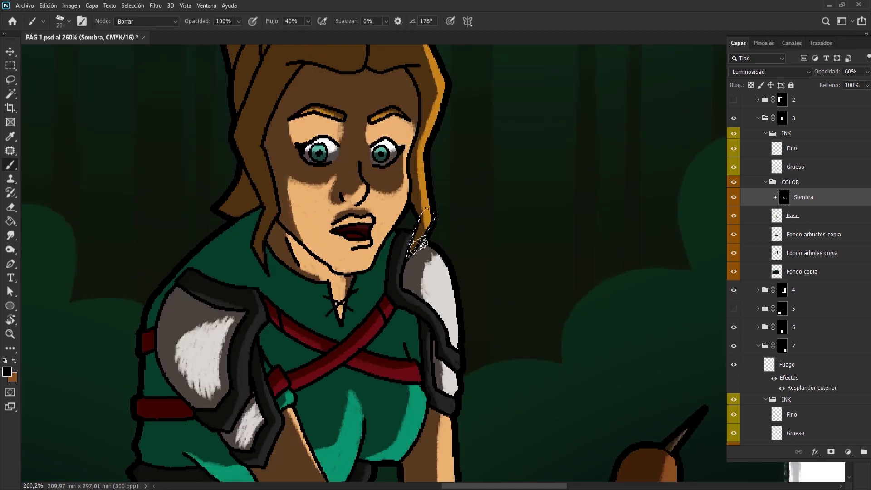
scroll(422, 204, up, 5)
- Lasso a patch of hair at the top right, then drop the selection
key(l)
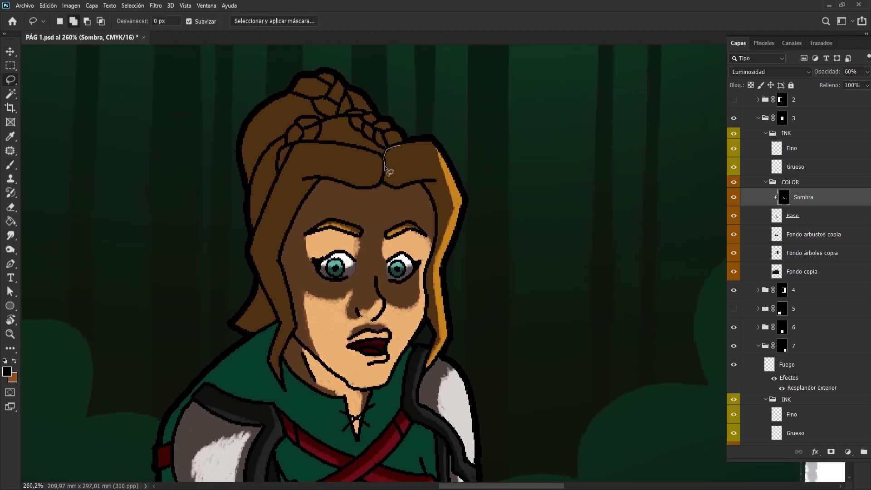
mouse_move(405, 190)
mouse_down()
mouse_move(397, 115)
mouse_move(417, 179)
mouse_move(451, 175)
mouse_up()
key(b)
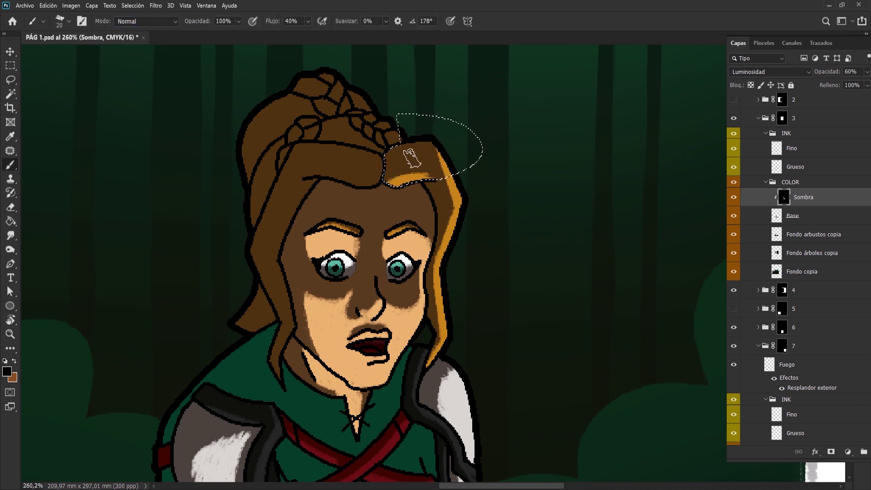
key(ctrl+d)
drag(376, 221, 436, 241)
- Lasso the top of the hair and erase the Sombra shadow inside it
key(l)
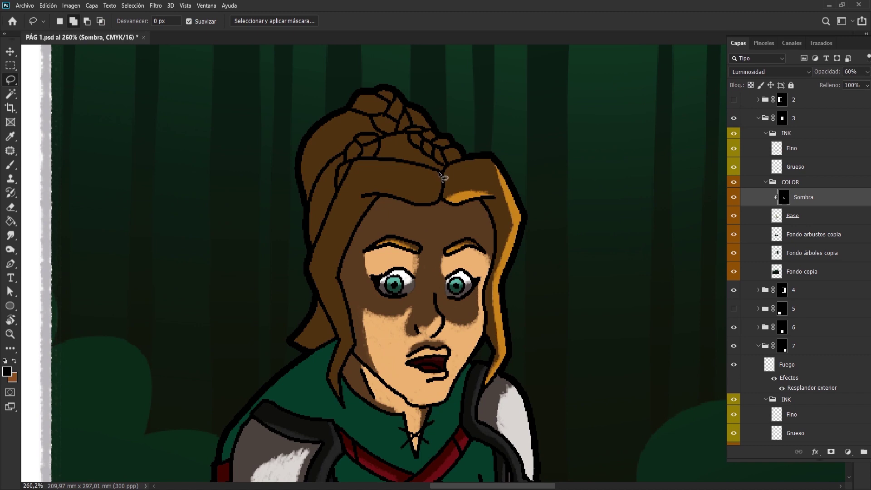
drag(367, 199, 443, 175)
key(b)
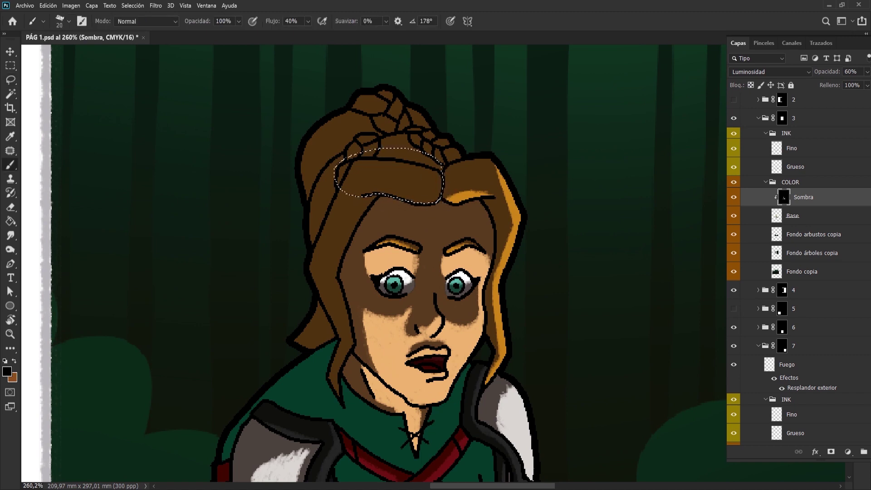
mouse_move(408, 200)
mouse_down()
mouse_move(443, 179)
mouse_move(398, 198)
mouse_move(421, 191)
mouse_move(438, 198)
mouse_up()
key(ctrl+d)
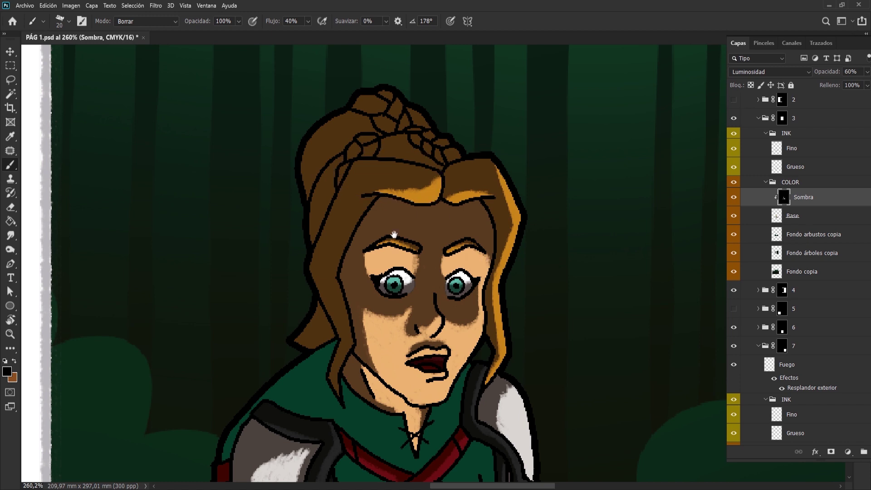
- Lasso a strip along the hair's left edge and erase it to reveal orange strands
drag(380, 162, 403, 129)
key(l)
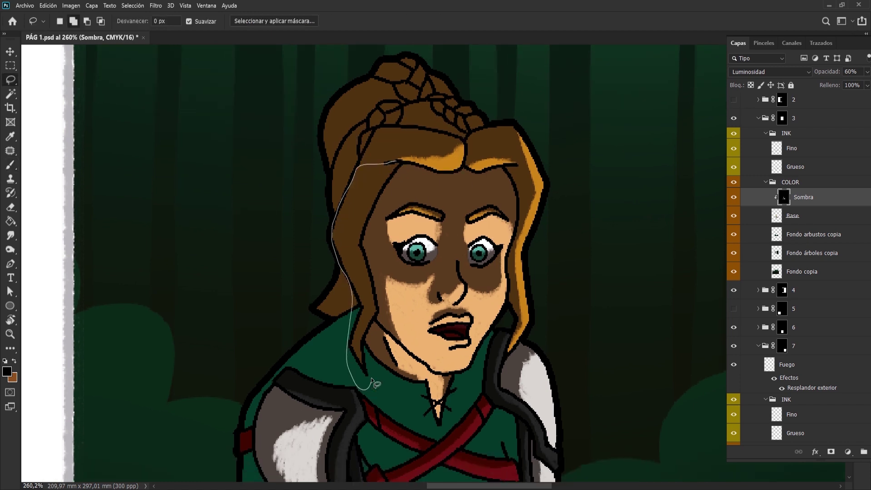
drag(380, 210, 399, 162)
drag(370, 376, 366, 373)
key(b)
mouse_move(392, 168)
mouse_down()
mouse_move(366, 257)
mouse_move(366, 369)
mouse_up()
key(ctrl+d)
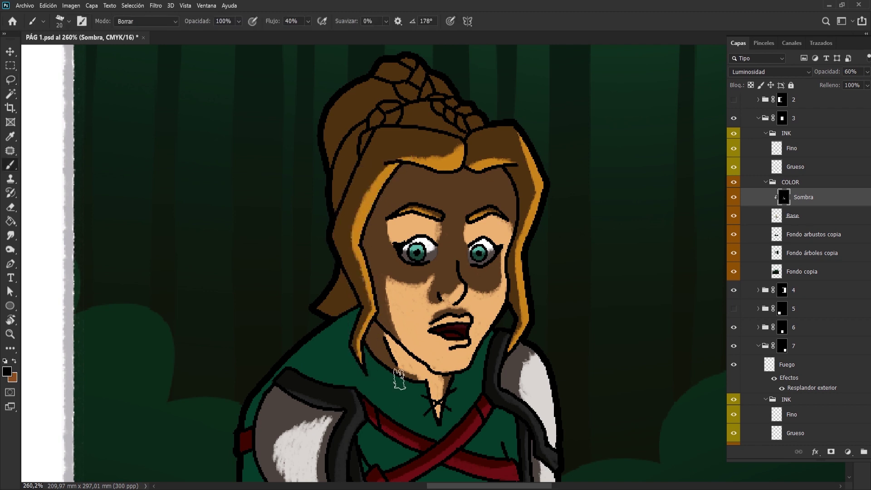
- Save the document with Ctrl+S
key(ctrl+s)
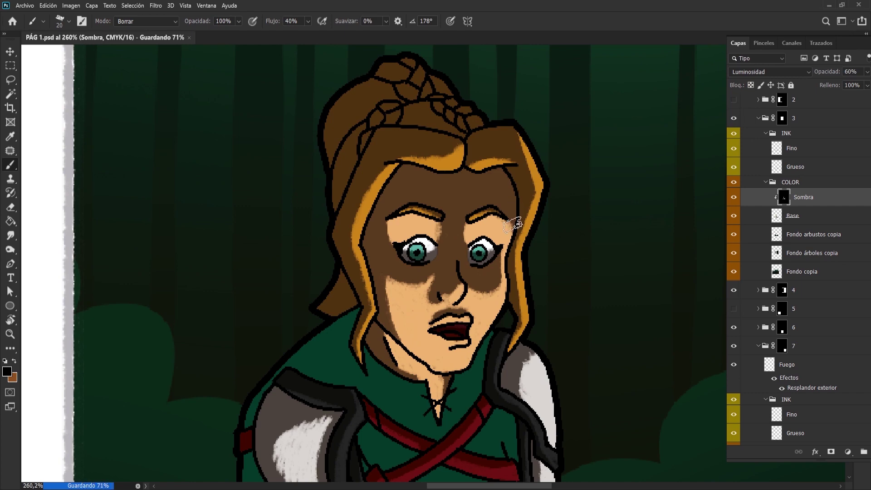
scroll(426, 136, down, 2)
scroll(406, 88, down, 2)
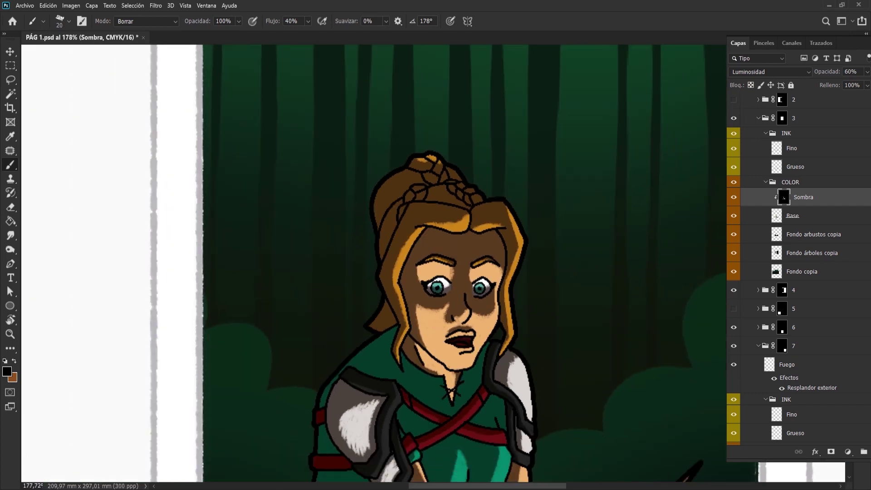
- Load the tunic's shape as a selection and return to the Sombra layer
scroll(487, 284, down, 3)
scroll(487, 284, down, 2)
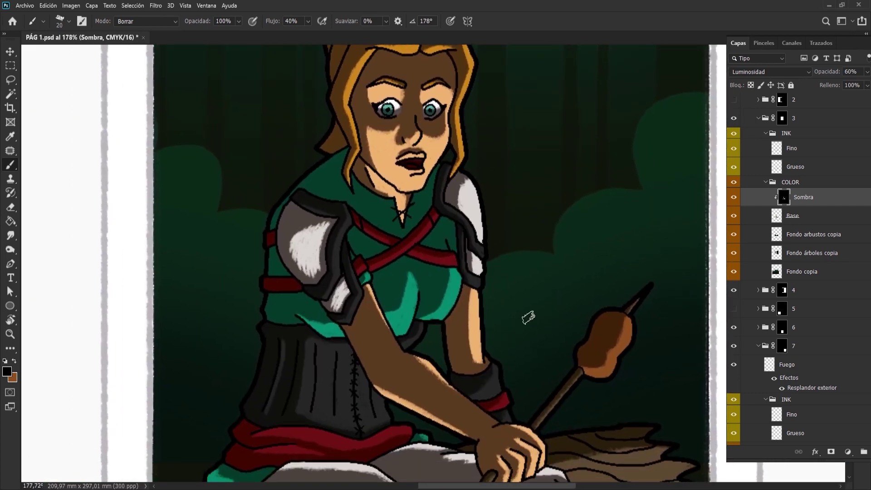
click(792, 216)
key(w)
click(422, 208)
click(804, 197)
scroll(401, 213, up, 2)
- With a smaller Borrar brush, erase the shadow on the collar near the neck, then deselect
key(b)
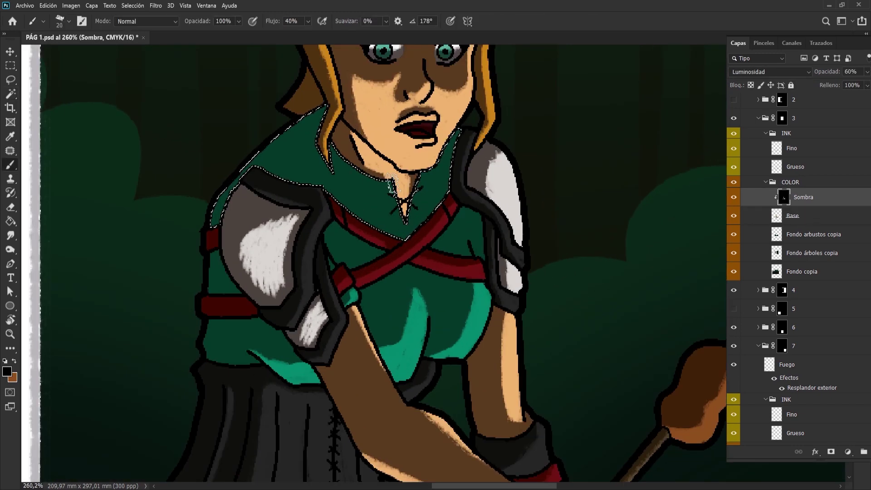
click(145, 21)
click(141, 55)
key(bracketleft)
drag(385, 181, 399, 203)
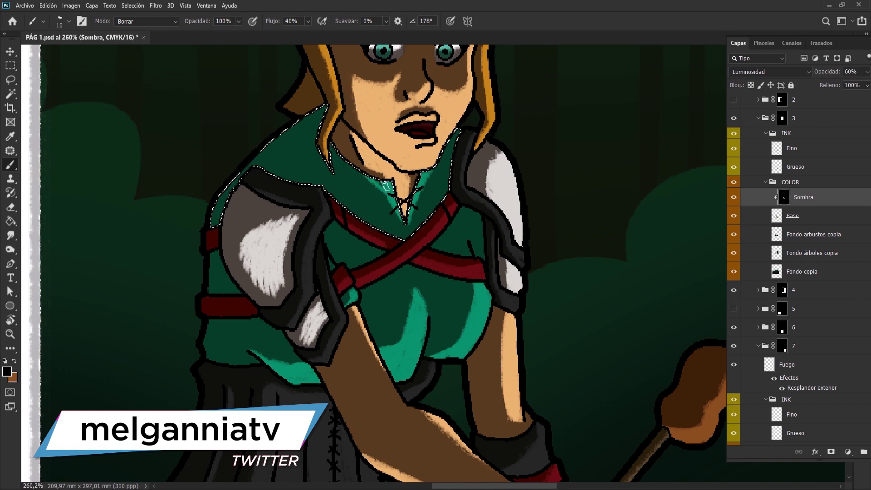
key(ctrl+d)
scroll(512, 254, down, 2)
scroll(510, 289, down, 6)
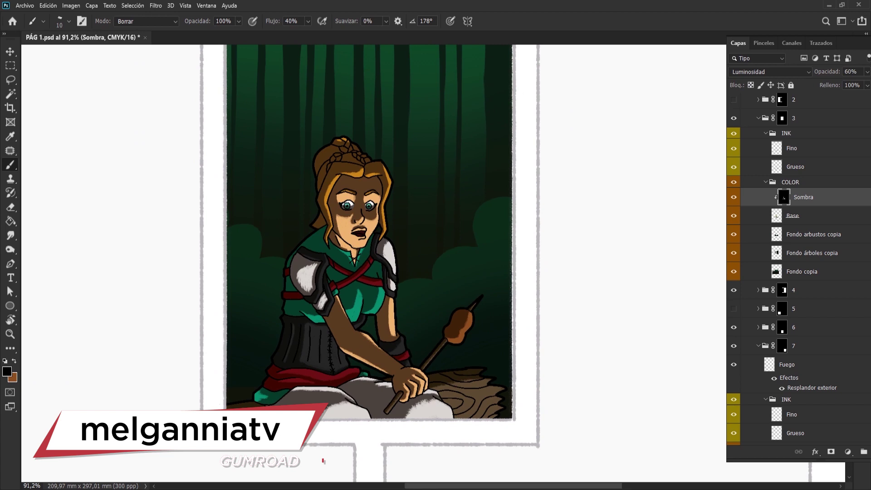
scroll(472, 339, down, 1)
key(ctrl+shift+alt+n)
- Rename the new layer to 'Fuego reflejo'
double_click(792, 197)
text(F)
key(Return)
- Choose a warm yellow as the foreground painting colour
key(i)
click(7, 372)
click(162, 422)
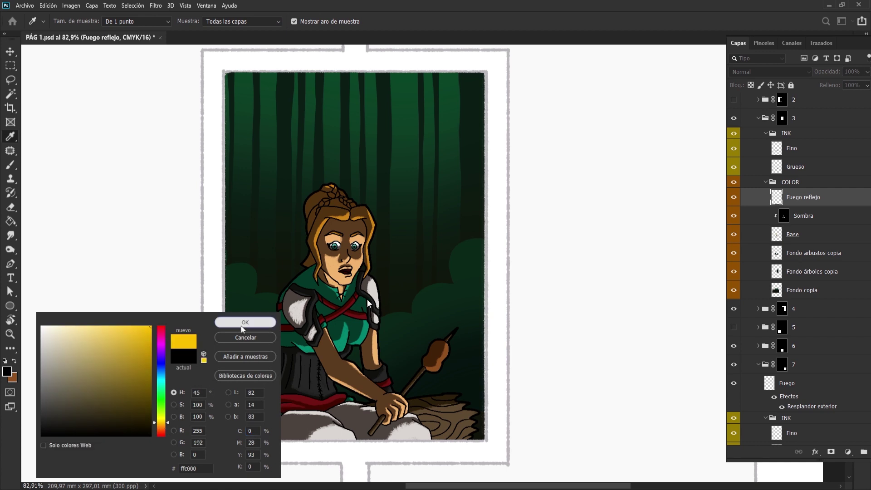
click(245, 322)
- Paint a soft yellow glow around the log with a large normal-mode brush
key(b)
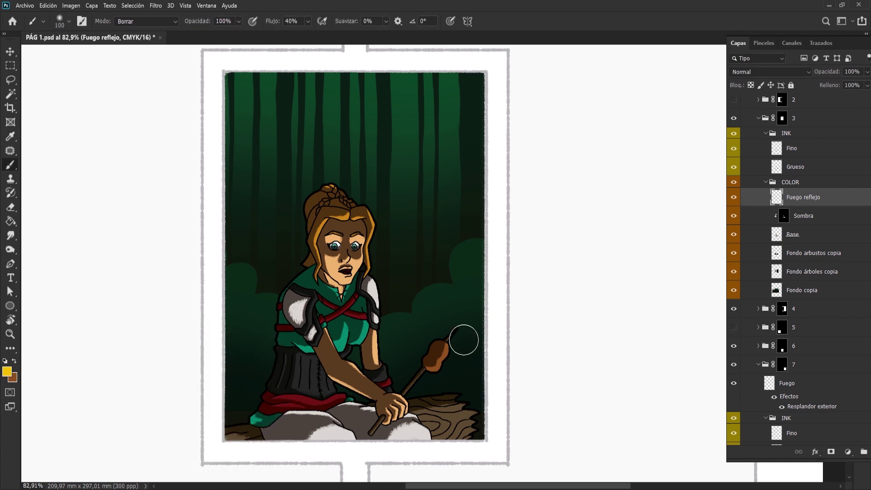
scroll(497, 402, down, 3)
key(bracketright)
key(bracketright)
key(bracketright)
key(shift+alt+n)
click(437, 311)
key(bracketright)
key(bracketright)
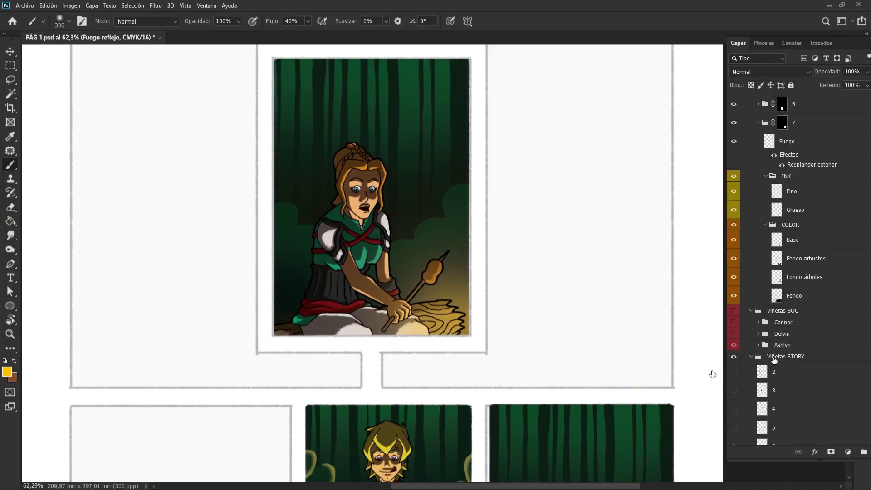
- Collapse the Viñetas STORY folder and add a new empty layer above Sombra in panel 3
click(751, 356)
scroll(780, 227, up, 2)
click(785, 176)
scroll(780, 176, down, 1)
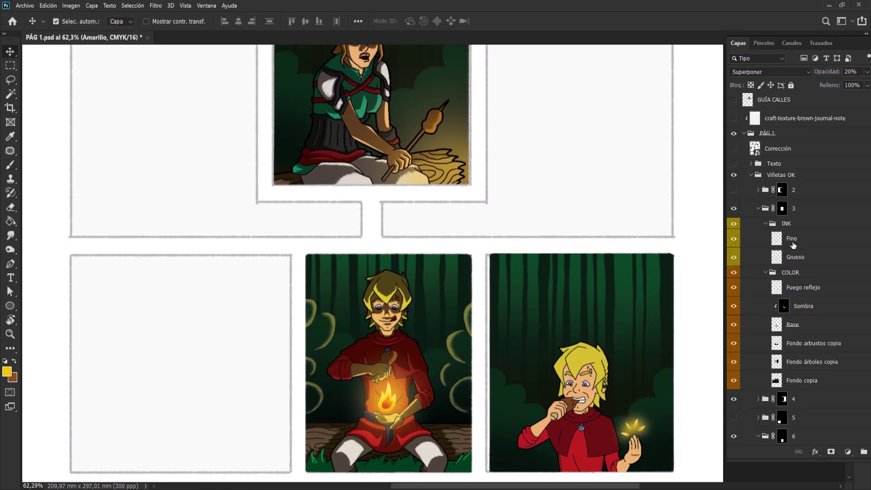
scroll(801, 222, up, 5)
click(812, 364)
click(803, 310)
- Fill the new layer with yellow and clip it to the Sombra layer
key(ctrl+shift+alt+n)
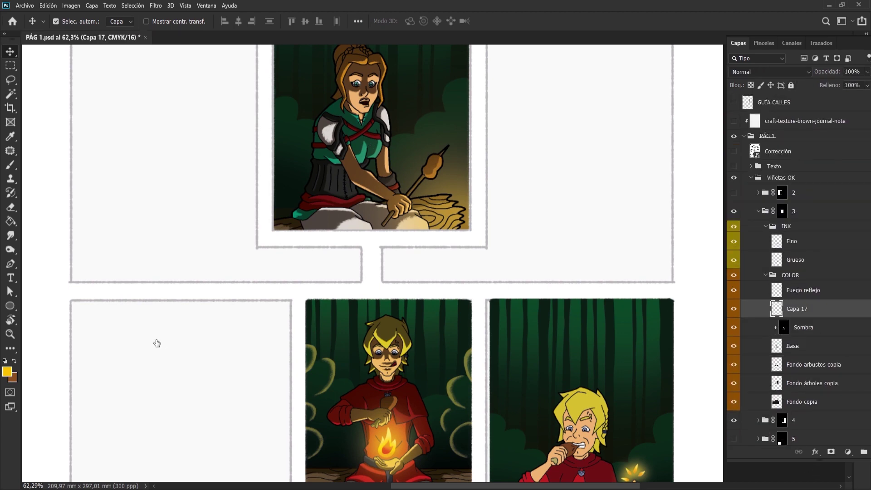
key(g)
click(351, 166)
scroll(665, 364, up, 3)
key(ctrl+alt+g)
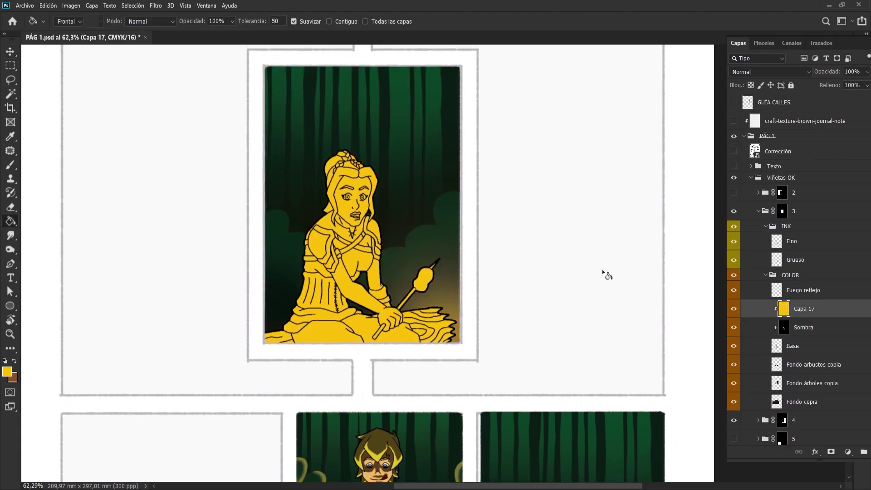
- Set the yellow layer to Superponer at 20% opacity and toggle it to compare
click(770, 72)
click(746, 199)
click(852, 72)
text(20)
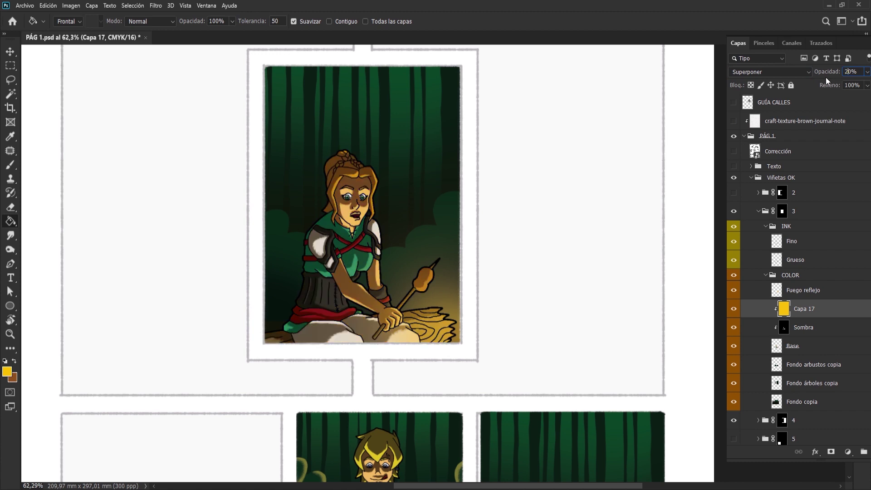
click(733, 310)
click(732, 311)
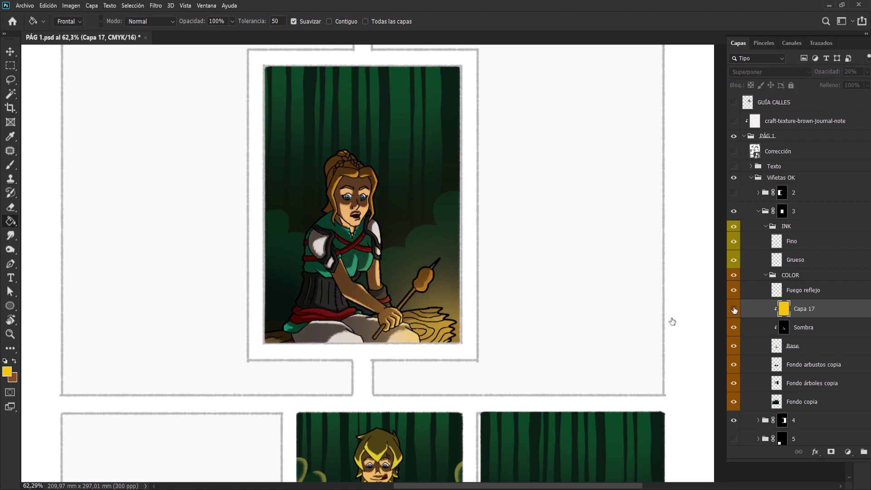
- Select the Fuego reflejo layer with a large brush ready
drag(671, 321, 717, 299)
click(776, 289)
key(b)
key(bracketright)
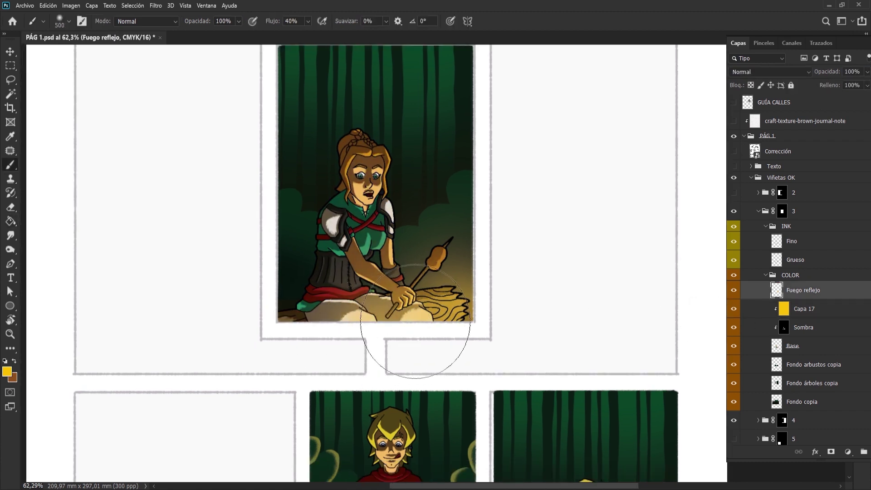
- Collapse the INK group and then panel 3's layer group in the Layers panel
key(bracketright)
key(bracketright)
key(bracketright)
key(bracketright)
key(bracketright)
key(bracketright)
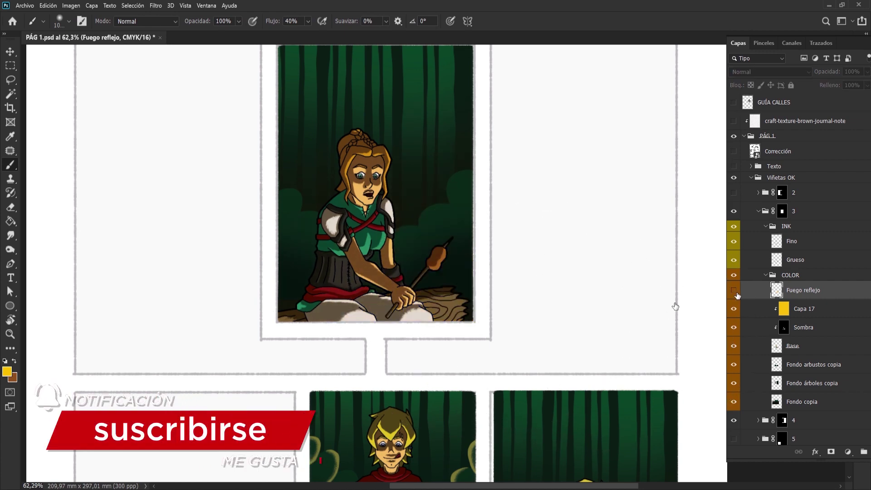
scroll(494, 263, down, 3)
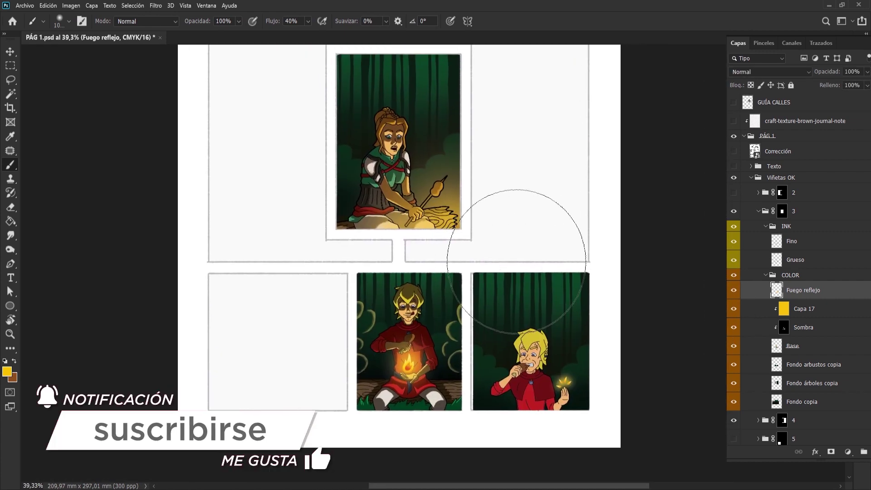
scroll(515, 253, up, 2)
scroll(515, 253, up, 2)
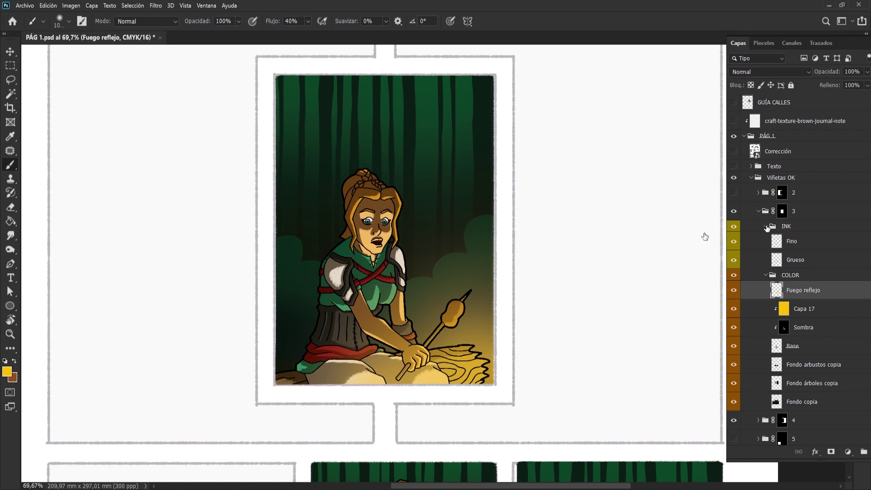
click(767, 226)
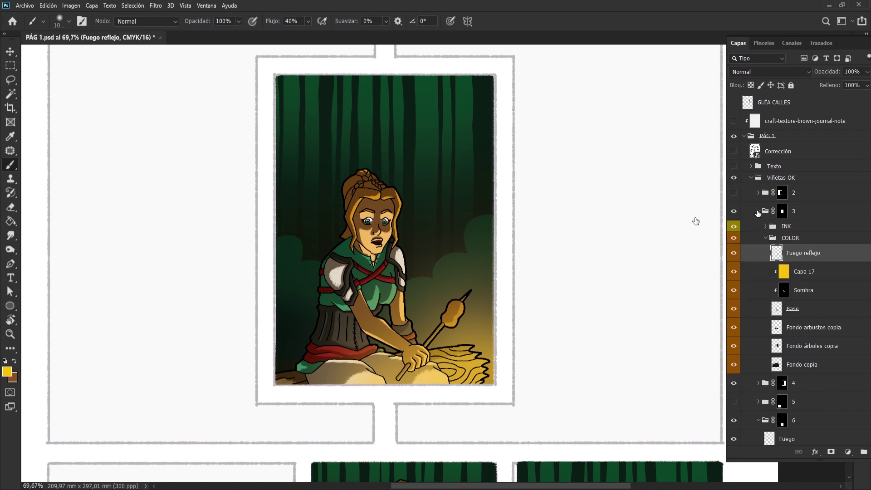
click(757, 212)
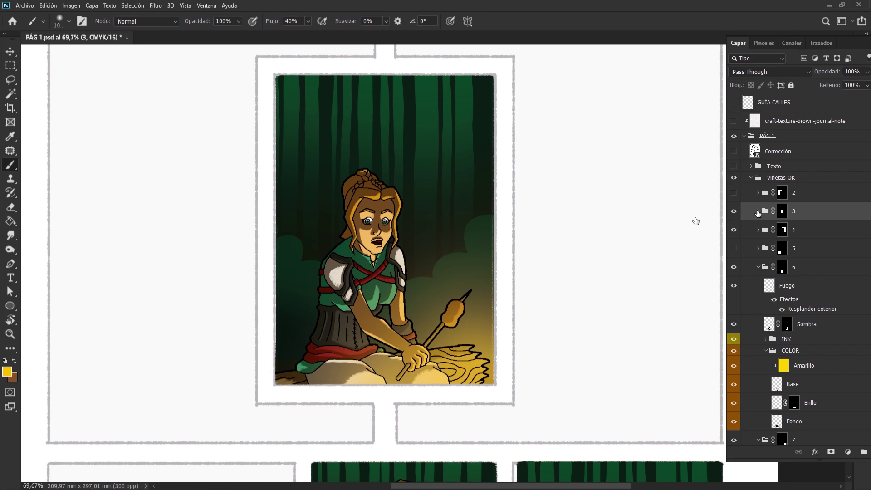
scroll(756, 202, up, 1)
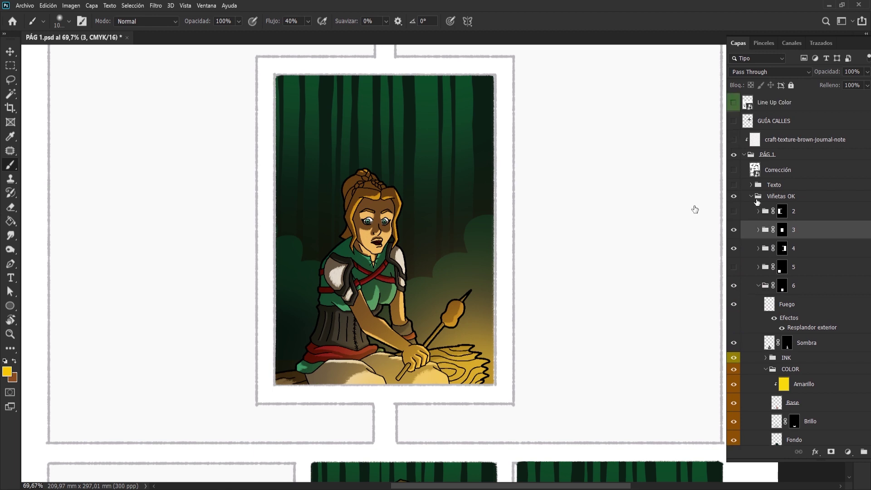